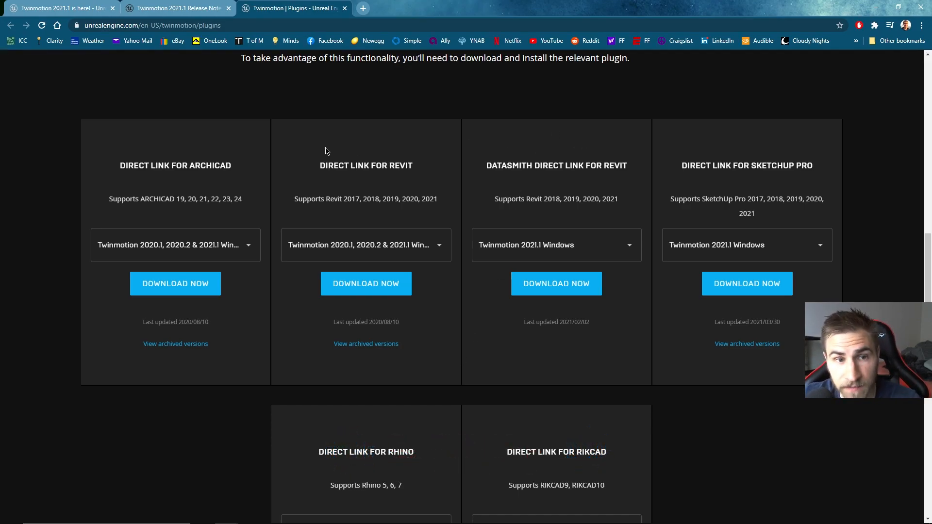
Step: Check the Twinmotion versions offered for the regular Direct Link for Revit and compare its entry with the Datasmith one
{"action": "left_click_drag", "start_coordinate": [307, 150], "coordinate": [416, 260]}
{"action": "left_click", "coordinate": [409, 187]}
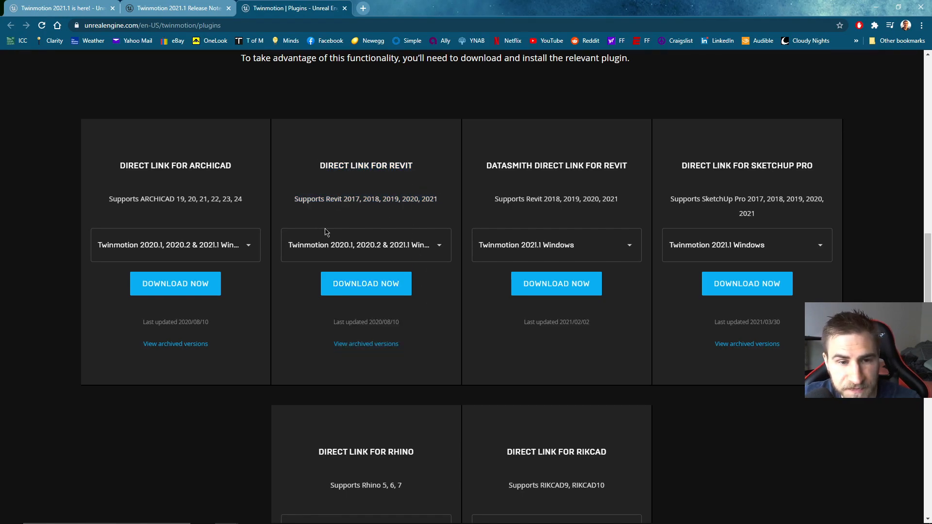
{"action": "left_click", "coordinate": [438, 243]}
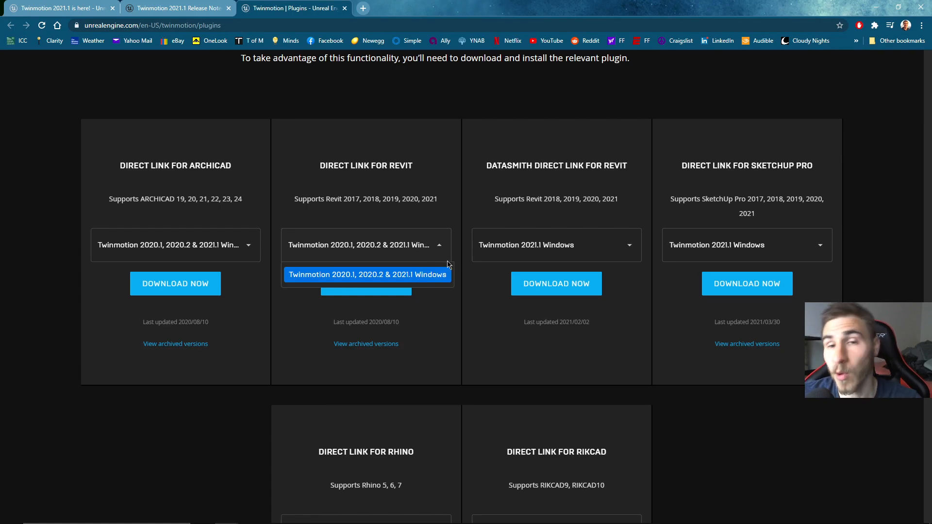
{"action": "left_click", "coordinate": [445, 307]}
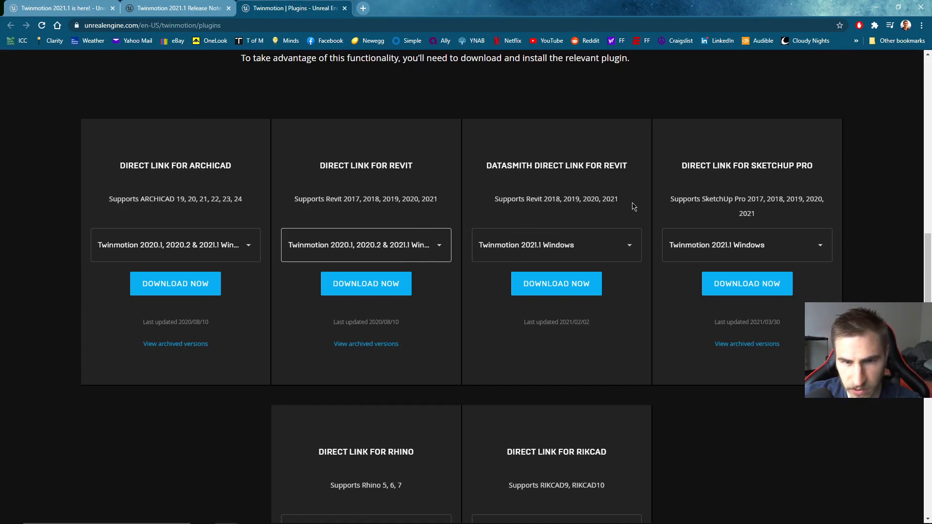
{"action": "double_click", "coordinate": [497, 165]}
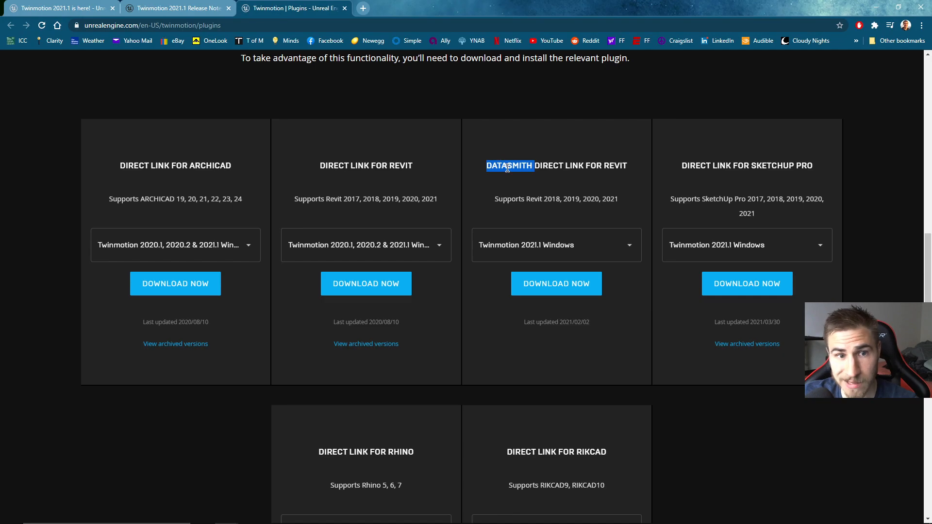
{"action": "left_click", "coordinate": [527, 178]}
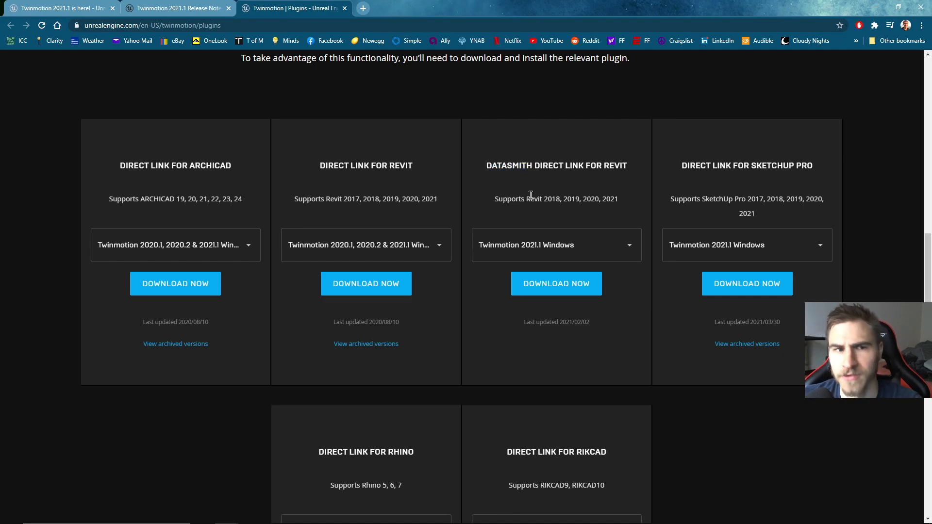
Step: Read how the Datasmith Direct Link for Revit differs from the regular Direct Link, covering its features and current limitations
{"action": "scroll", "coordinate": [530, 212], "scroll_direction": "up", "scroll_amount": 1}
{"action": "scroll", "coordinate": [556, 228], "scroll_direction": "up", "scroll_amount": 5}
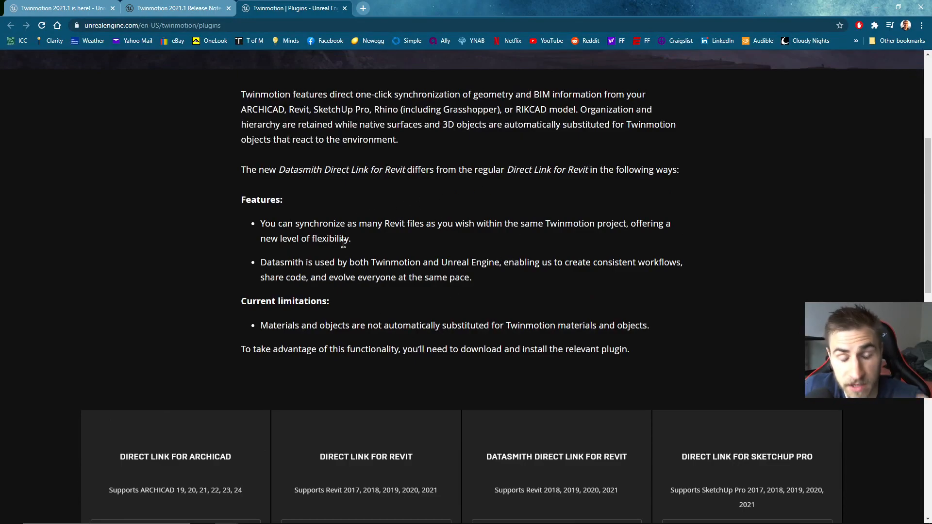
{"action": "scroll", "coordinate": [427, 292], "scroll_direction": "down", "scroll_amount": 3}
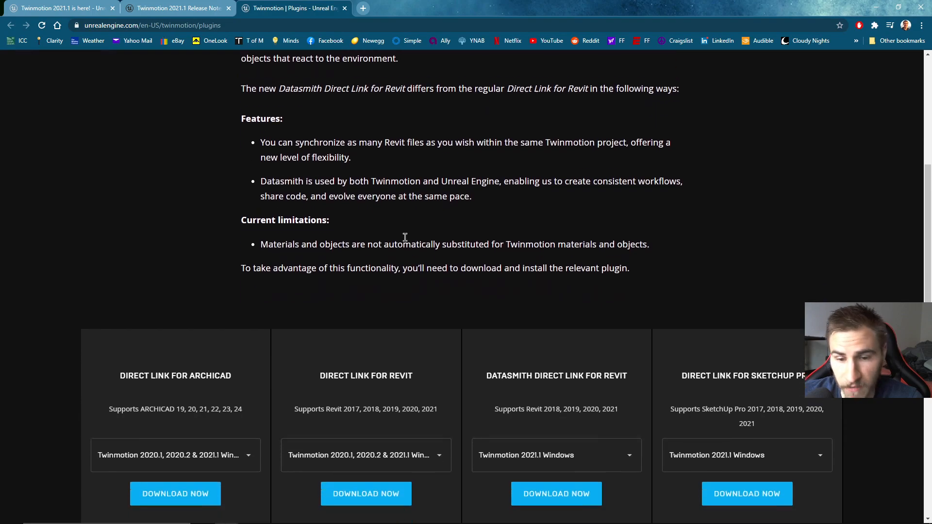
{"action": "scroll", "coordinate": [492, 332], "scroll_direction": "up", "scroll_amount": 4}
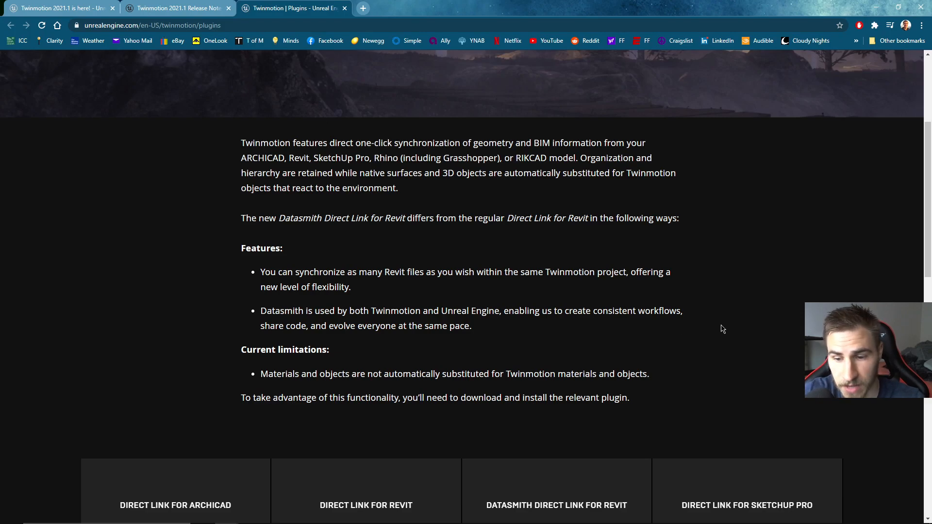
{"action": "scroll", "coordinate": [521, 358], "scroll_direction": "down", "scroll_amount": 7}
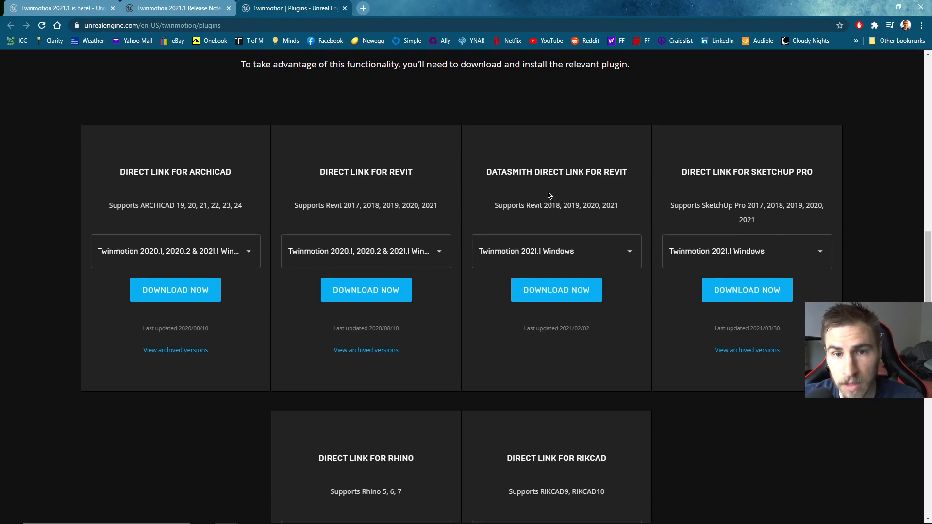
{"action": "scroll", "coordinate": [548, 199], "scroll_direction": "up", "scroll_amount": 2}
{"action": "left_click_drag", "start_coordinate": [487, 262], "coordinate": [636, 262]}
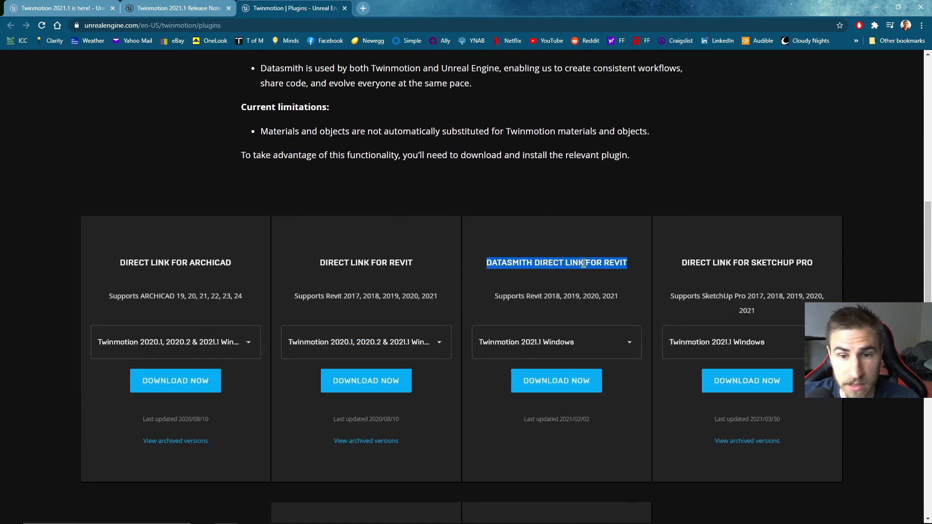
{"action": "left_click", "coordinate": [584, 263]}
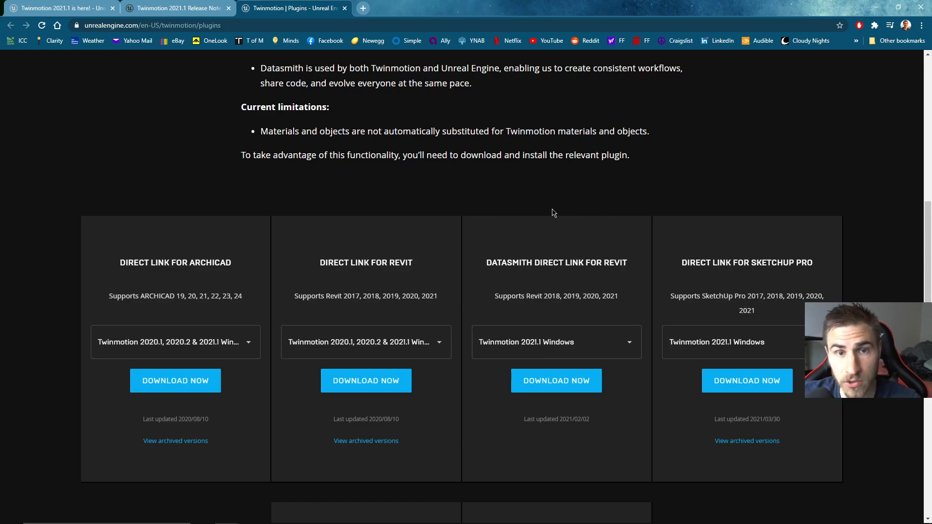
{"action": "scroll", "coordinate": [549, 155], "scroll_direction": "up", "scroll_amount": 1}
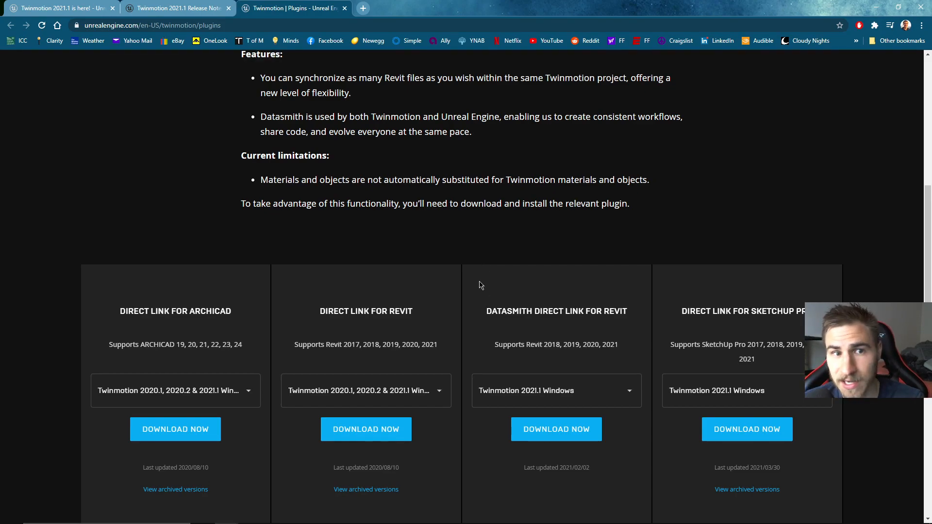
{"action": "scroll", "coordinate": [461, 274], "scroll_direction": "up", "scroll_amount": 1}
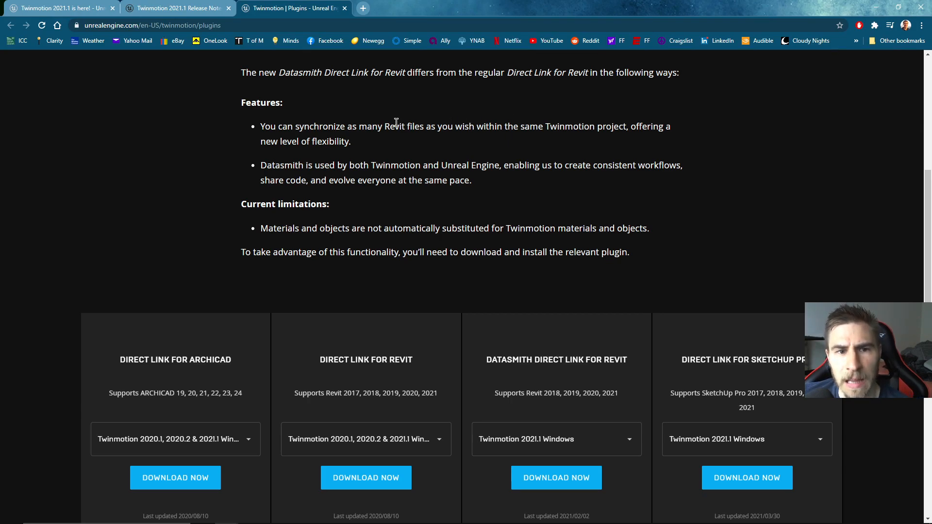
{"action": "left_click_drag", "start_coordinate": [295, 126], "coordinate": [627, 128]}
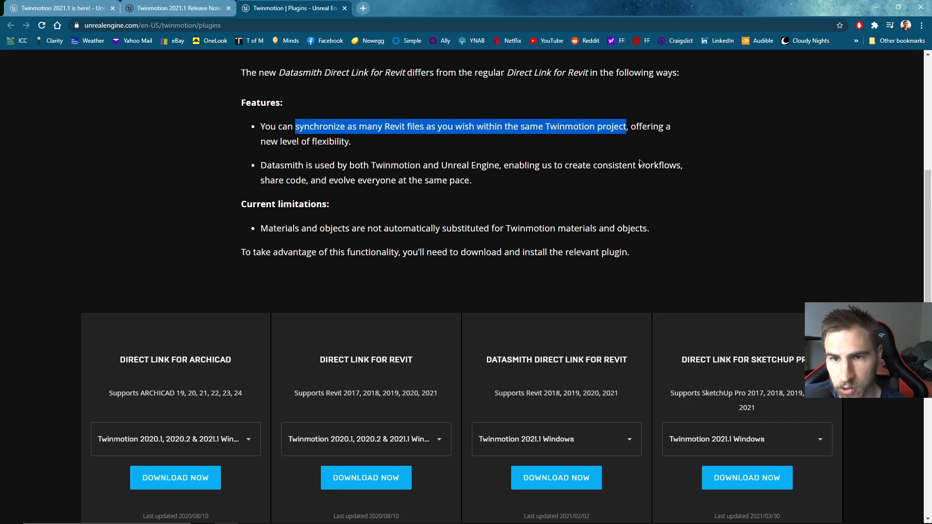
{"action": "left_click", "coordinate": [423, 178]}
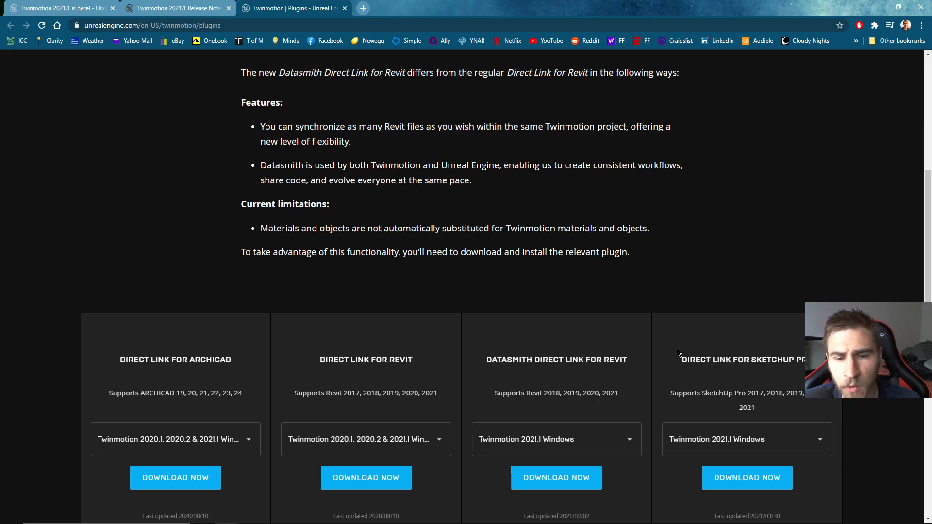
{"action": "left_click_drag", "start_coordinate": [470, 367], "coordinate": [615, 367]}
{"action": "left_click", "coordinate": [606, 363]}
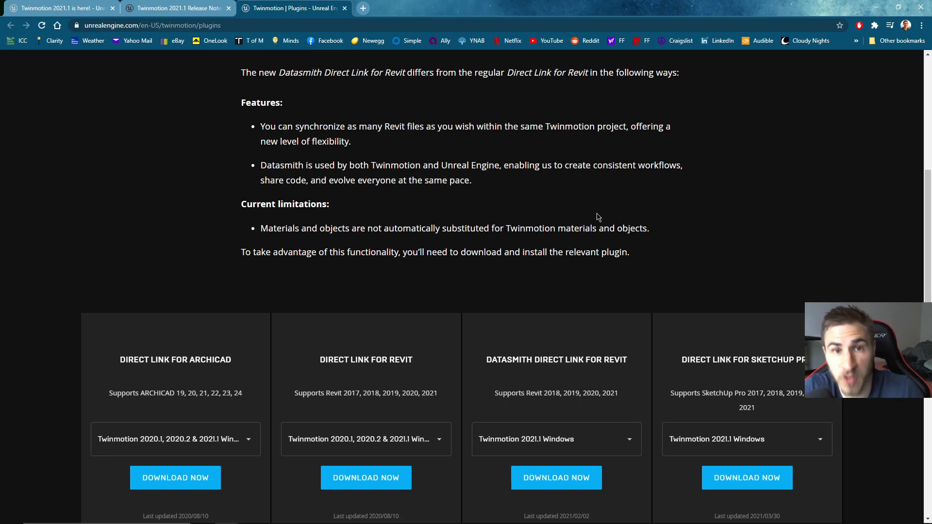
Step: Download the Datasmith Direct Link for Revit plugin for Twinmotion 2021.1 Windows, saving UnrealDatasmithRevitExporter_4_26_1.msi in the Downloads folder
{"action": "scroll", "coordinate": [561, 127], "scroll_direction": "down", "scroll_amount": 2}
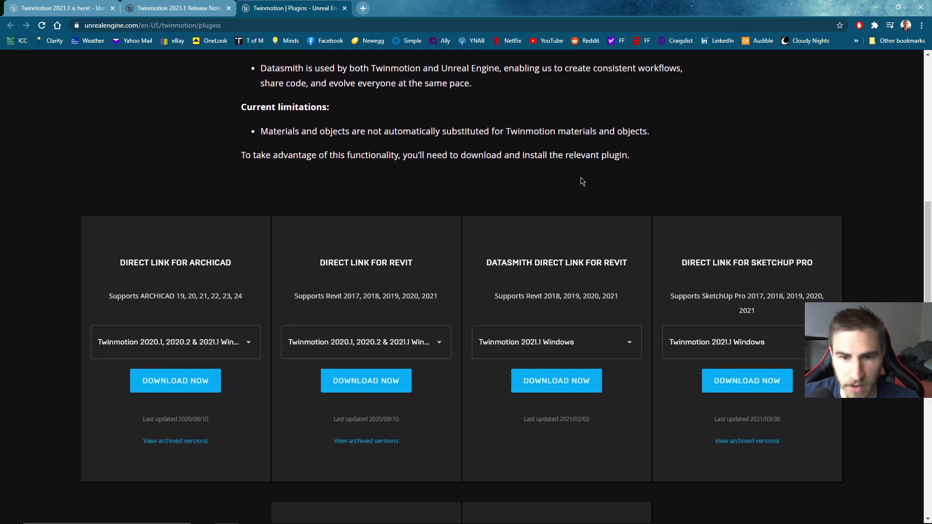
{"action": "left_click_drag", "start_coordinate": [488, 262], "coordinate": [615, 402]}
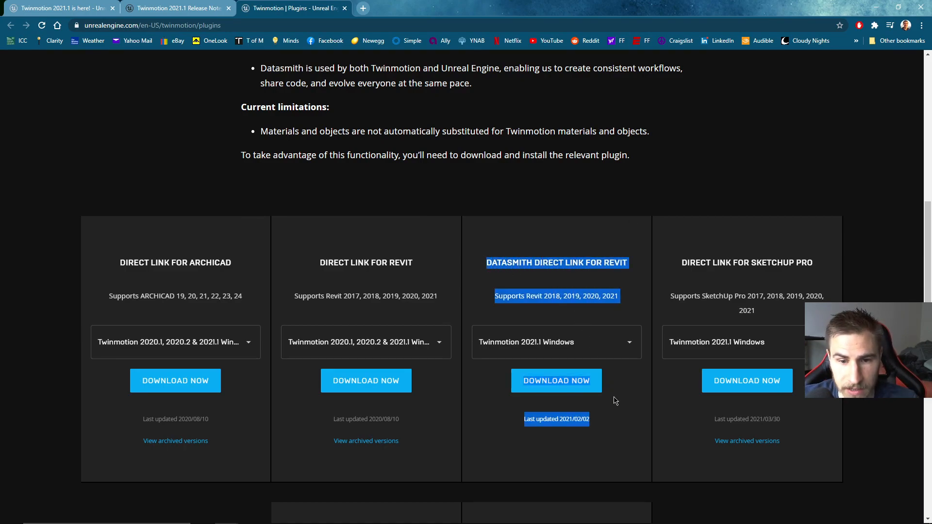
{"action": "left_click", "coordinate": [620, 319]}
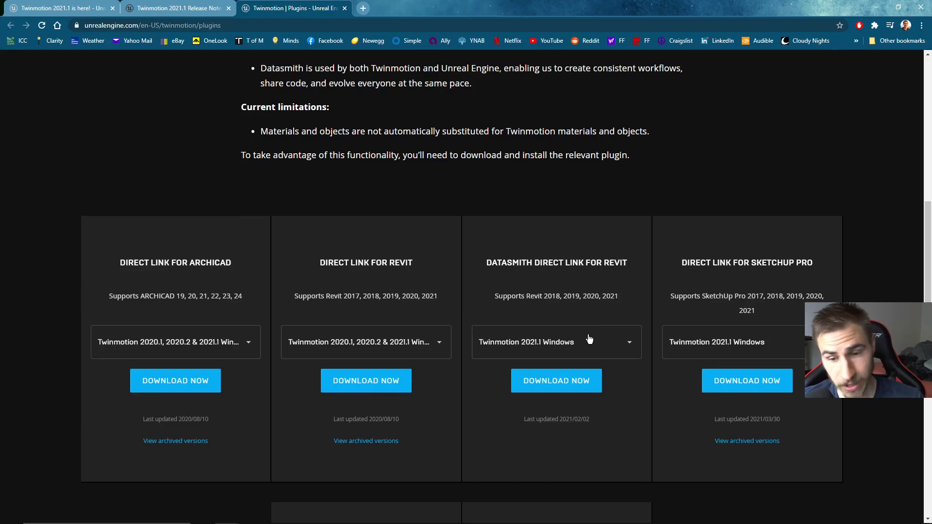
{"action": "left_click", "coordinate": [561, 391]}
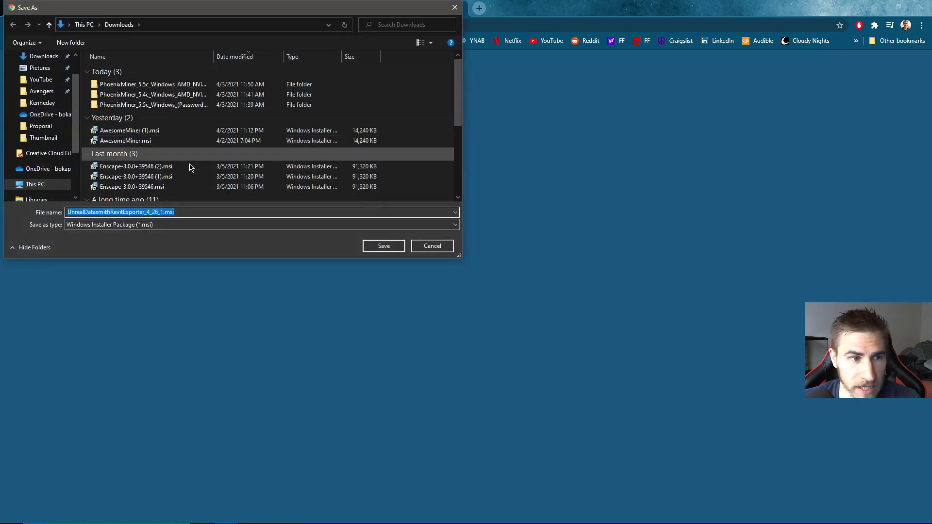
{"action": "left_click", "coordinate": [383, 248]}
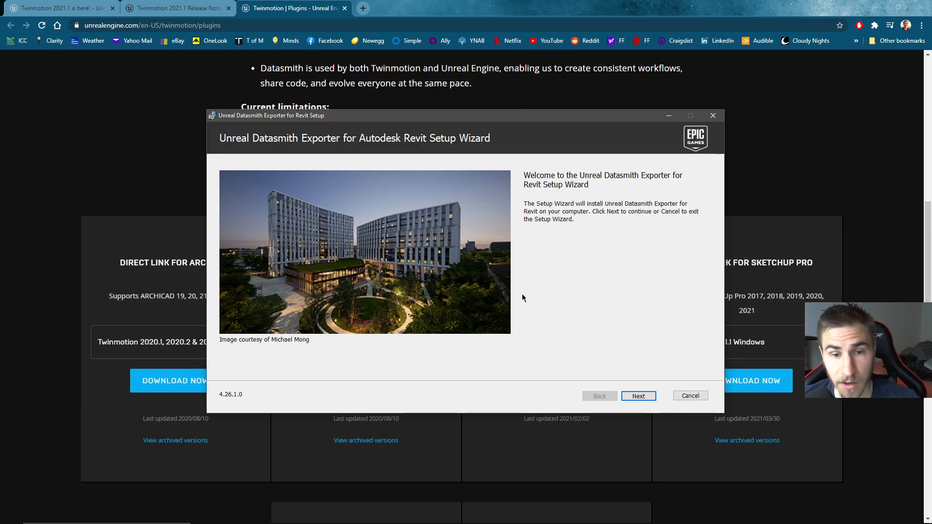
Step: Accept the license agreement and install the Unreal Datasmith Exporter for Revit 2021 and 2020, loading the unsigned add-in once
{"action": "left_click", "coordinate": [640, 397]}
{"action": "left_click", "coordinate": [323, 366]}
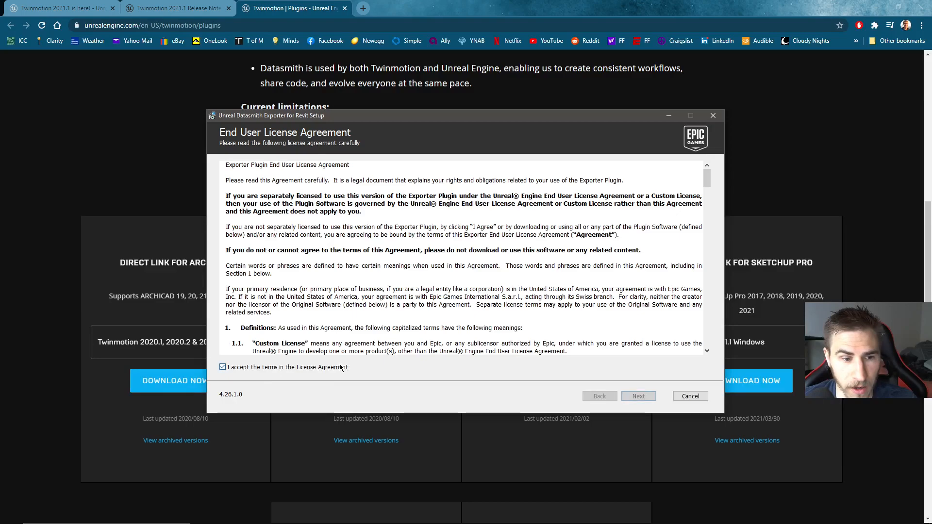
{"action": "left_click", "coordinate": [638, 398]}
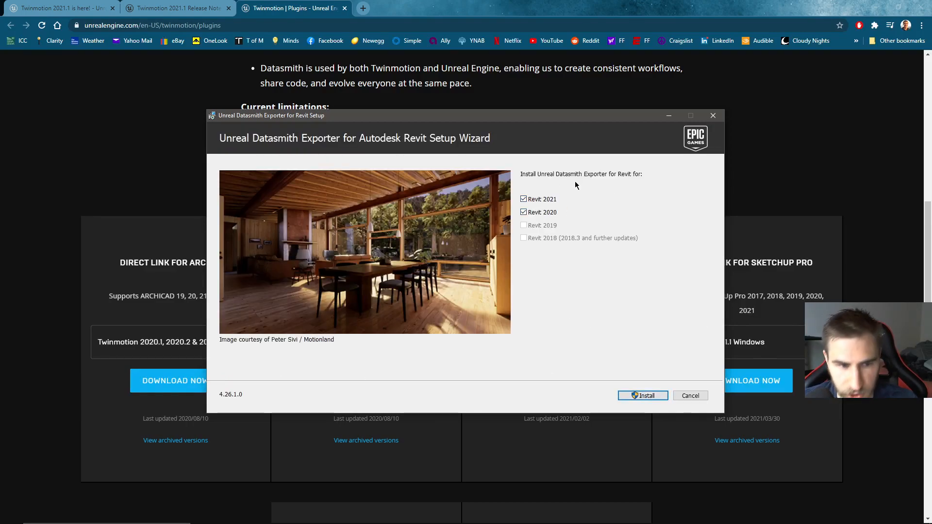
{"action": "left_click", "coordinate": [645, 396]}
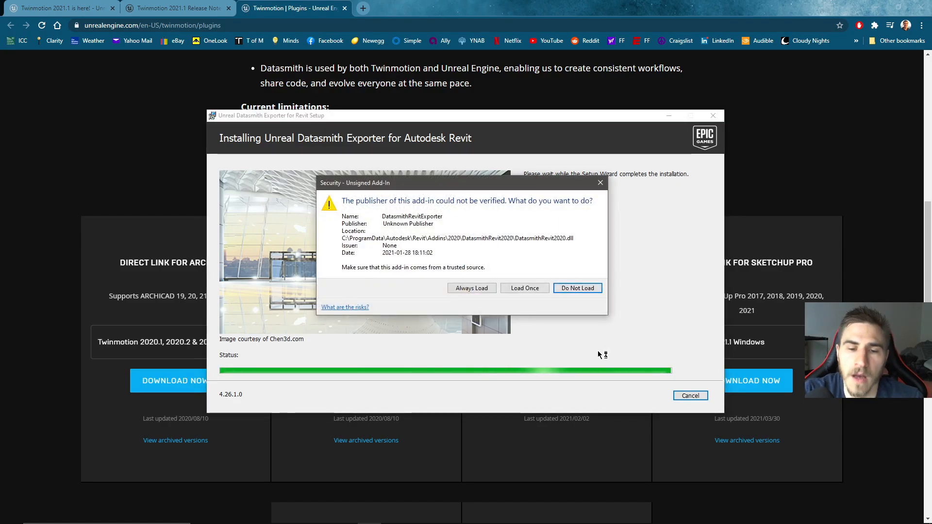
{"action": "left_click", "coordinate": [521, 288]}
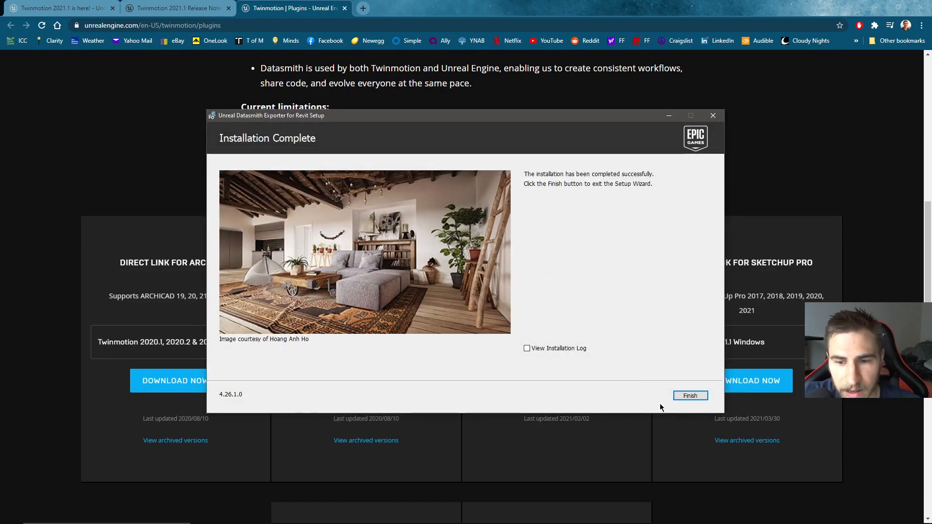
{"action": "left_click", "coordinate": [680, 397]}
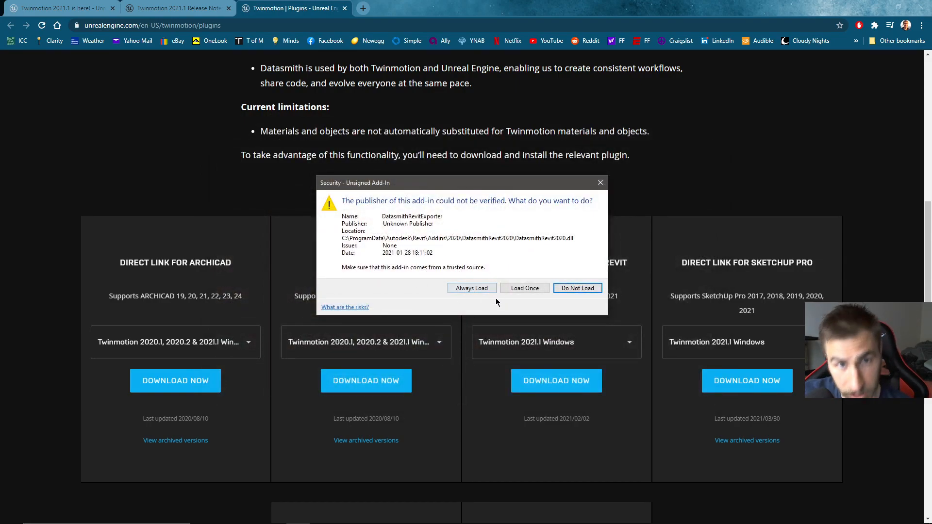
Step: Allow the unsigned DatasmithRevitExporter add-in to always load
{"action": "left_click", "coordinate": [468, 288]}
{"action": "left_click", "coordinate": [467, 289]}
{"action": "left_click", "coordinate": [472, 289]}
{"action": "left_click", "coordinate": [473, 289]}
{"action": "left_click", "coordinate": [475, 289]}
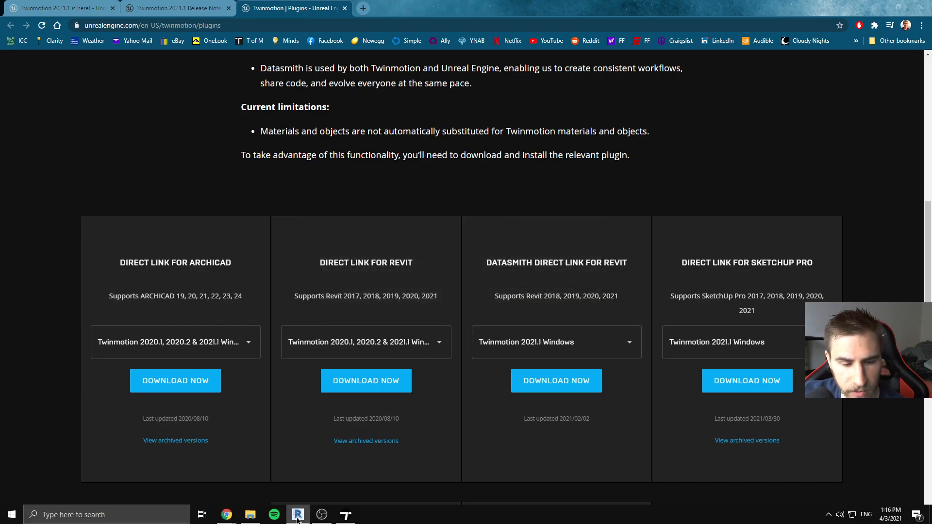
Step: Switch to the sample house project in Revit and show the Datasmith tools alongside its 3D view
{"action": "left_click", "coordinate": [298, 515]}
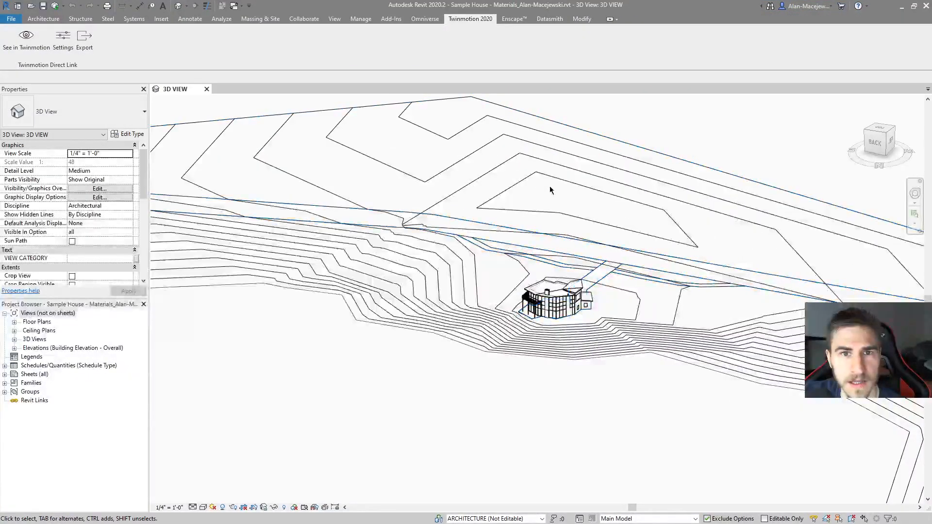
{"action": "middle_click_drag", "start_coordinate": [532, 237], "coordinate": [514, 258]}
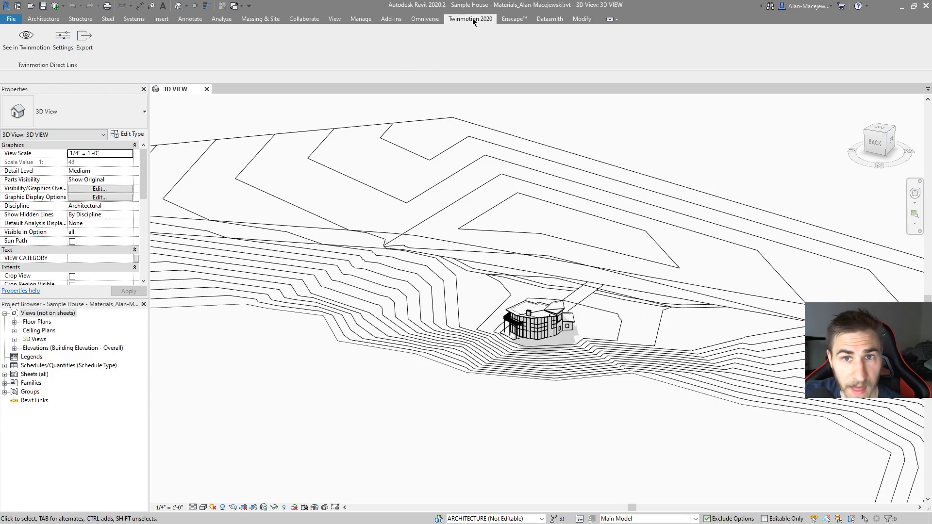
{"action": "left_click", "coordinate": [548, 18]}
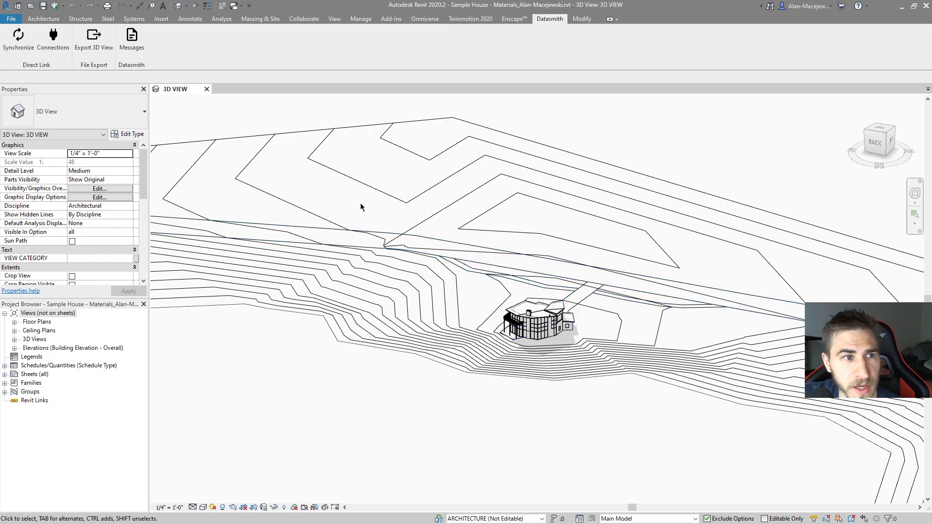
{"action": "scroll", "coordinate": [545, 326], "scroll_direction": "up", "scroll_amount": 8}
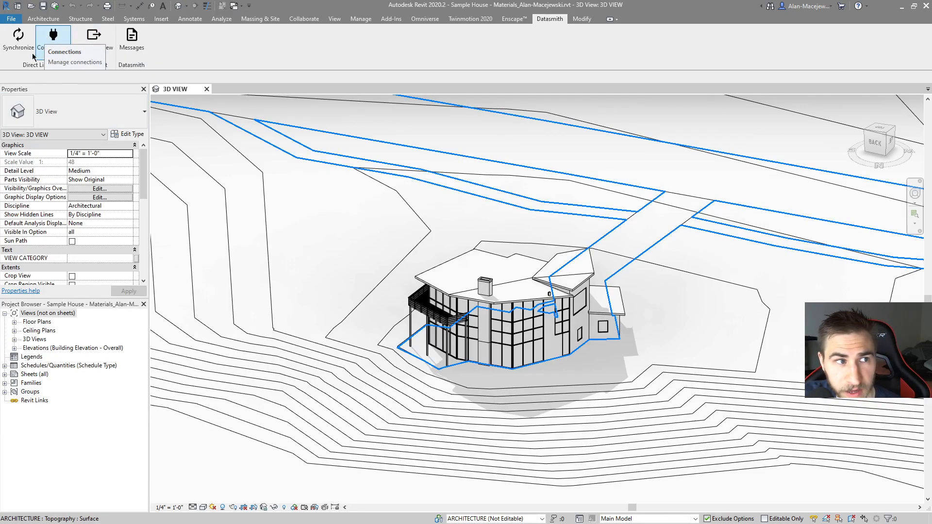
Step: Check the Datasmith Direct Link connection status, and close its window
{"action": "left_click", "coordinate": [49, 43]}
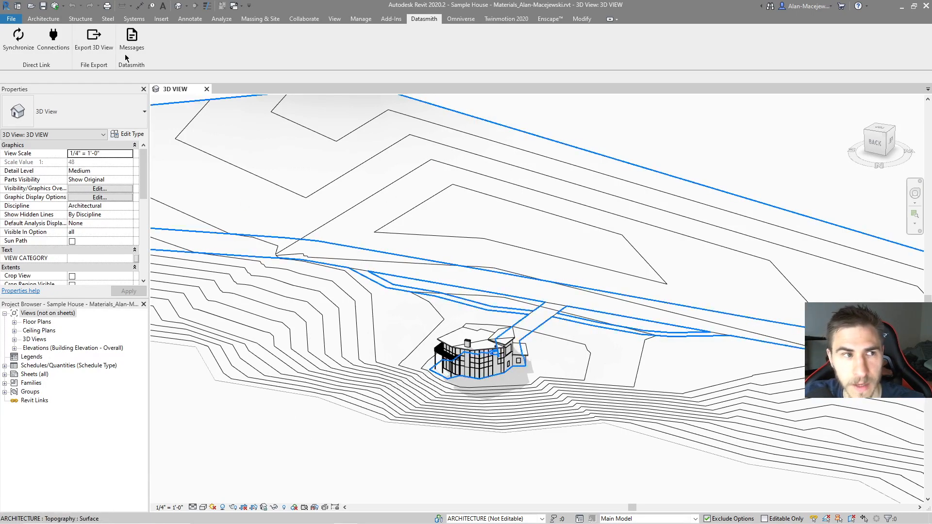
{"action": "left_click", "coordinate": [53, 38]}
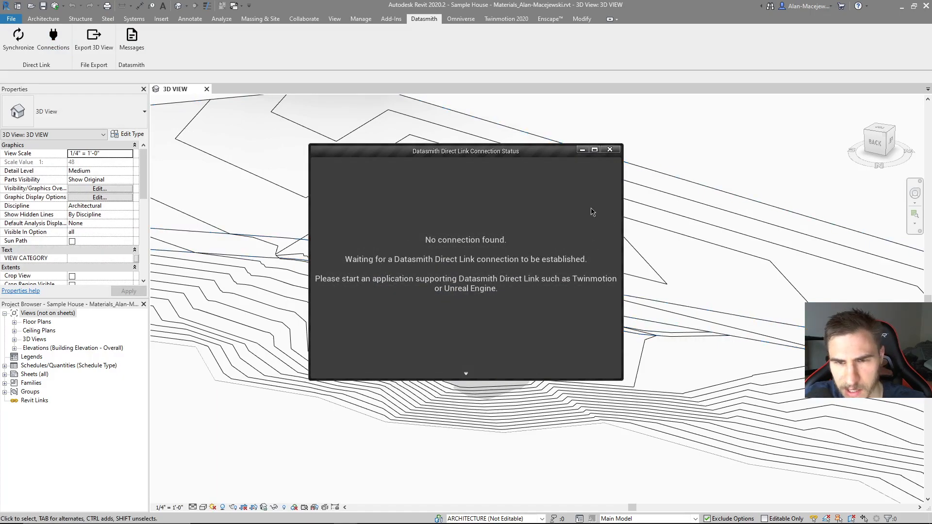
{"action": "left_click", "coordinate": [615, 150]}
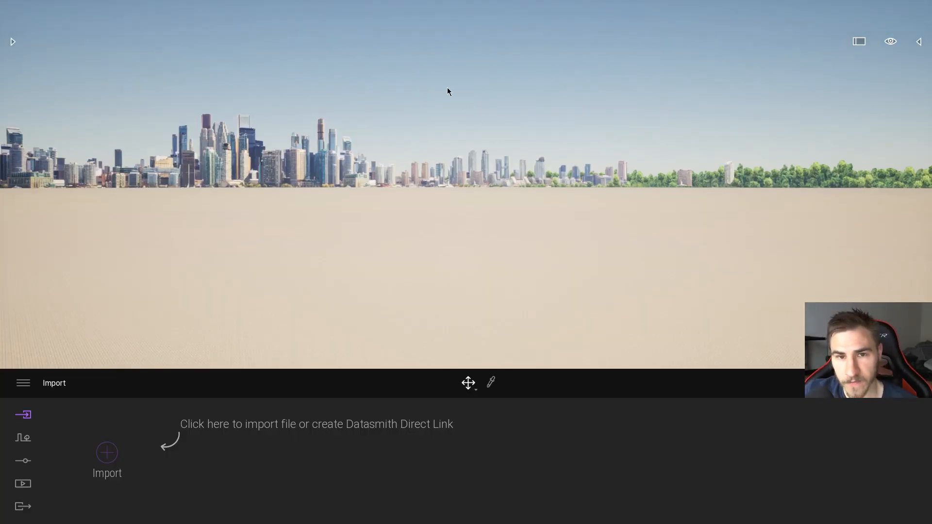
{"action": "mouse_move", "coordinate": [467, 264]}
{"action": "right_mouse_down"}
{"action": "mouse_move", "coordinate": [523, 256]}
{"action": "mouse_move", "coordinate": [467, 265]}
{"action": "right_mouse_up"}
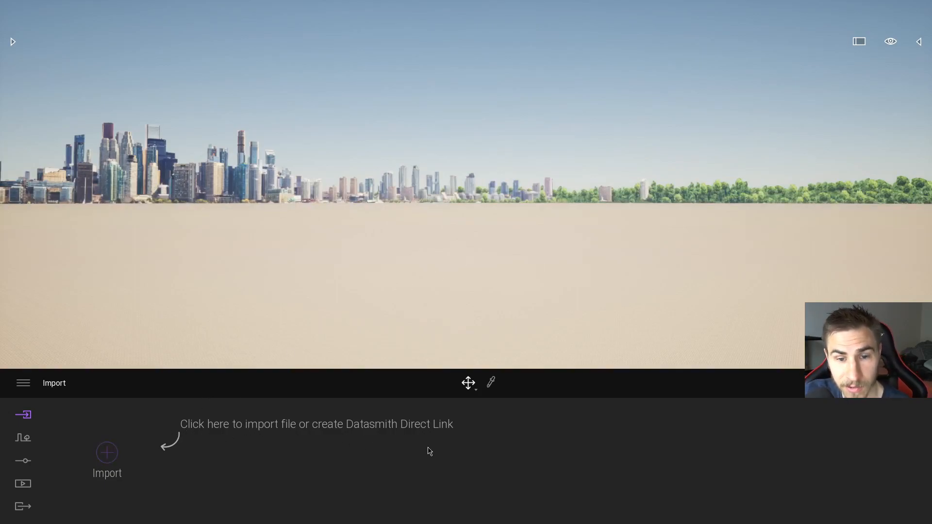
Step: Import the Revit sample house into Twinmotion as a direct link with its collapse mode set to Keep hierarchy
{"action": "left_click", "coordinate": [108, 453]}
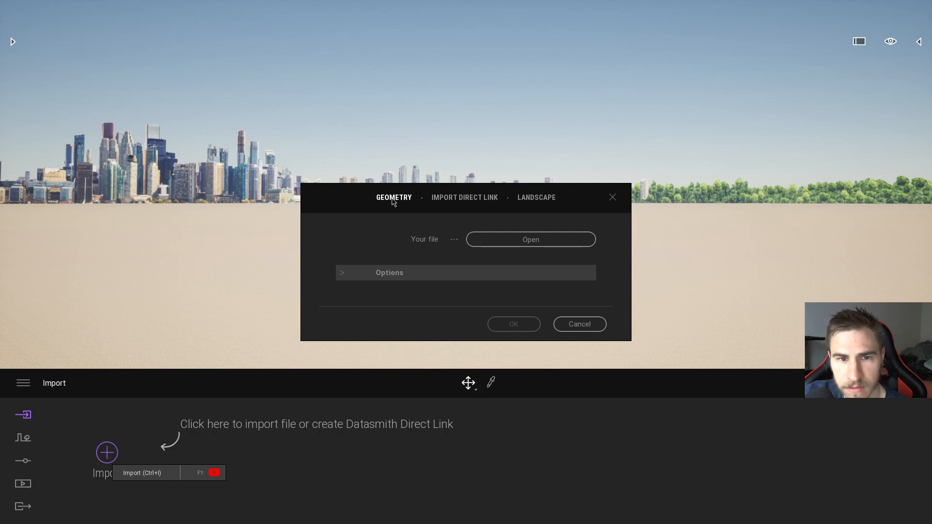
{"action": "left_click", "coordinate": [466, 200]}
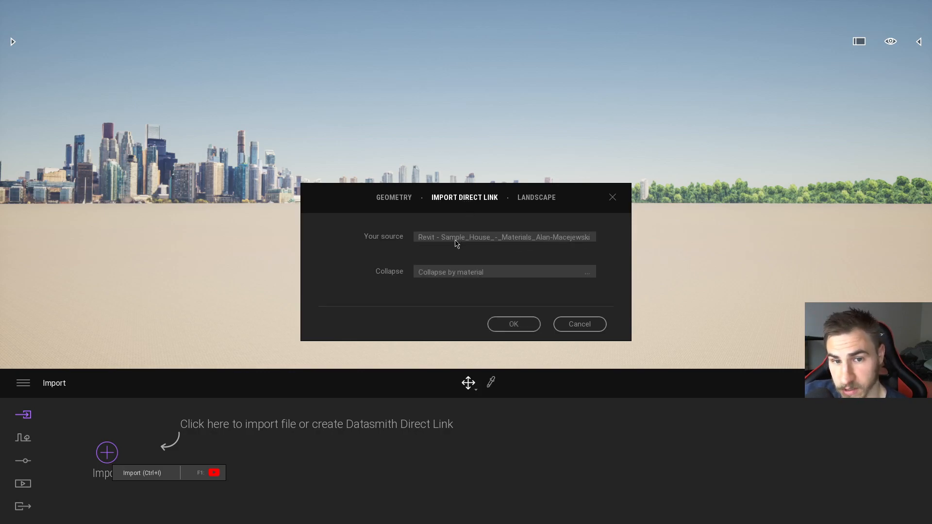
{"action": "left_click", "coordinate": [480, 277]}
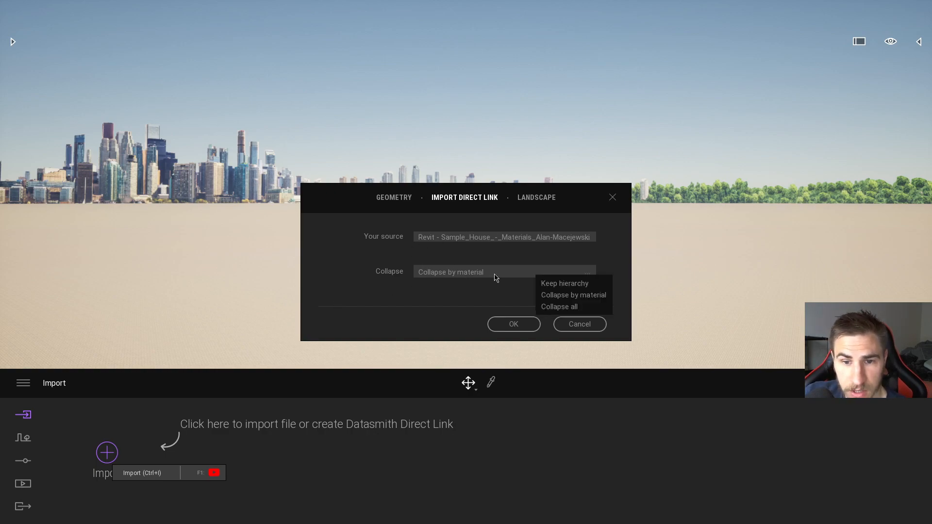
{"action": "left_click", "coordinate": [570, 284]}
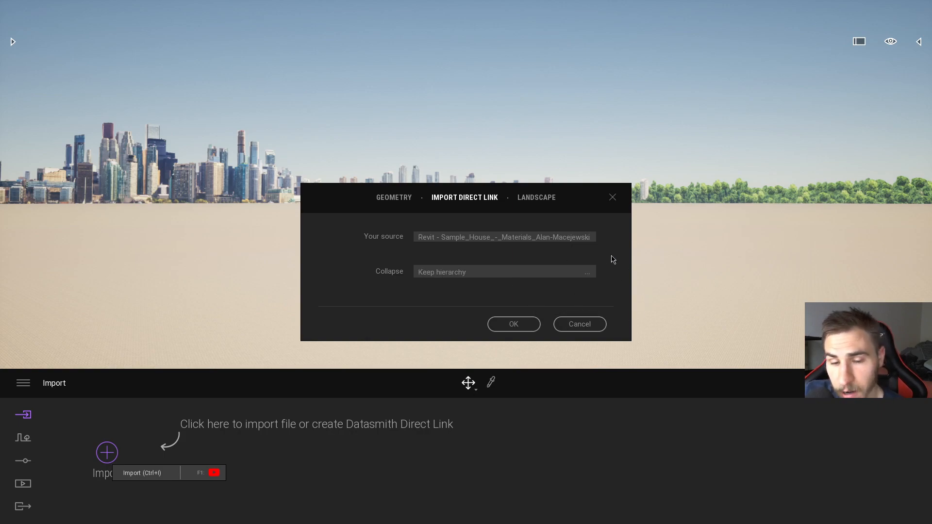
{"action": "left_click", "coordinate": [513, 324]}
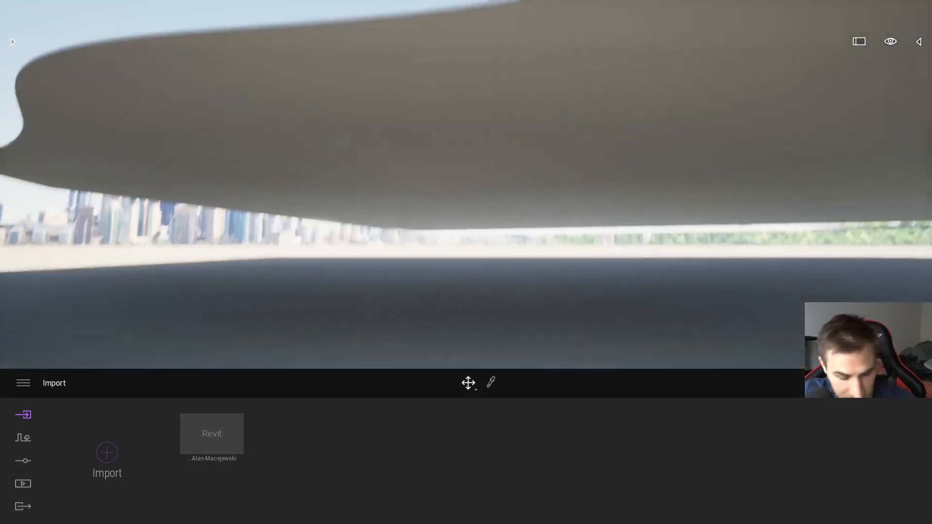
{"action": "right_click_drag", "start_coordinate": [466, 195], "coordinate": [675, 182]}
{"action": "key", "text": "w"}
{"action": "key", "text": "w"}
{"action": "key", "text": "d"}
{"action": "key", "text": "s"}
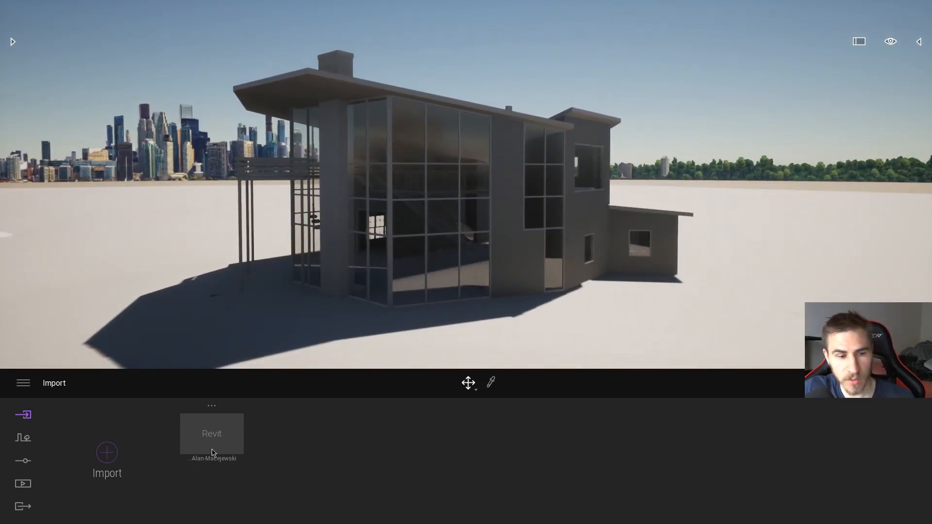
Step: Change the Revit direct link's collapse setting to Collapse by material
{"action": "mouse_move", "coordinate": [242, 444]}
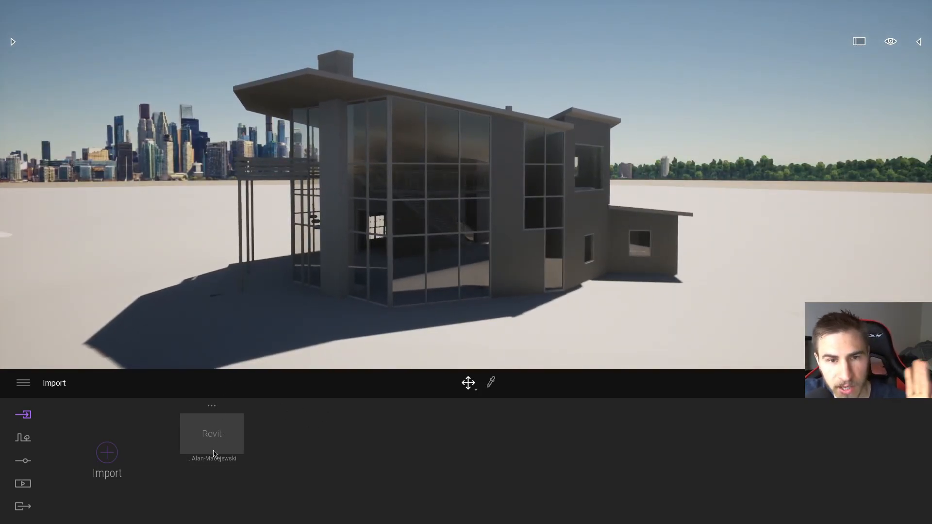
{"action": "left_click", "coordinate": [212, 405]}
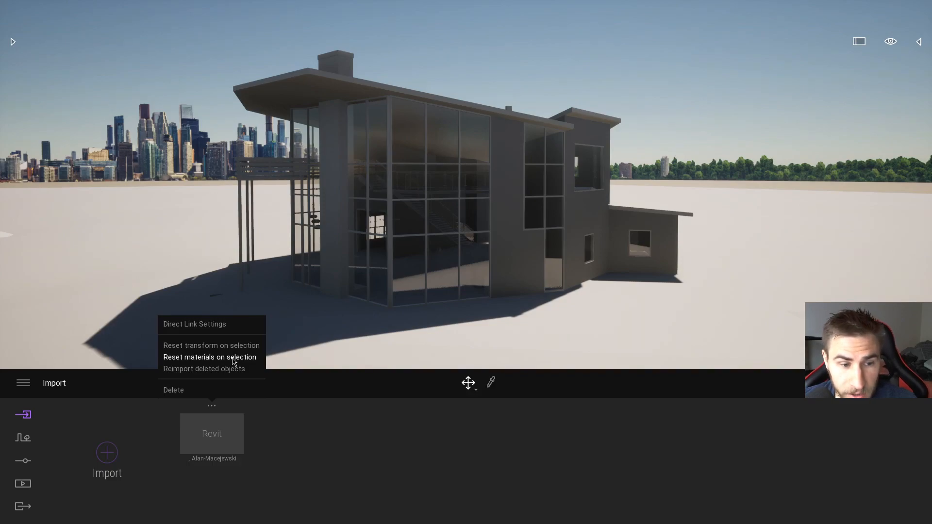
{"action": "left_click", "coordinate": [195, 324]}
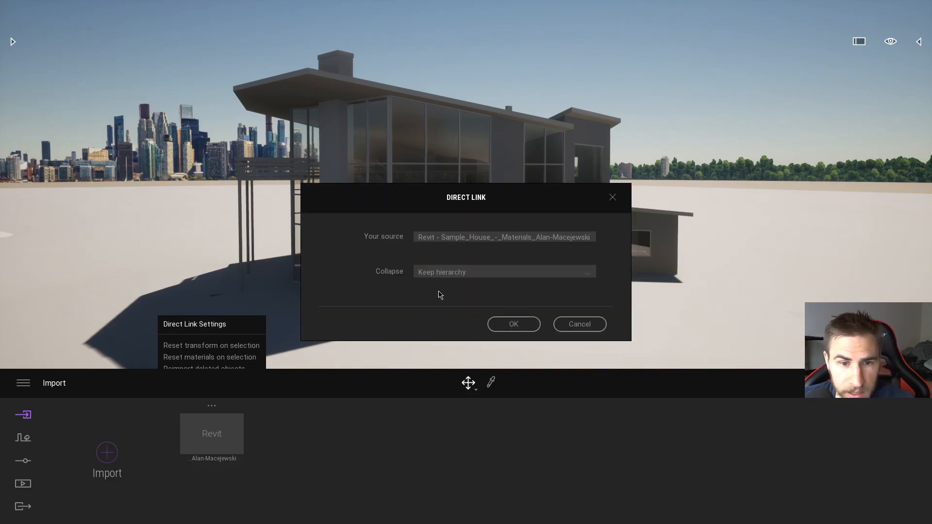
{"action": "left_click", "coordinate": [536, 273]}
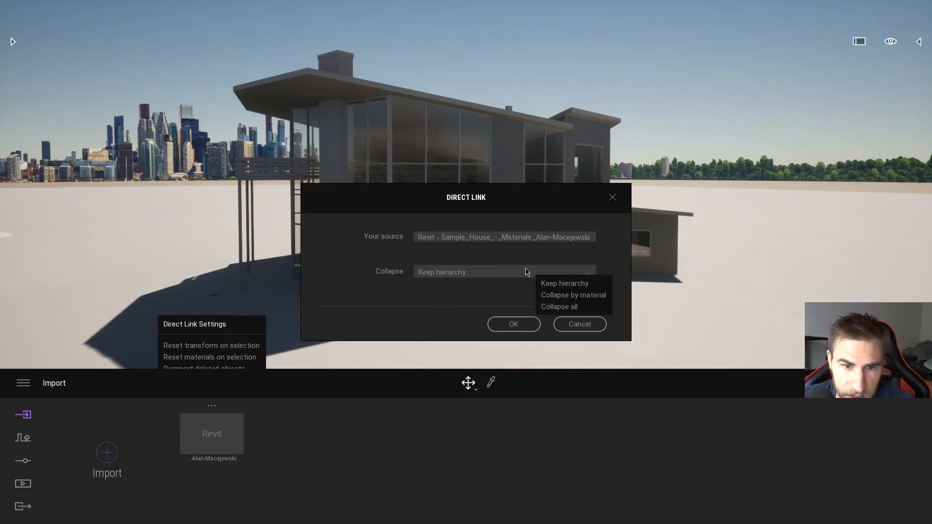
{"action": "left_click", "coordinate": [561, 296]}
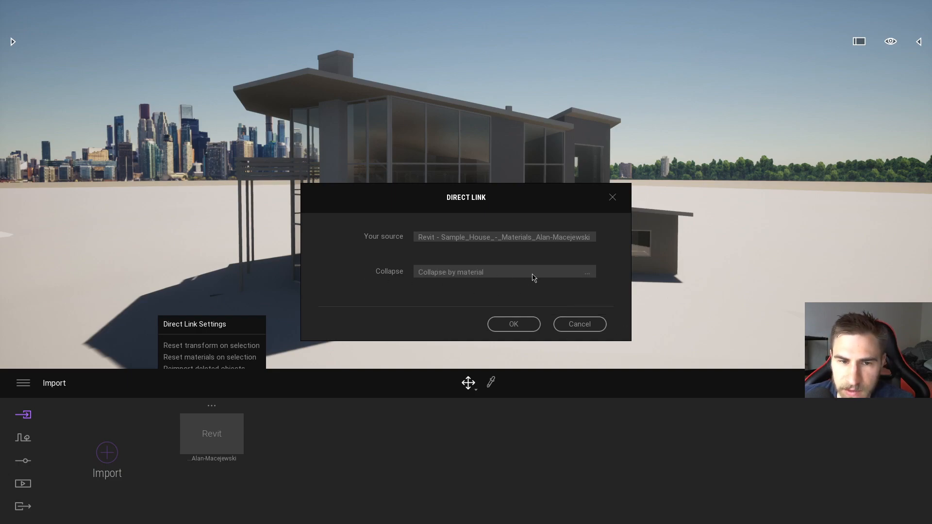
{"action": "left_click", "coordinate": [515, 325]}
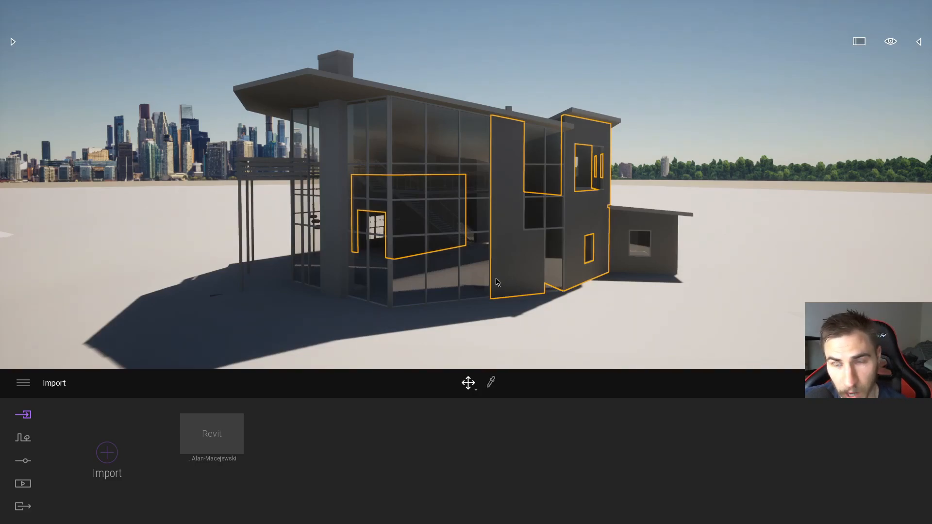
Step: Examine how the imported house is grouped by material in the scene graph
{"action": "left_click", "coordinate": [919, 43]}
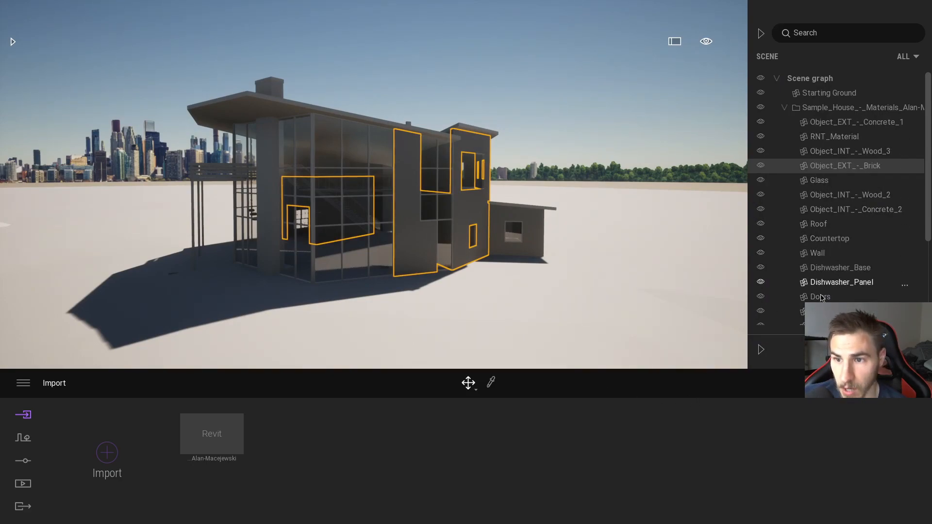
{"action": "scroll", "coordinate": [830, 286], "scroll_direction": "down", "scroll_amount": 3}
{"action": "scroll", "coordinate": [844, 242], "scroll_direction": "up", "scroll_amount": 3}
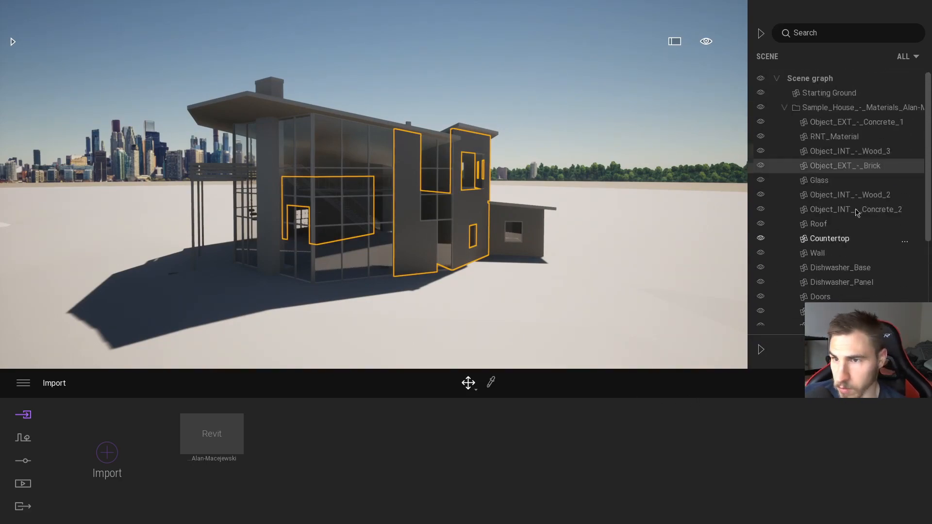
{"action": "left_click", "coordinate": [760, 33]}
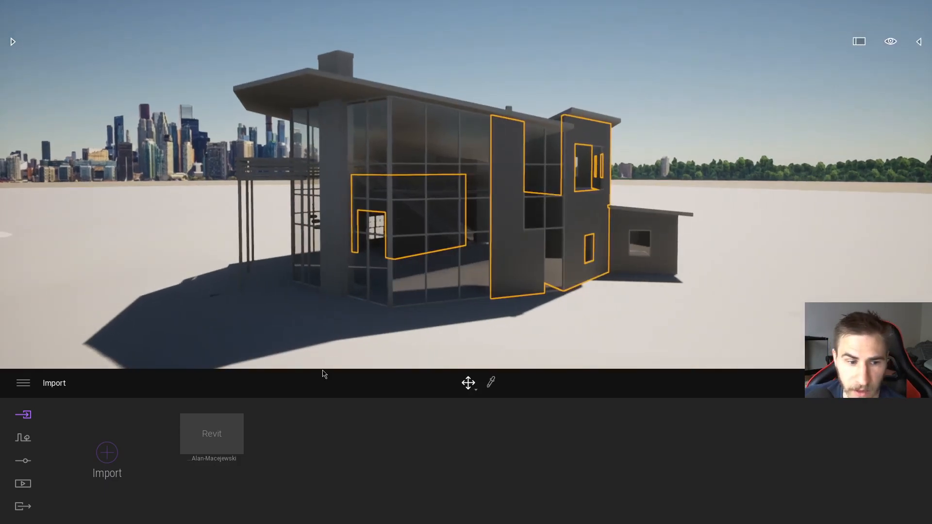
Step: Set the Revit direct link's collapse mode back to Keep hierarchy
{"action": "left_click", "coordinate": [214, 406]}
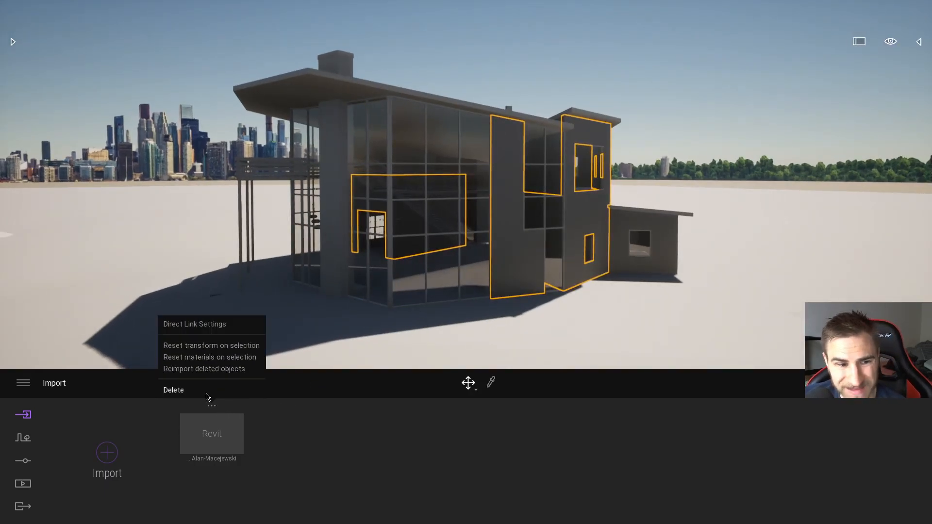
{"action": "left_click", "coordinate": [208, 325]}
{"action": "left_click", "coordinate": [586, 274]}
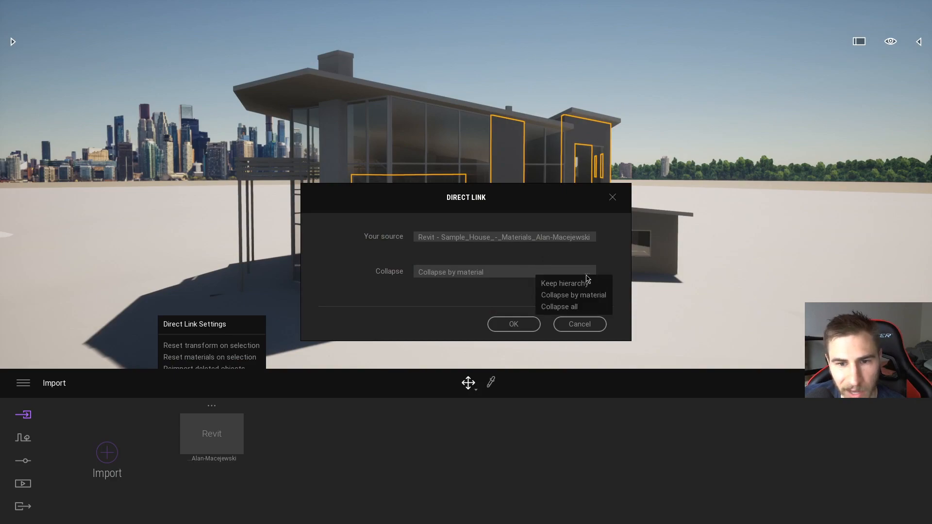
{"action": "left_click", "coordinate": [567, 283]}
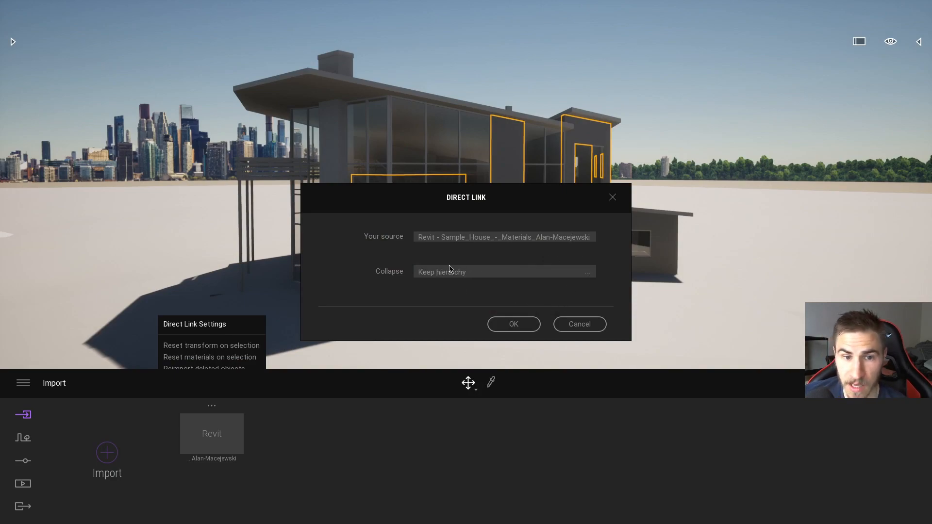
{"action": "left_click", "coordinate": [512, 325]}
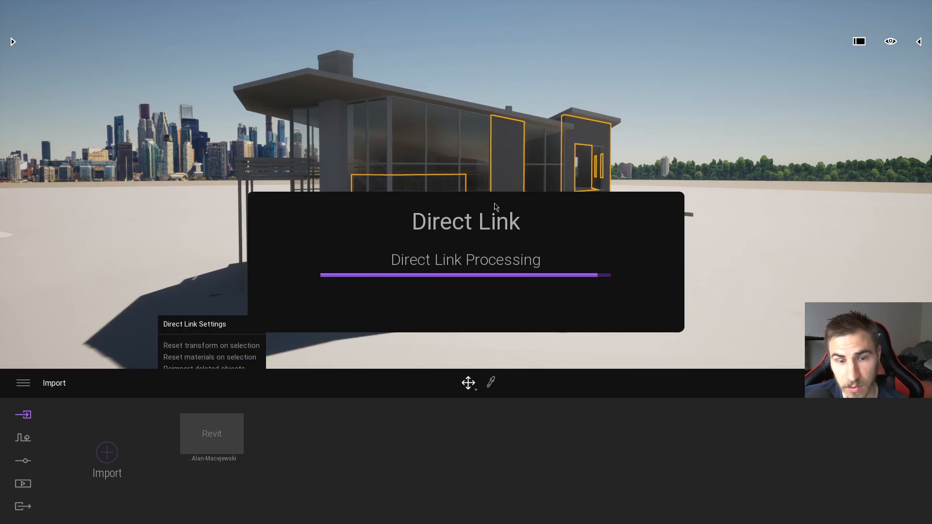
Step: Select the wall between the glazed sections and examine the scene graph's element hierarchy, folding the Structural_Beam_Systems group, and clear the selection
{"action": "left_click", "coordinate": [519, 245]}
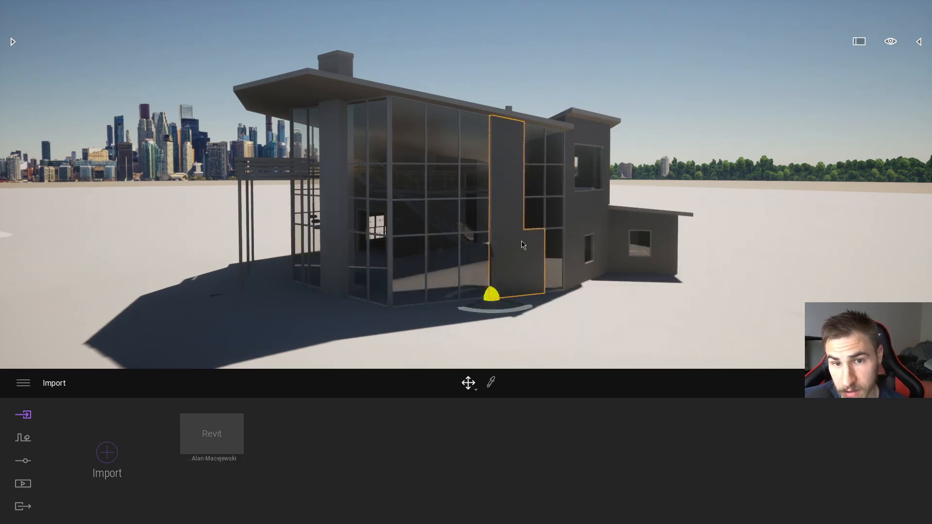
{"action": "left_click", "coordinate": [916, 44]}
{"action": "scroll", "coordinate": [810, 189], "scroll_direction": "up", "scroll_amount": 1}
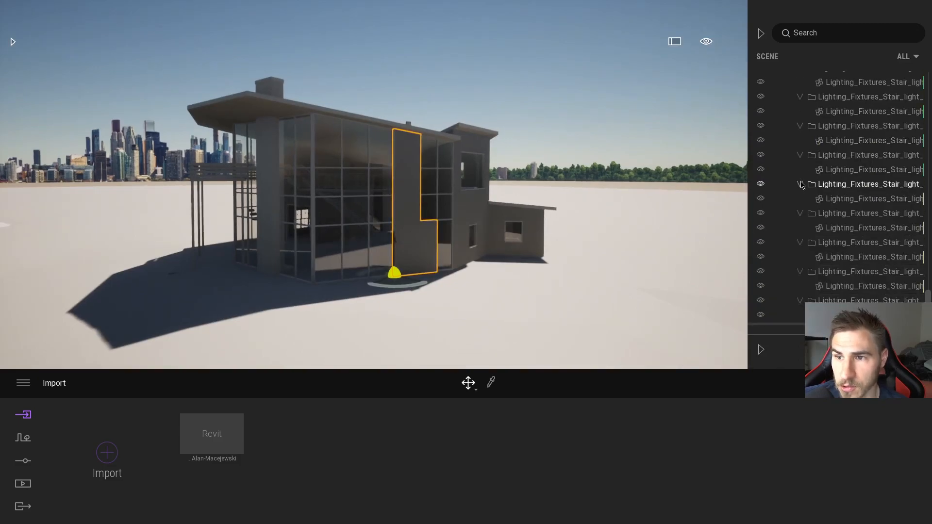
{"action": "left_click_drag", "start_coordinate": [927, 294], "coordinate": [922, 88]}
{"action": "left_click", "coordinate": [791, 128]}
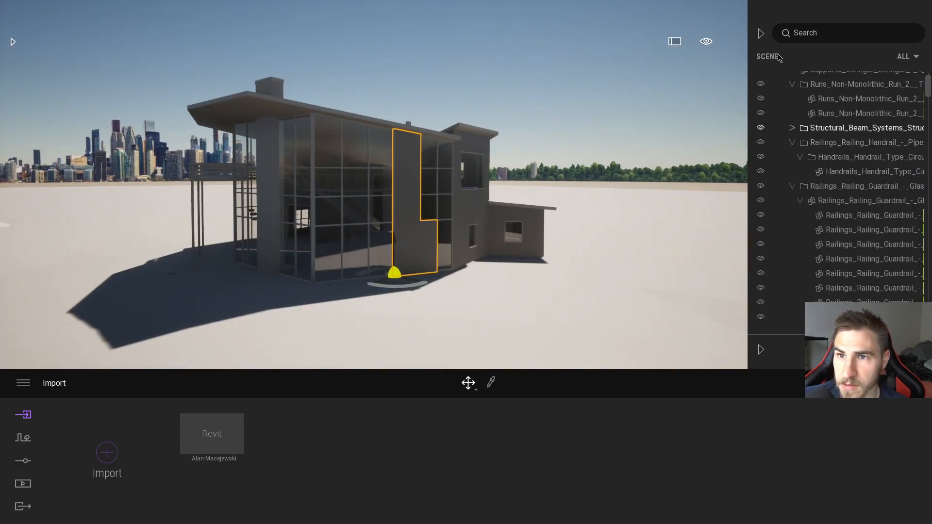
{"action": "left_click", "coordinate": [760, 34]}
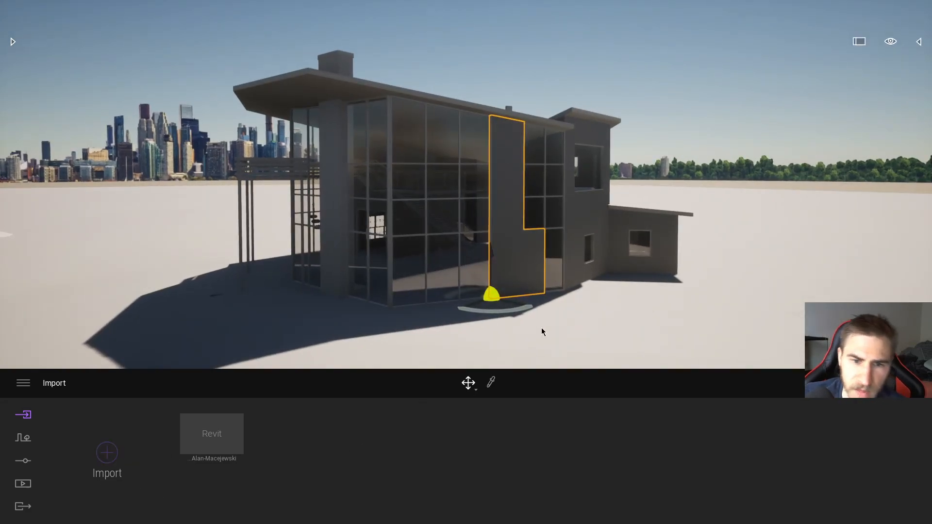
{"action": "left_click", "coordinate": [517, 334]}
{"action": "right_click_drag", "start_coordinate": [372, 256], "coordinate": [332, 290]}
{"action": "key", "text": "s"}
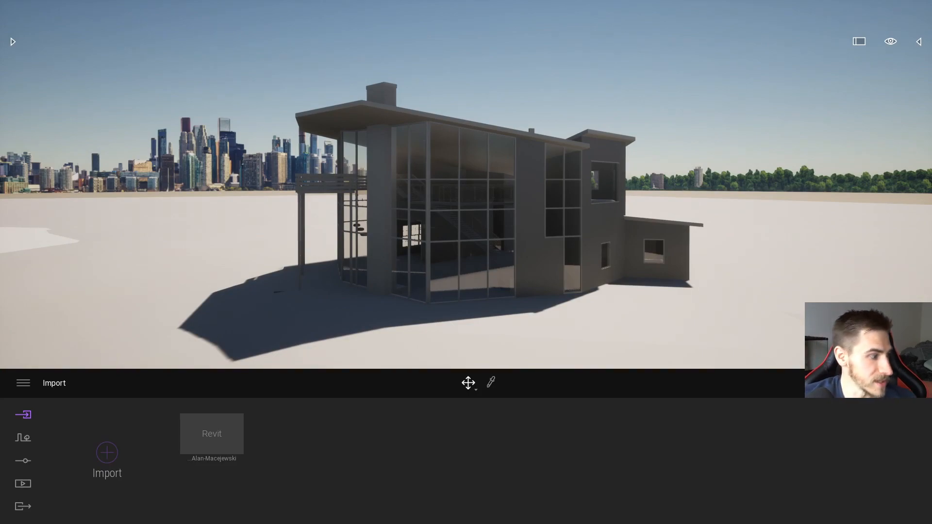
Step: Switch to Revit and set the main roof's Base Offset From Level to 10' 0"
{"action": "key", "text": "alt+Tab"}
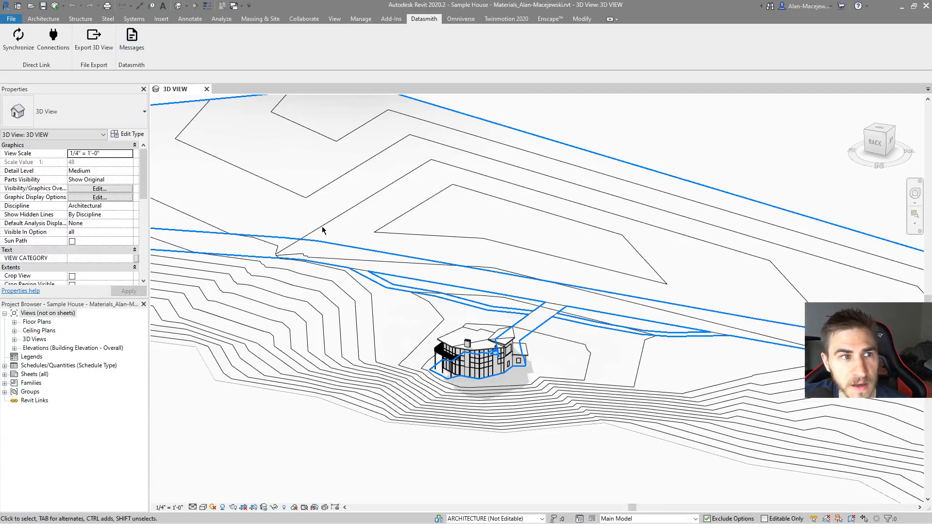
{"action": "middle_click_drag", "start_coordinate": [322, 229], "coordinate": [316, 191]}
{"action": "scroll", "coordinate": [422, 291], "scroll_direction": "up", "scroll_amount": 5}
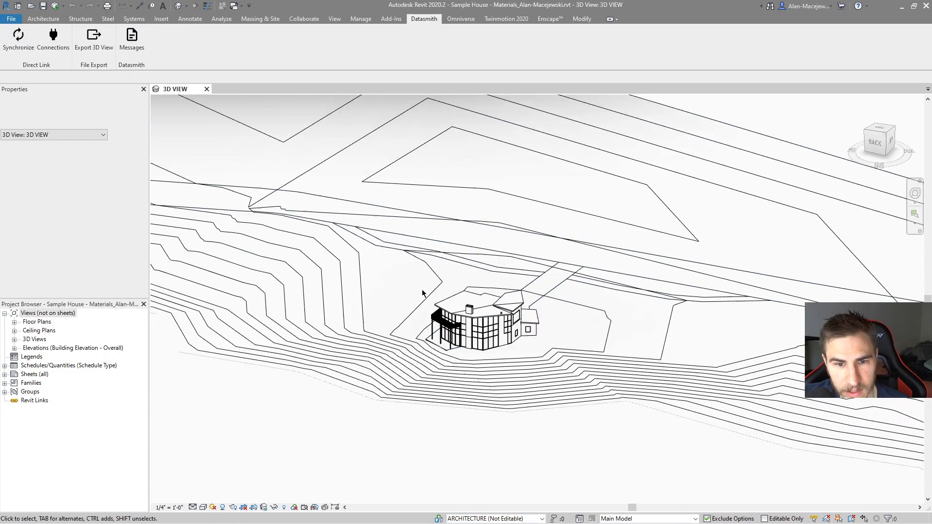
{"action": "left_click", "coordinate": [572, 333]}
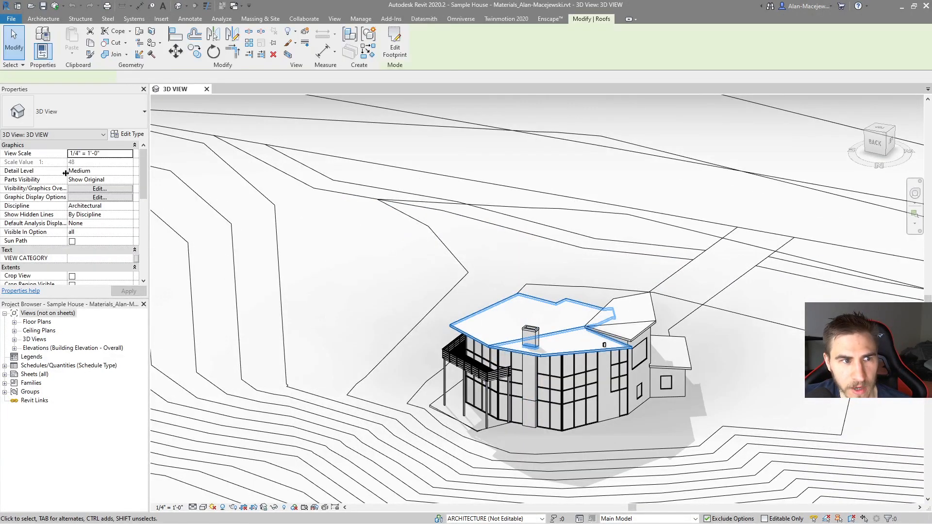
{"action": "left_click", "coordinate": [106, 178]}
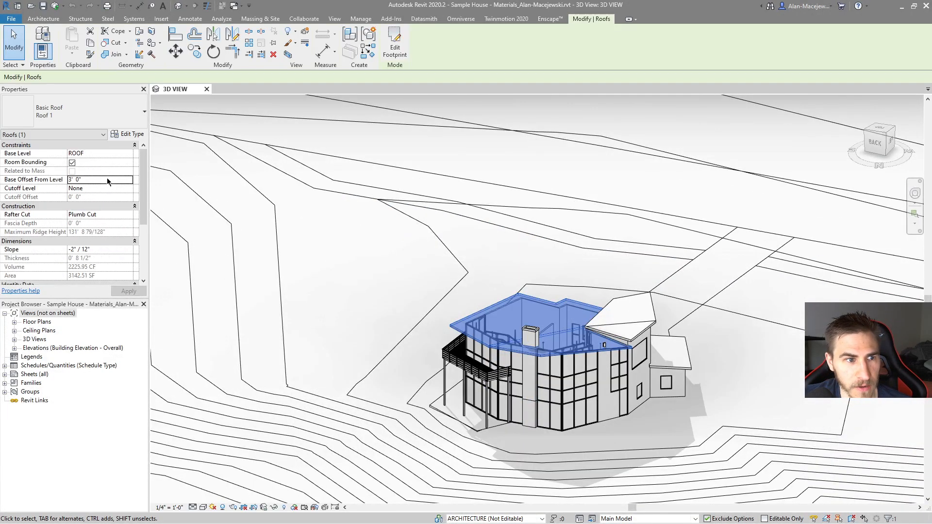
{"action": "type", "text": "10"}
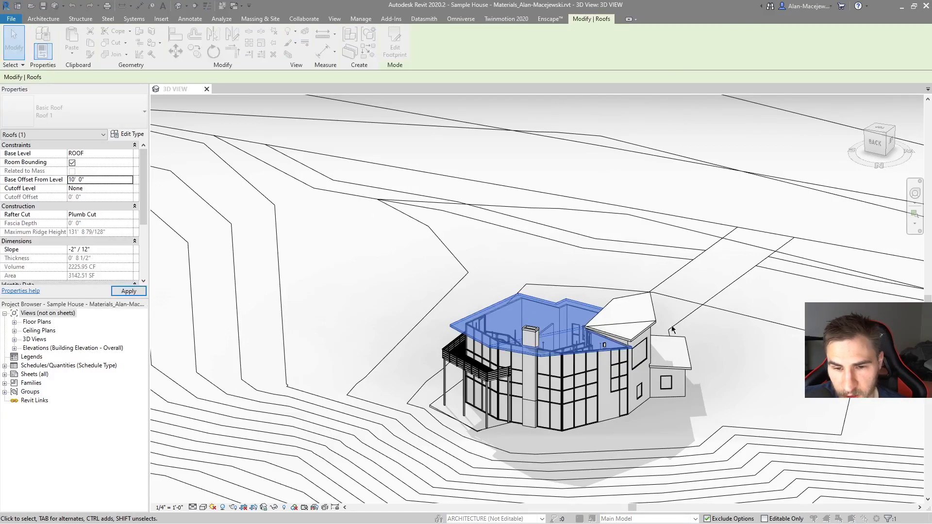
{"action": "left_click", "coordinate": [501, 299]}
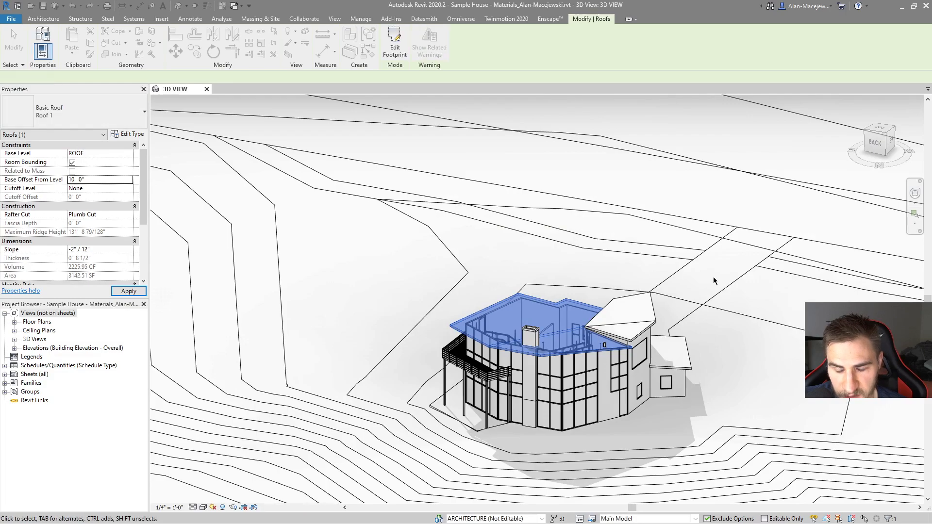
Step: Synchronize the edited model through the Datasmith direct link and inspect the roof in Twinmotion
{"action": "middle_click_drag", "start_coordinate": [707, 341], "coordinate": [406, 241], "text": "shift"}
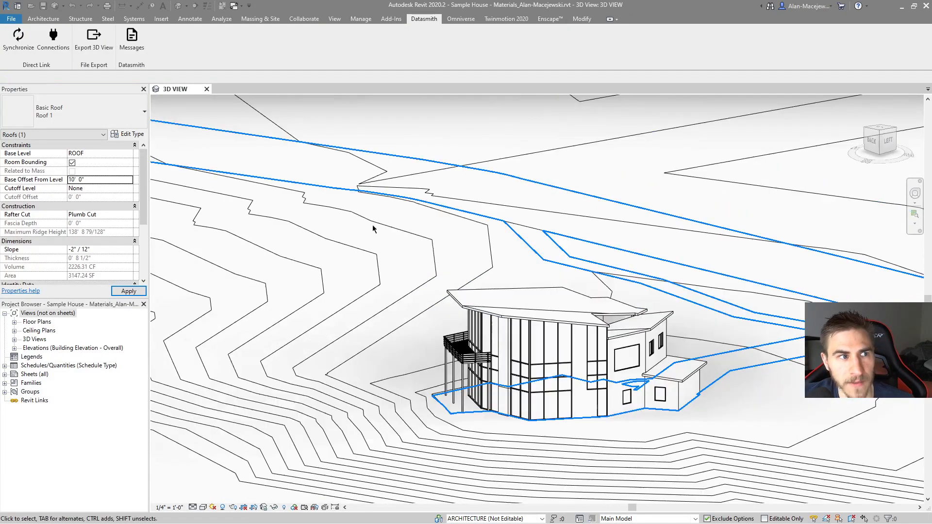
{"action": "left_click", "coordinate": [22, 54]}
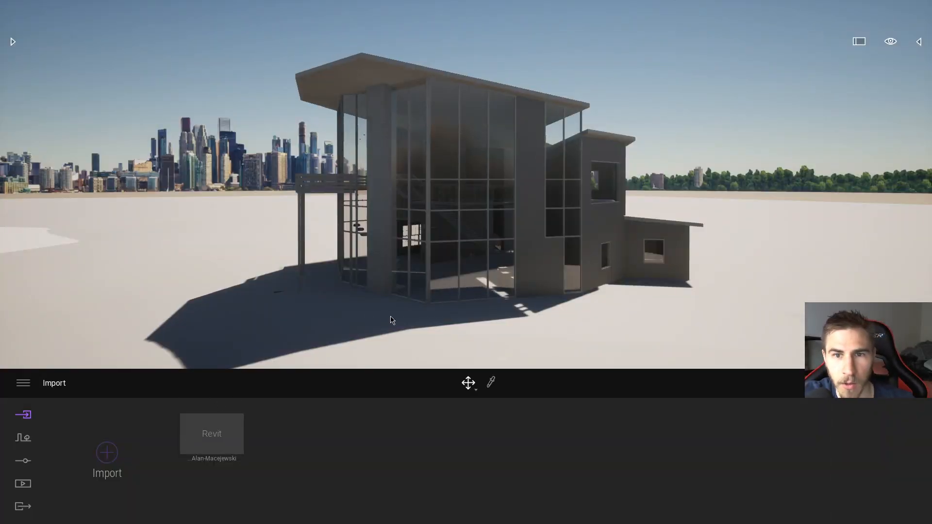
{"action": "right_click_drag", "start_coordinate": [502, 306], "coordinate": [446, 280]}
{"action": "key", "text": "w"}
{"action": "key", "text": "s"}
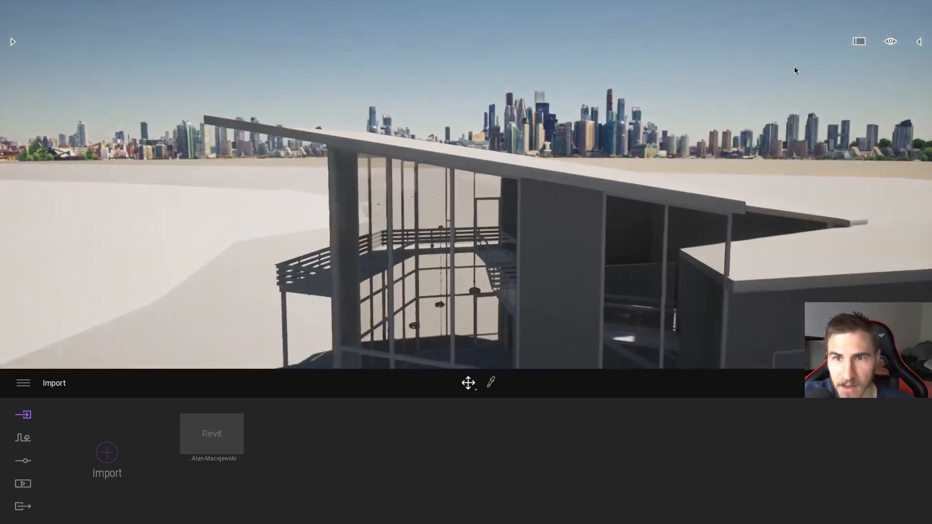
{"action": "key", "text": "a"}
{"action": "right_click_drag", "start_coordinate": [569, 204], "coordinate": [694, 220]}
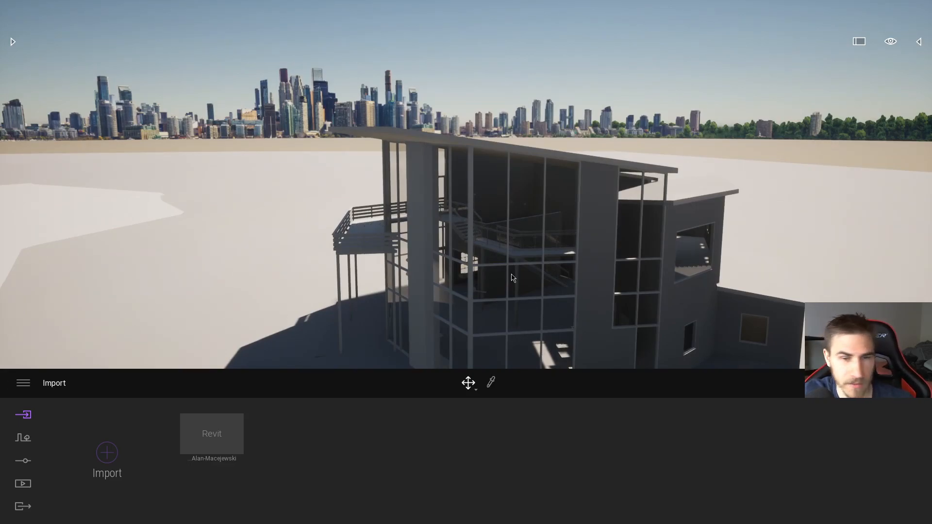
Step: Switch to Revit, synchronize the model with the lowered main roof through the direct link, and inspect the house in Twinmotion
{"action": "key", "text": "alt+Tab"}
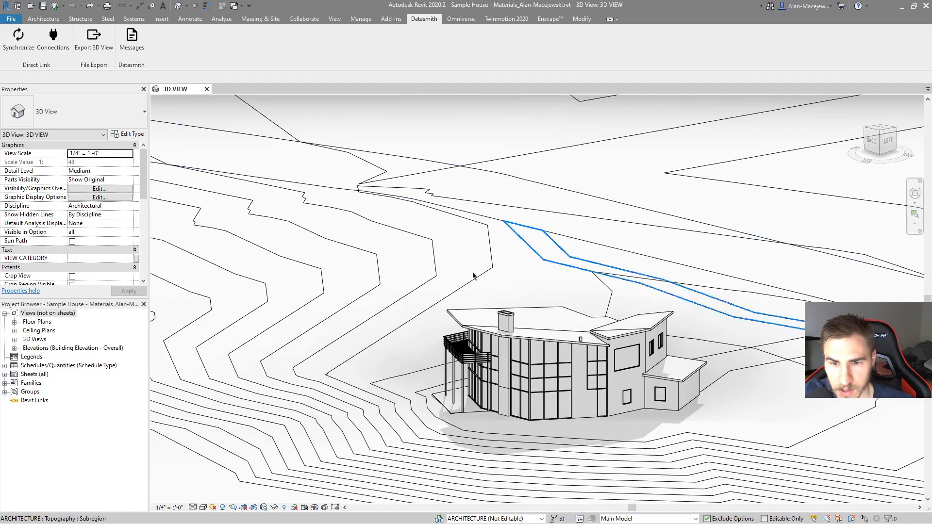
{"action": "left_click", "coordinate": [19, 46]}
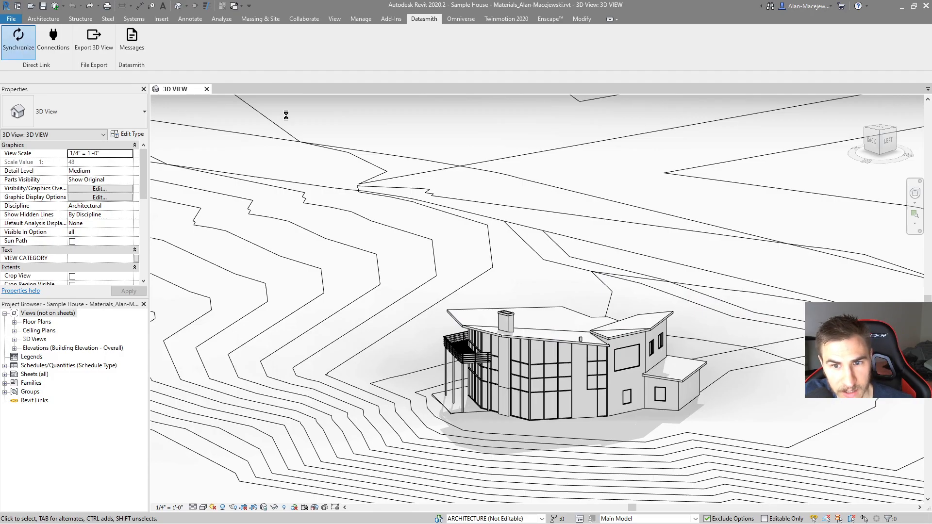
{"action": "key", "text": "alt+Tab"}
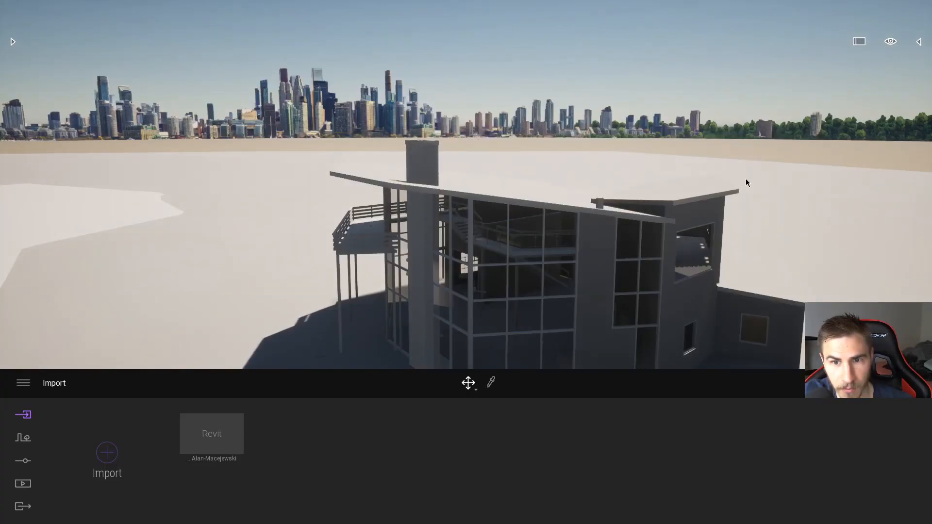
{"action": "right_click_drag", "start_coordinate": [750, 237], "coordinate": [769, 264]}
{"action": "key", "text": "s"}
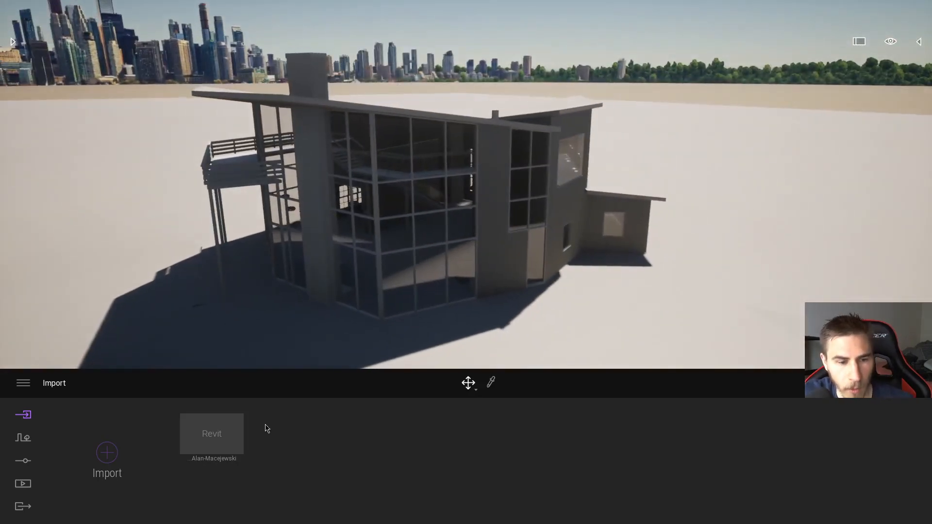
Step: Import the Revit Sample House direct link a second time with the collapse mode set to Keep hierarchy
{"action": "left_click", "coordinate": [107, 453]}
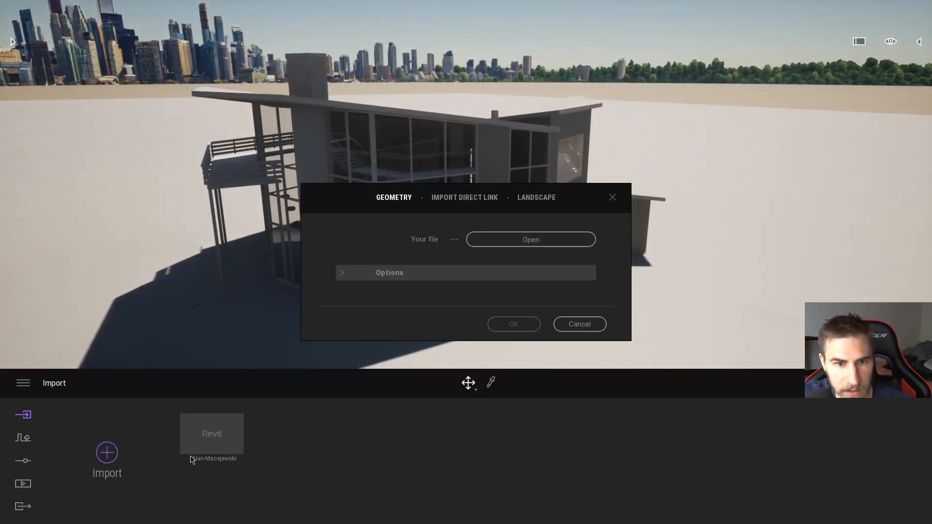
{"action": "left_click", "coordinate": [464, 198]}
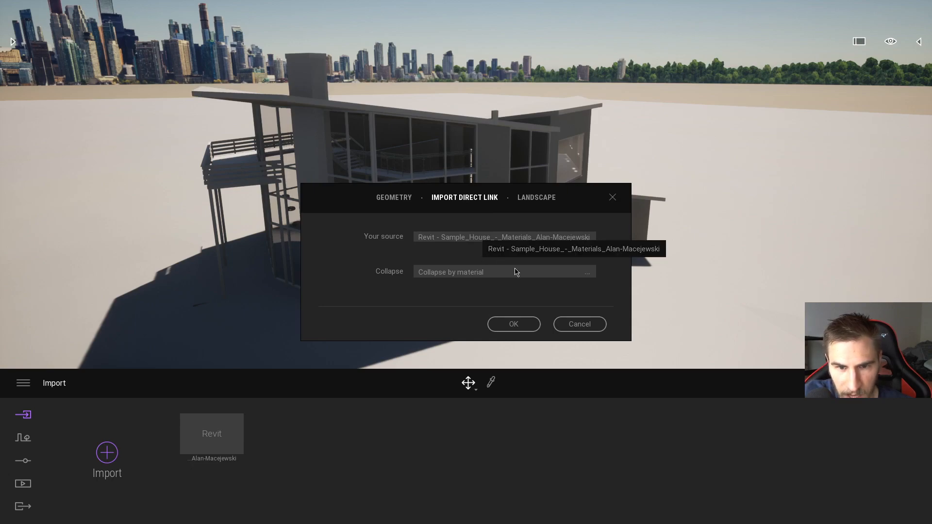
{"action": "left_click", "coordinate": [526, 272]}
{"action": "left_click", "coordinate": [563, 283]}
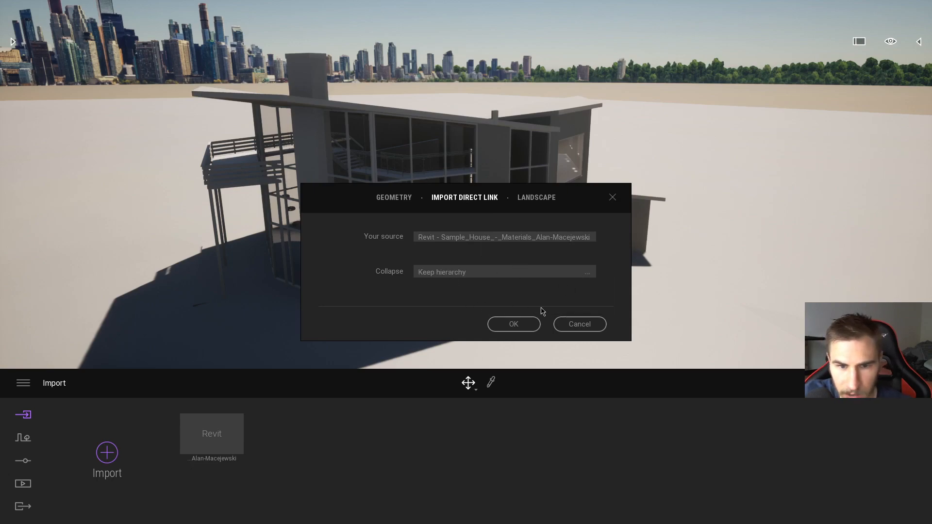
{"action": "left_click", "coordinate": [524, 326]}
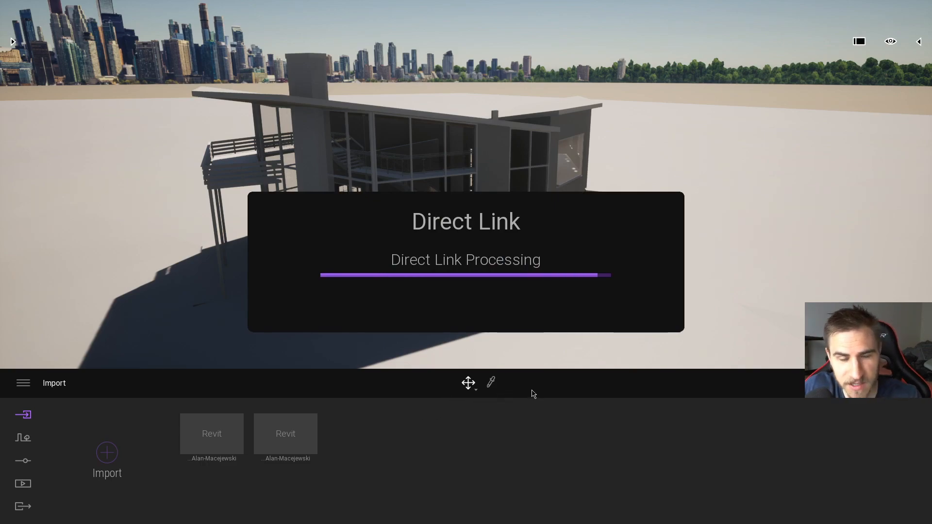
{"action": "right_click_drag", "start_coordinate": [467, 302], "coordinate": [393, 313]}
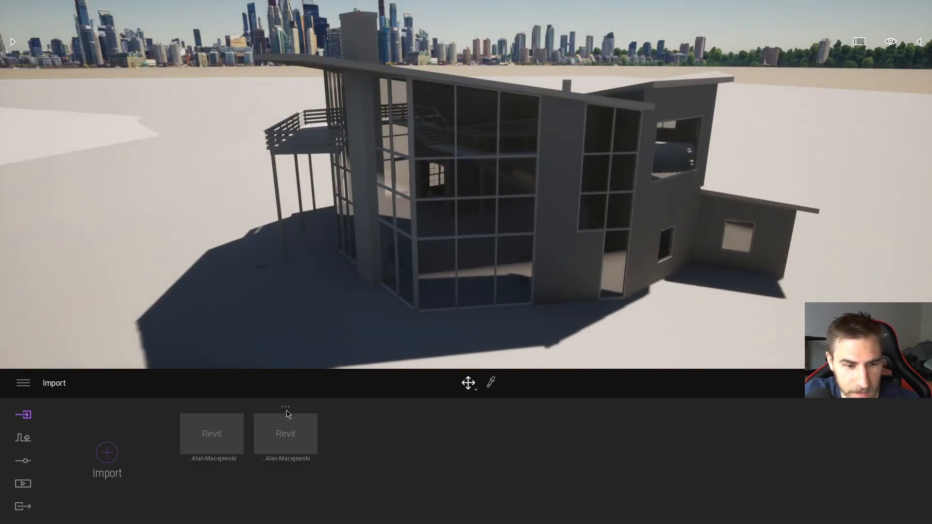
{"action": "left_click", "coordinate": [286, 410]}
{"action": "left_click", "coordinate": [377, 423]}
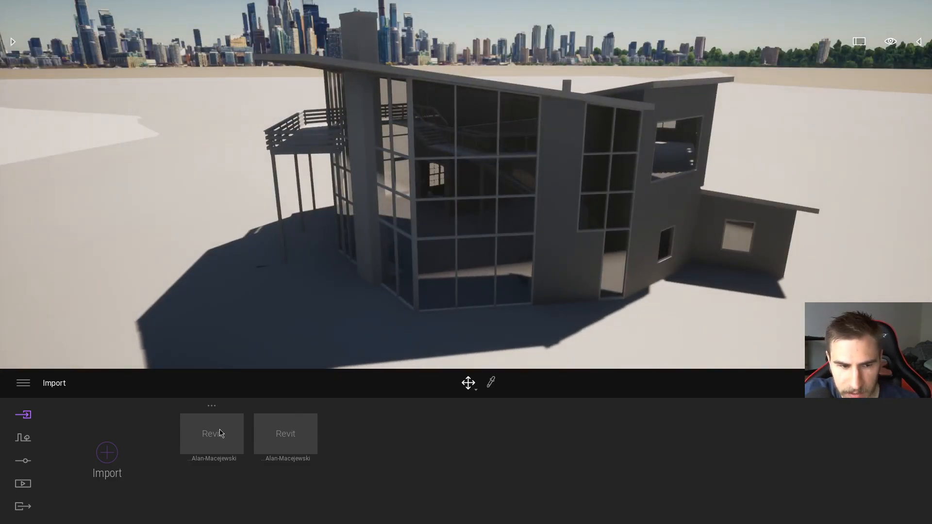
Step: Switch to Revit and set the main roof's Base Offset From Level to 15' 0", accepting the joined-elements warning
{"action": "key", "text": "alt+Tab"}
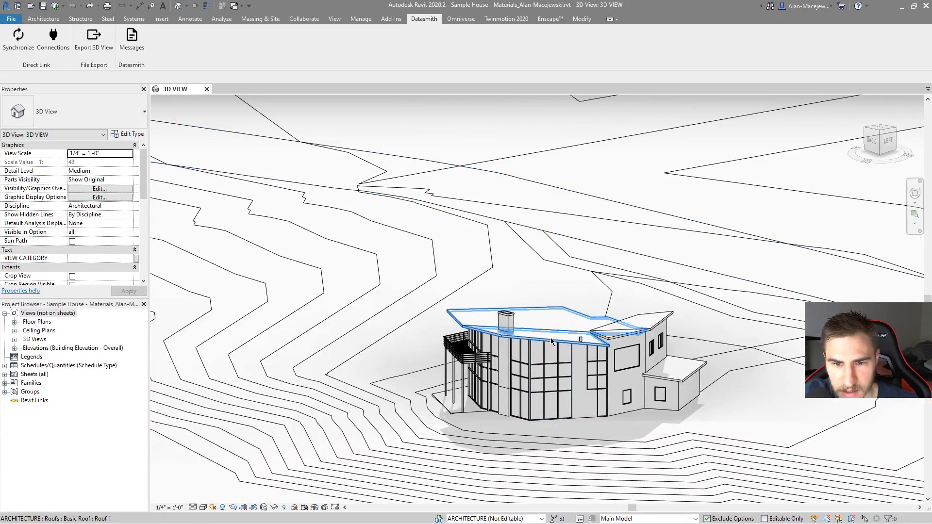
{"action": "left_click", "coordinate": [548, 340]}
{"action": "left_click", "coordinate": [90, 179]}
{"action": "type", "text": "216"}
{"action": "key", "text": "BackSpace"}
{"action": "type", "text": "15"}
{"action": "key", "text": "Return"}
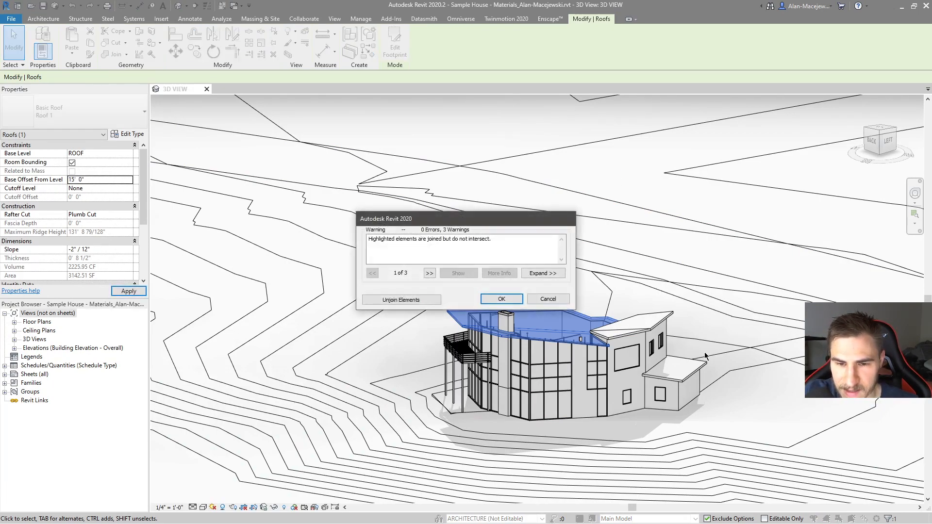
{"action": "left_click", "coordinate": [490, 299]}
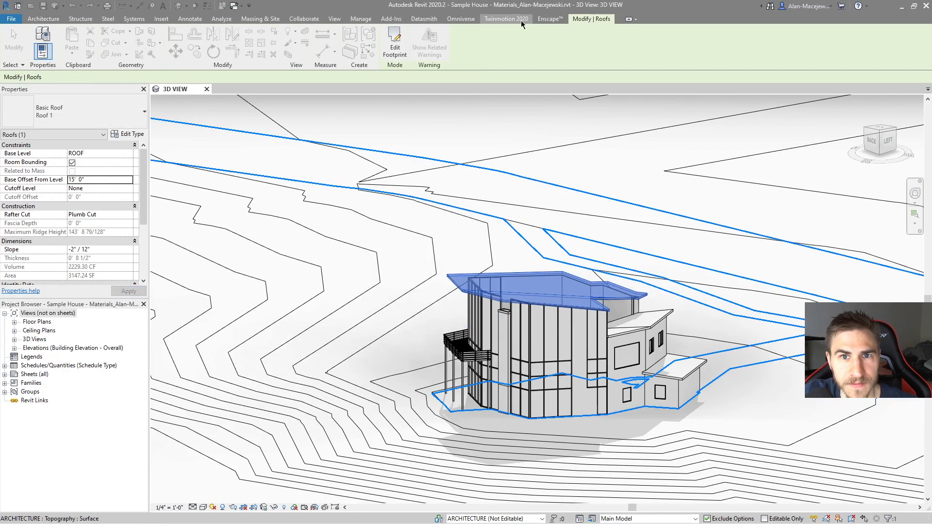
Step: Check the sources and destinations in the Datasmith Direct Link connection status and synchronize the model with the raised roof
{"action": "left_click", "coordinate": [424, 19]}
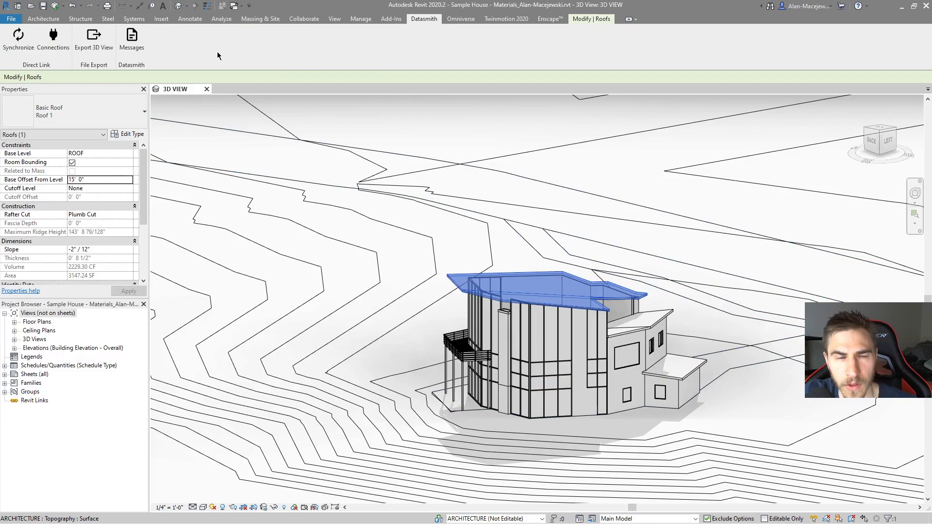
{"action": "left_click", "coordinate": [44, 47]}
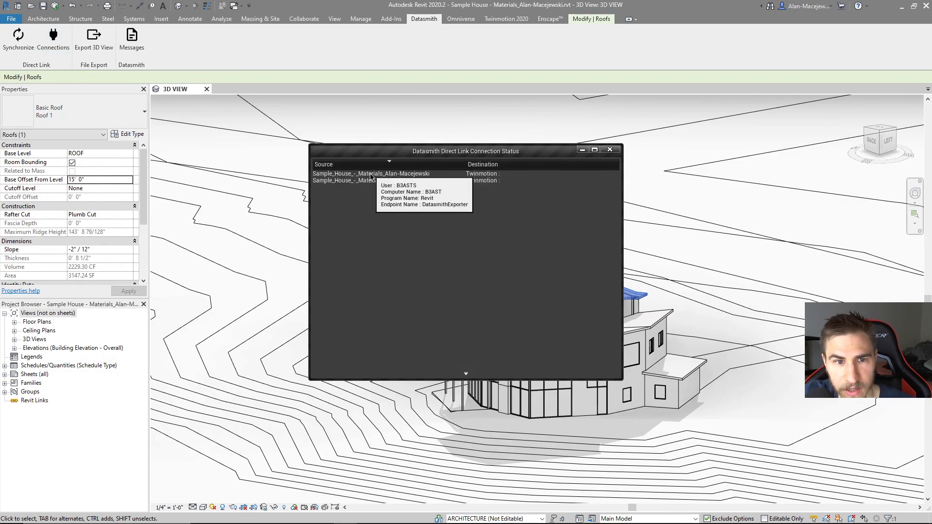
{"action": "mouse_move", "coordinate": [493, 181]}
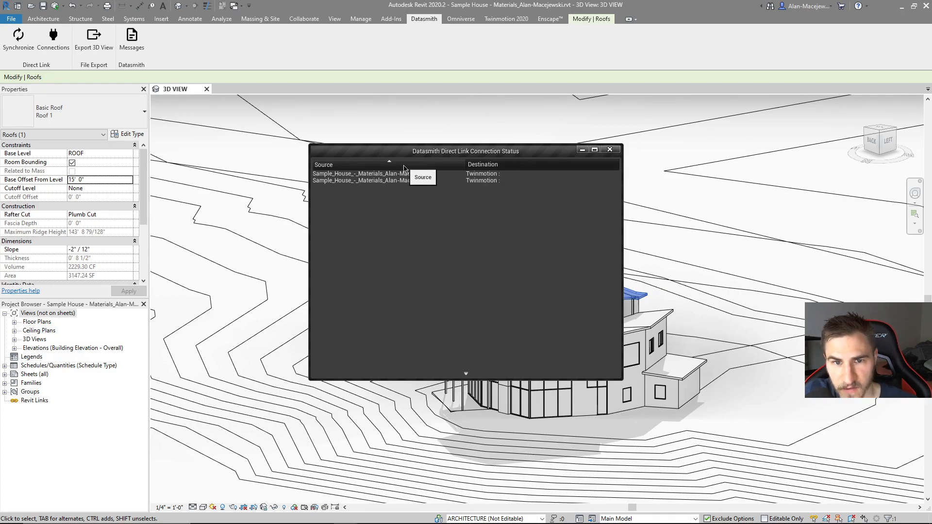
{"action": "left_click", "coordinate": [609, 150]}
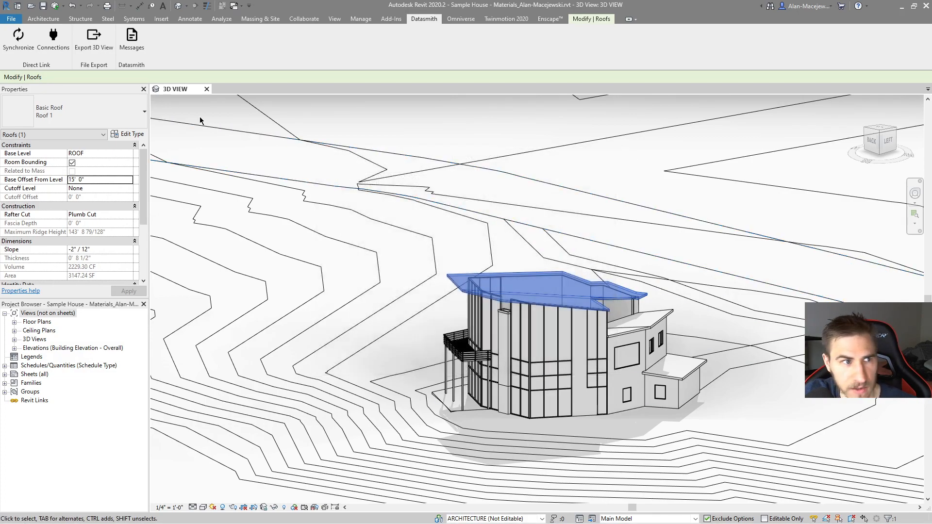
{"action": "left_click", "coordinate": [16, 49]}
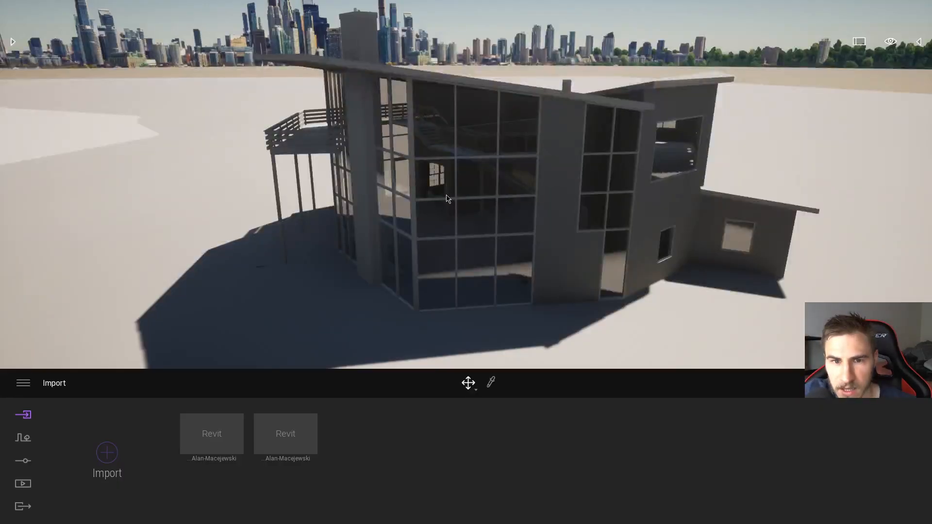
Step: Switch to Twinmotion, fold both Sample House groups in the scene graph, and select the second group
{"action": "left_click", "coordinate": [920, 43]}
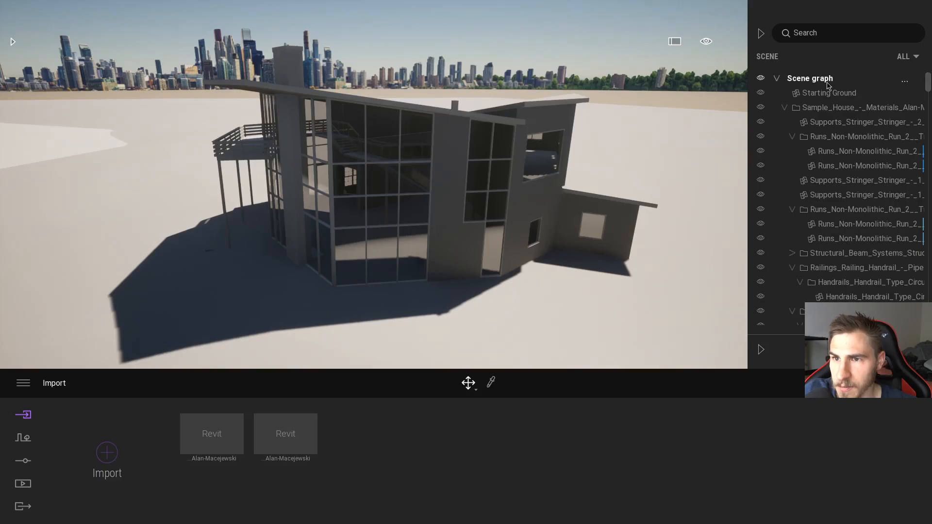
{"action": "left_click", "coordinate": [785, 123]}
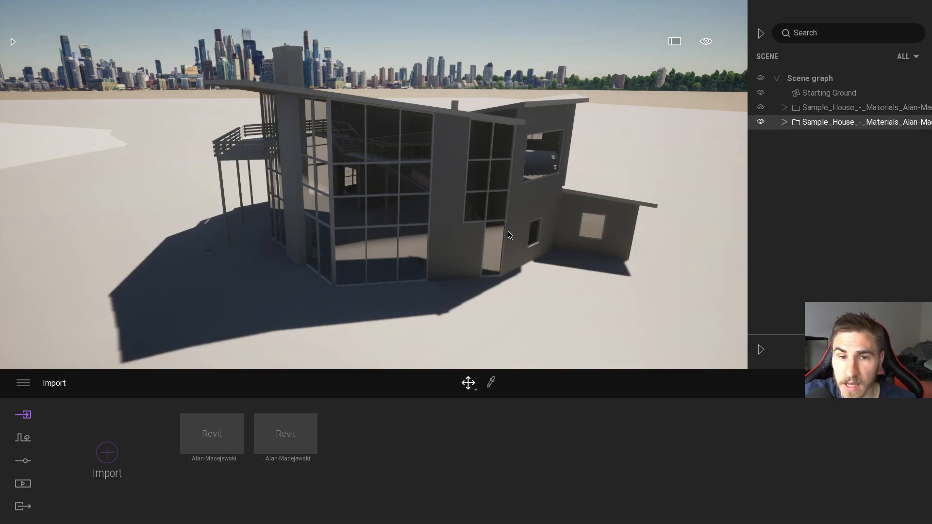
{"action": "left_click", "coordinate": [465, 244]}
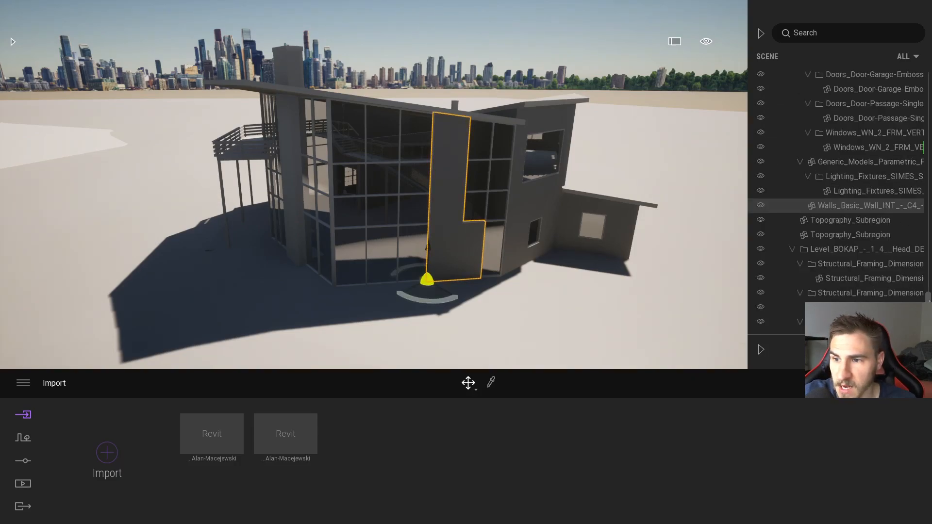
{"action": "scroll", "coordinate": [854, 194], "scroll_direction": "up", "scroll_amount": 15}
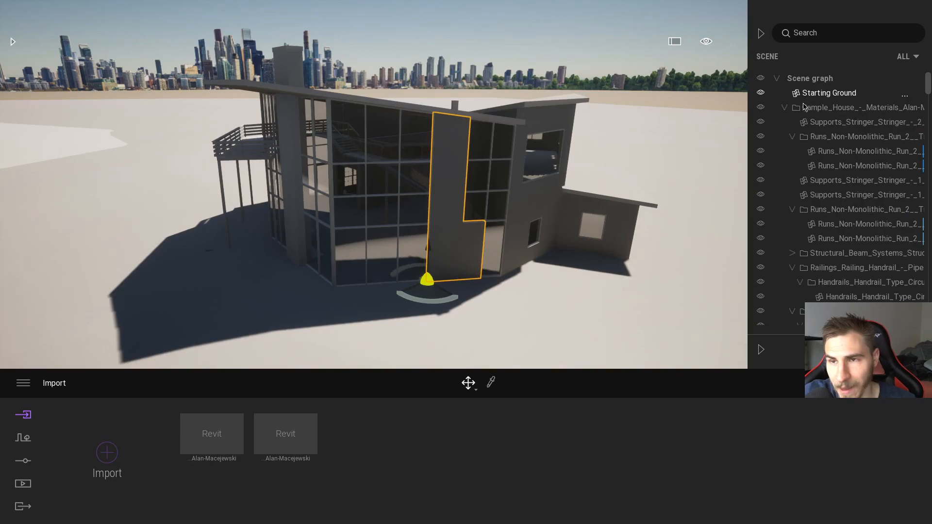
{"action": "left_click", "coordinate": [783, 109]}
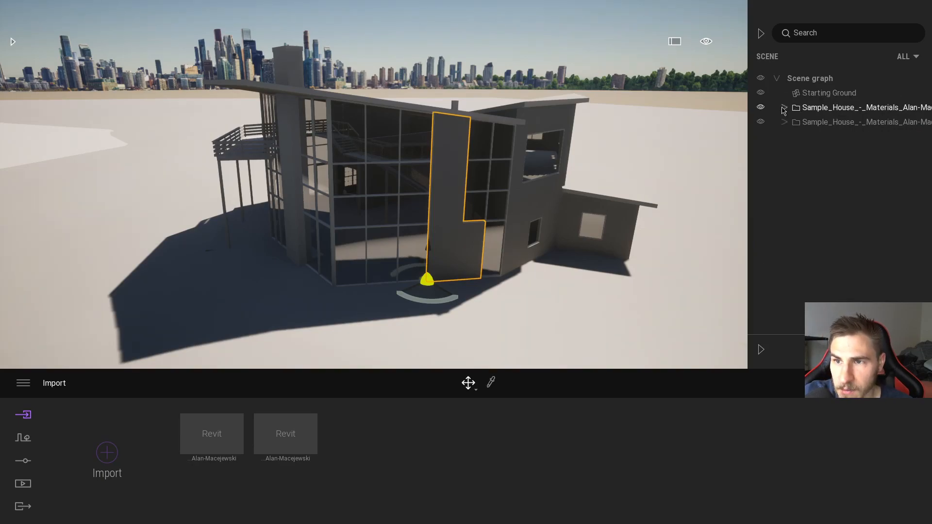
{"action": "left_click", "coordinate": [819, 123]}
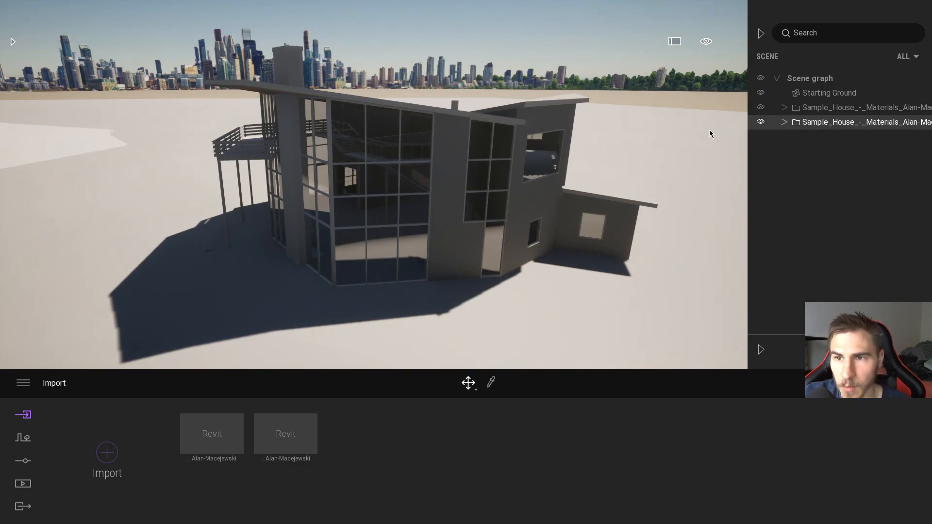
Step: Toggle the visibility of each Sample House group off and on to compare the two overlapping imports
{"action": "left_click", "coordinate": [760, 108]}
{"action": "left_click", "coordinate": [762, 121]}
{"action": "left_click", "coordinate": [762, 122]}
{"action": "left_click", "coordinate": [762, 122]}
{"action": "left_click", "coordinate": [763, 122]}
{"action": "left_click", "coordinate": [763, 121]}
{"action": "left_click", "coordinate": [762, 110]}
{"action": "left_click", "coordinate": [761, 122]}
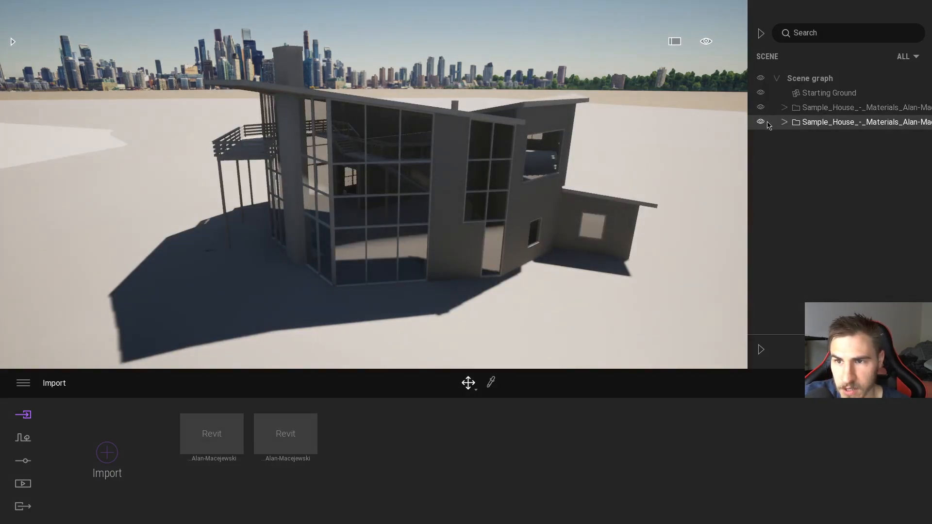
Step: Focus on the second Sample House group and set the navigation speed to Plane speed 4 to fly back to the house
{"action": "double_click", "coordinate": [816, 123]}
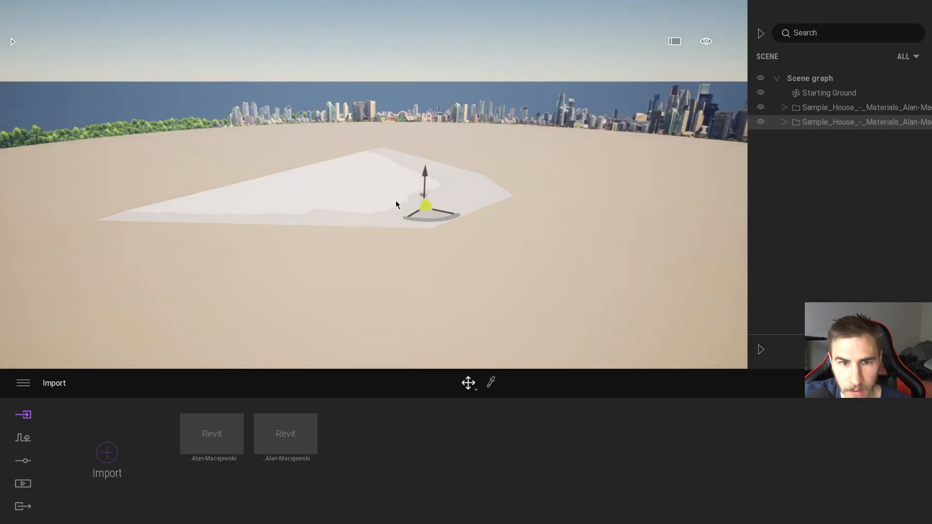
{"action": "right_click_drag", "start_coordinate": [395, 200], "coordinate": [438, 187]}
{"action": "key", "text": "w"}
{"action": "left_click", "coordinate": [706, 42]}
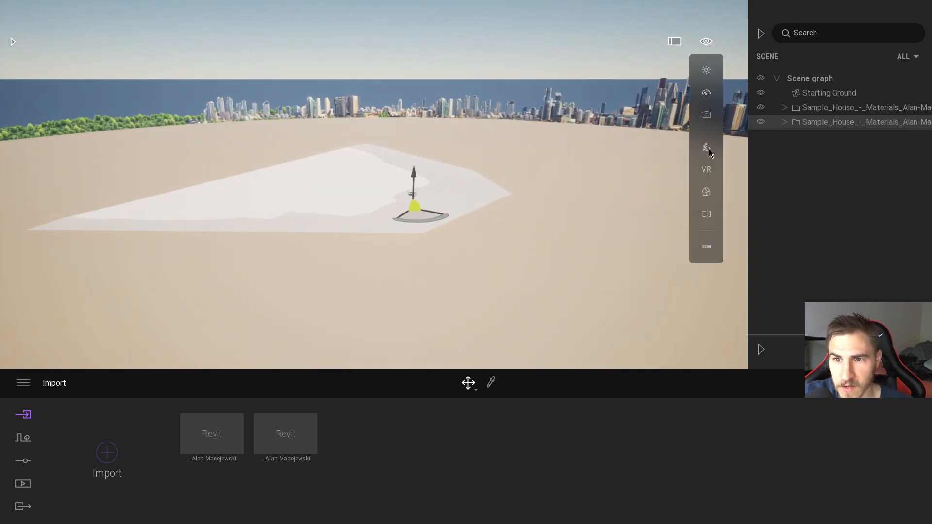
{"action": "left_click", "coordinate": [707, 93]}
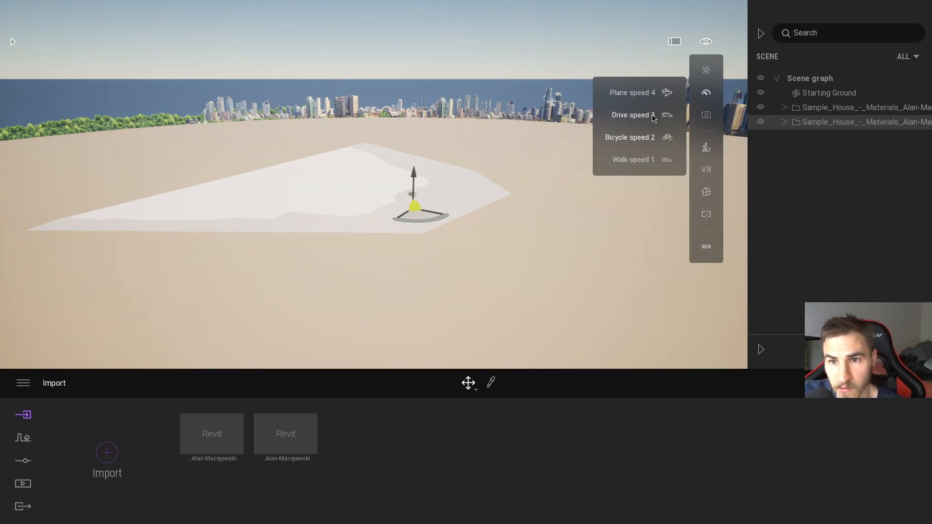
{"action": "left_click", "coordinate": [665, 92]}
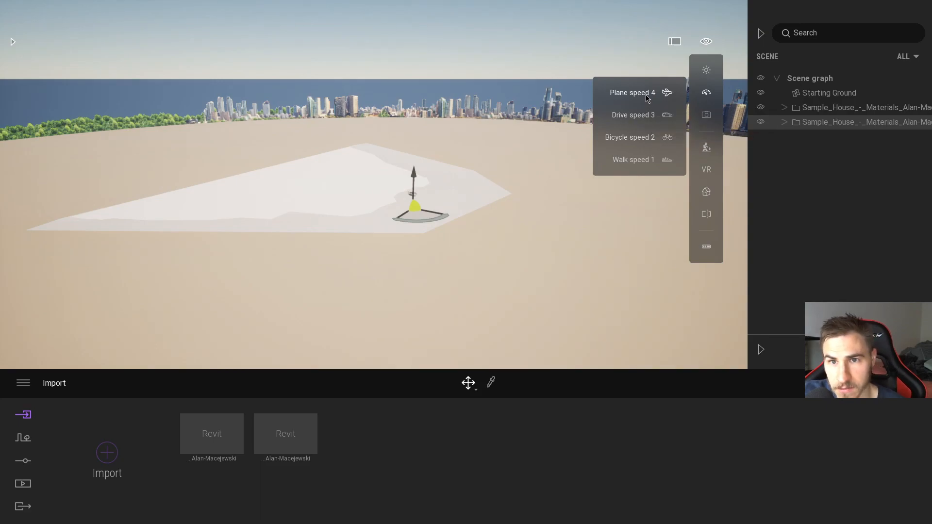
{"action": "key", "text": "w"}
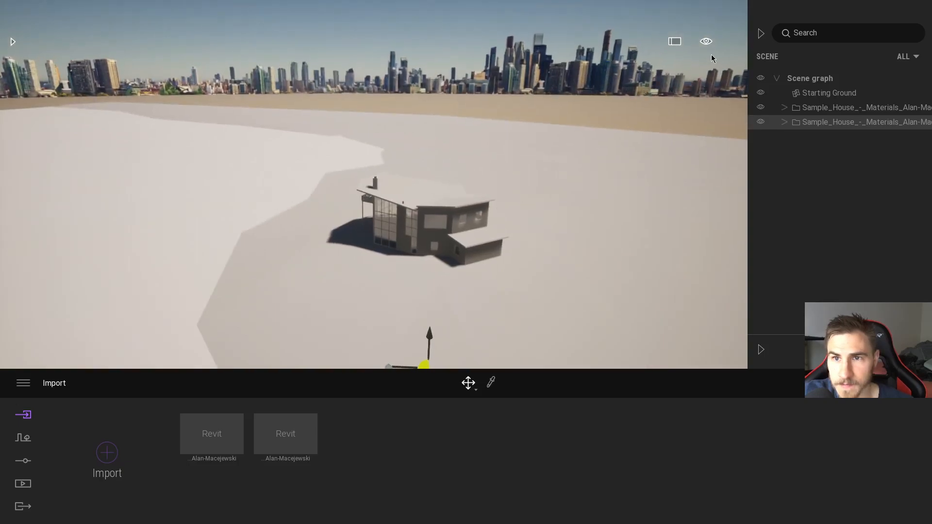
Step: Set the navigation speed to Drive speed 3 and move the second Sample House import beside the first one
{"action": "left_click", "coordinate": [706, 43]}
{"action": "mouse_move", "coordinate": [711, 94]}
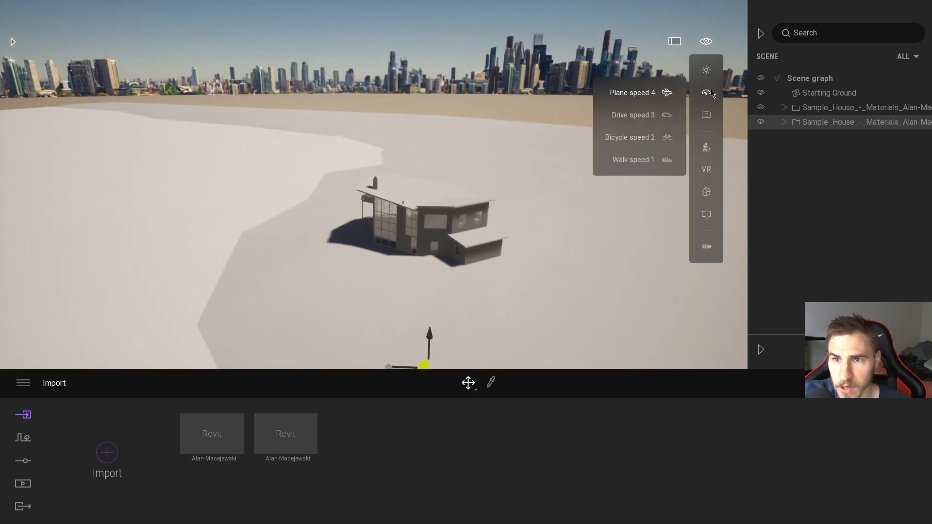
{"action": "left_click", "coordinate": [645, 118]}
{"action": "key", "text": "w"}
{"action": "right_click_drag", "start_coordinate": [506, 265], "coordinate": [543, 281]}
{"action": "key", "text": "w"}
{"action": "right_click_drag", "start_coordinate": [587, 169], "coordinate": [498, 233]}
{"action": "key", "text": "w"}
{"action": "key", "text": "s"}
{"action": "left_click_drag", "start_coordinate": [463, 289], "coordinate": [411, 261]}
{"action": "right_click_drag", "start_coordinate": [411, 262], "coordinate": [461, 264]}
{"action": "key", "text": "w"}
{"action": "key", "text": "a"}
{"action": "mouse_move", "coordinate": [368, 265]}
{"action": "right_mouse_down"}
{"action": "mouse_move", "coordinate": [486, 267]}
{"action": "mouse_move", "coordinate": [369, 267]}
{"action": "right_mouse_up"}
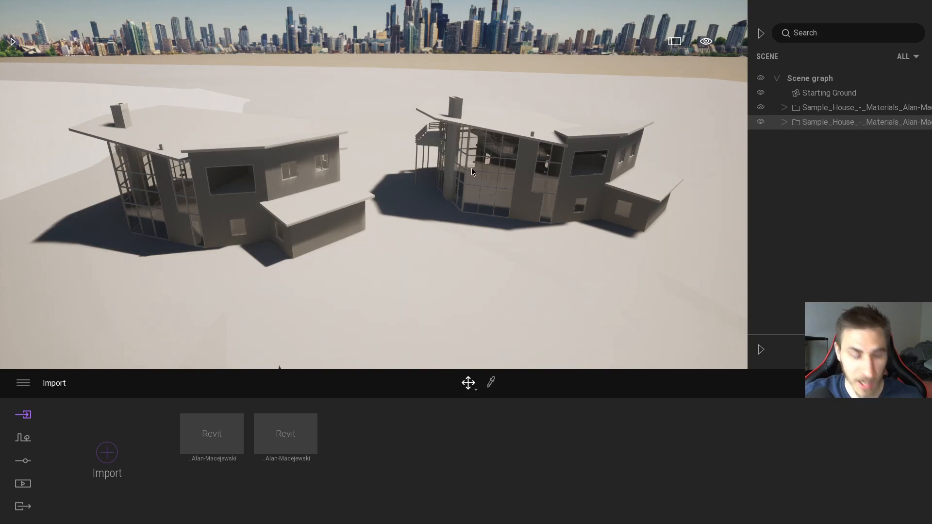
Step: Toggle each Sample House group's visibility to identify which separated house belongs to it, and switch back to Revit
{"action": "left_click", "coordinate": [761, 107]}
{"action": "left_click", "coordinate": [760, 107]}
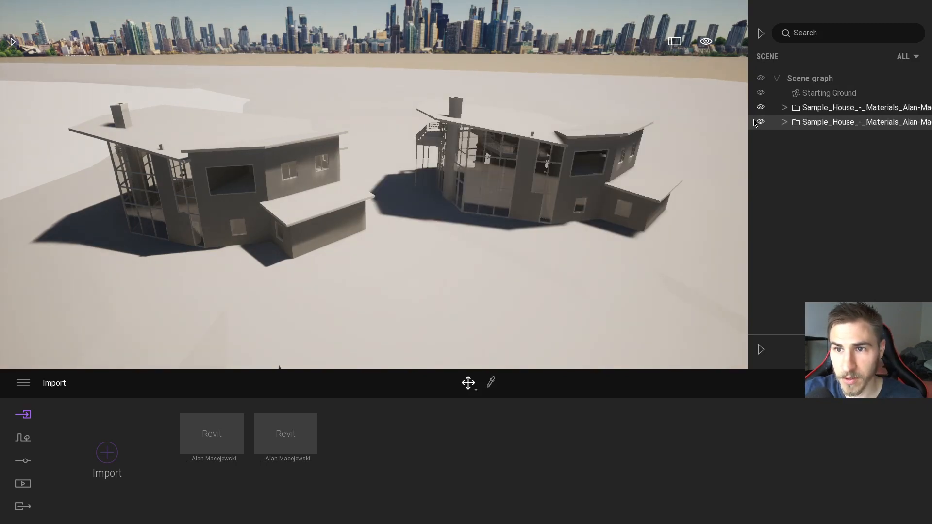
{"action": "left_click", "coordinate": [761, 121]}
{"action": "left_click", "coordinate": [761, 123]}
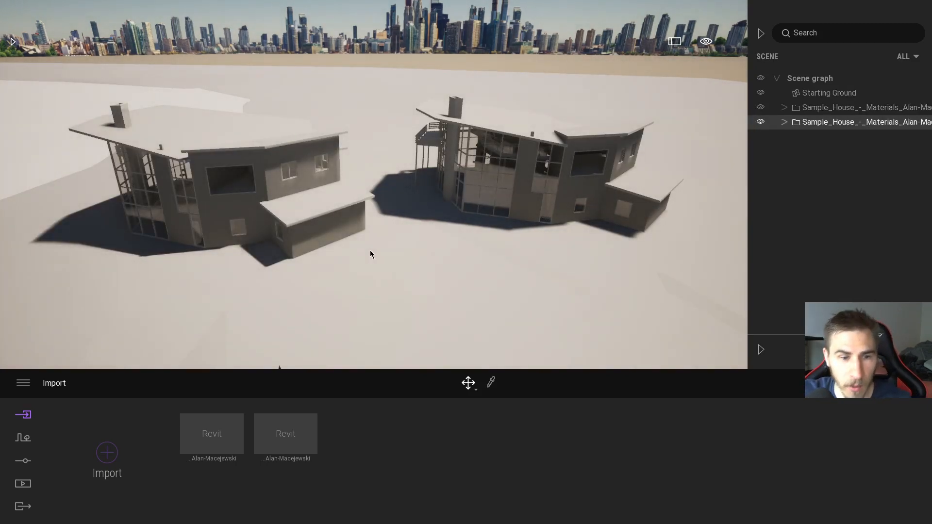
{"action": "key", "text": "alt+Tab"}
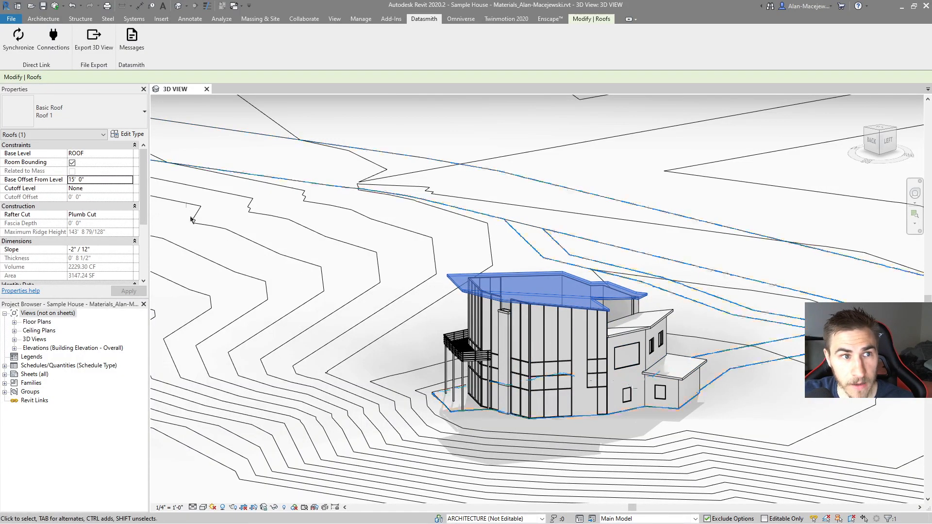
Step: Switch to Twinmotion and examine both houses from several sides to compare how the two imports follow the Revit roof change
{"action": "key", "text": "alt+Tab"}
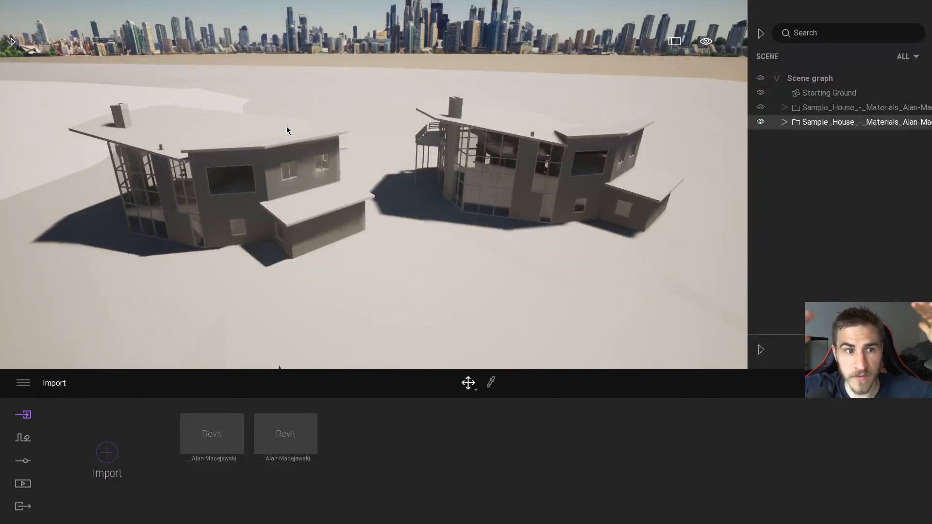
{"action": "key", "text": "alt+Tab"}
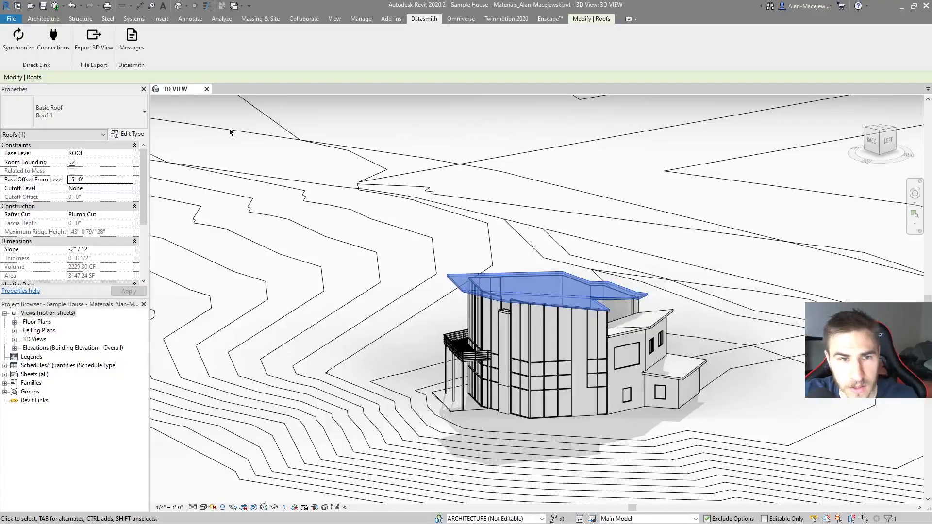
{"action": "key", "text": "alt+Tab"}
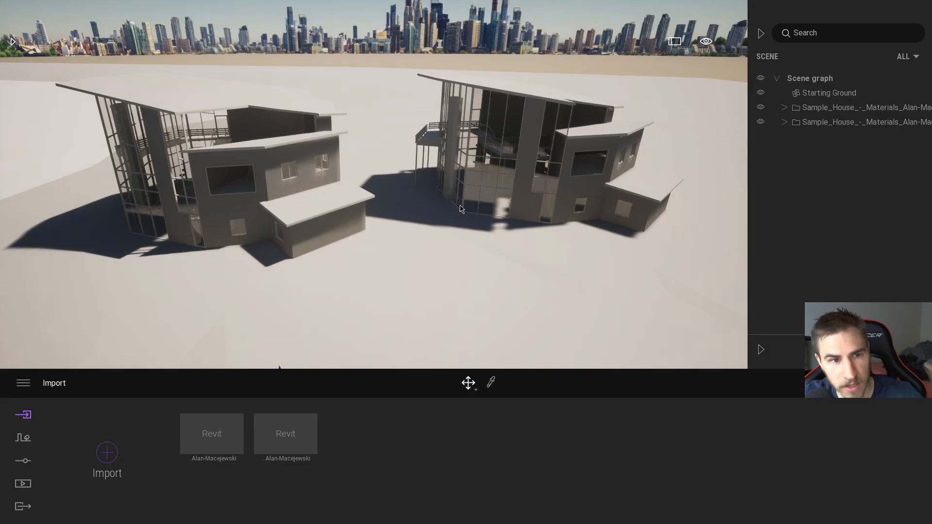
{"action": "mouse_move", "coordinate": [411, 226]}
{"action": "right_mouse_down"}
{"action": "mouse_move", "coordinate": [384, 213]}
{"action": "mouse_move", "coordinate": [411, 227]}
{"action": "right_mouse_up"}
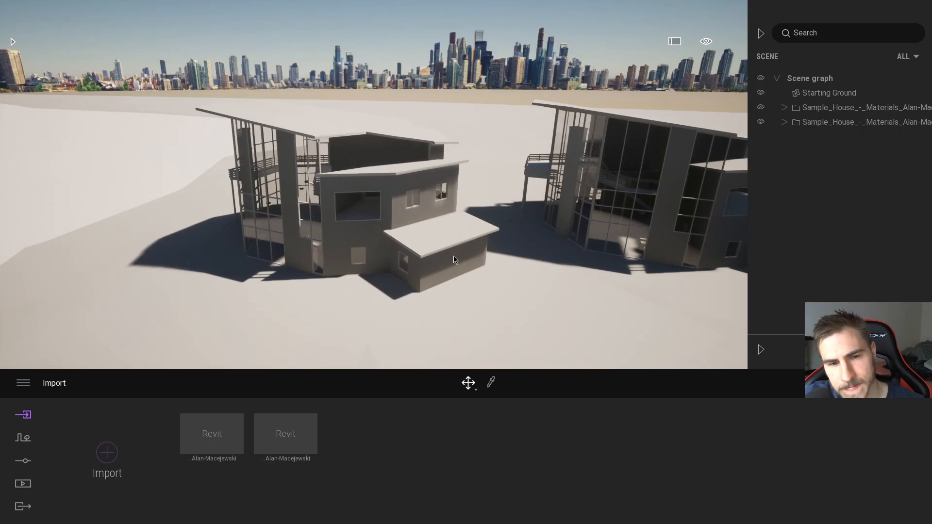
{"action": "mouse_move", "coordinate": [451, 298]}
{"action": "right_mouse_down"}
{"action": "mouse_move", "coordinate": [471, 294]}
{"action": "mouse_move", "coordinate": [451, 297]}
{"action": "right_mouse_up"}
{"action": "right_click_drag", "start_coordinate": [337, 318], "coordinate": [410, 328]}
{"action": "key", "text": "a"}
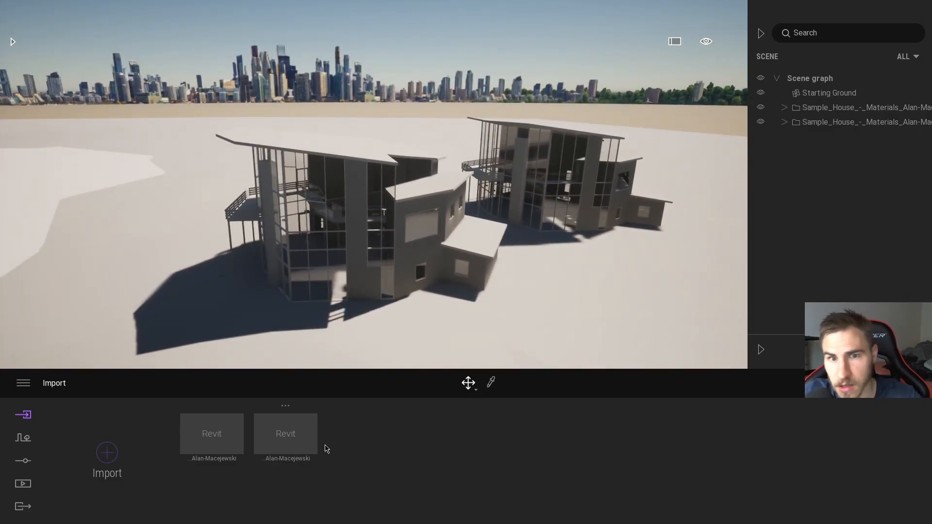
Step: Switch to Revit, deselect the roof and hide every model category except Walls in the 3D view's Visibility/Graphic Overrides
{"action": "key", "text": "alt+Tab"}
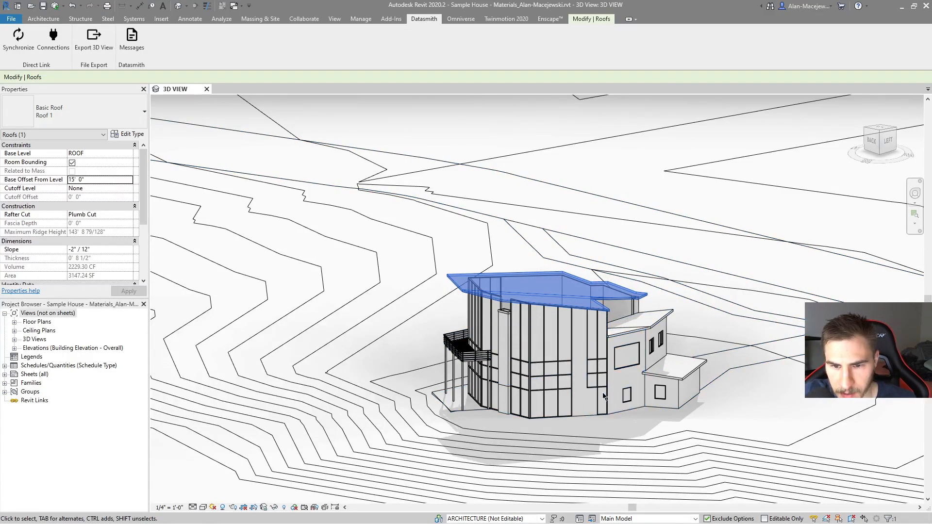
{"action": "key", "text": "Escape"}
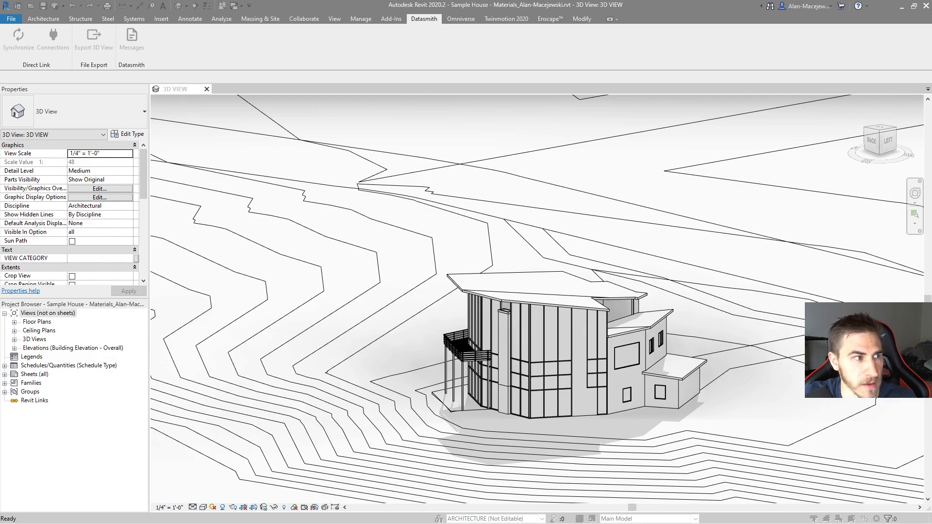
{"action": "key", "text": "v"}
{"action": "key", "text": "v"}
{"action": "left_click", "coordinate": [330, 281]}
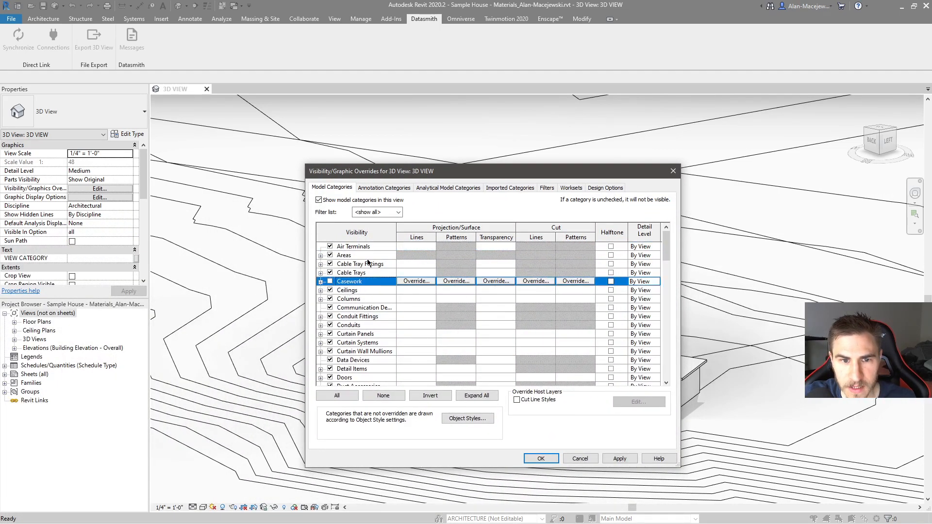
{"action": "left_click", "coordinate": [339, 248]}
{"action": "left_click_drag", "start_coordinate": [666, 245], "coordinate": [665, 364]}
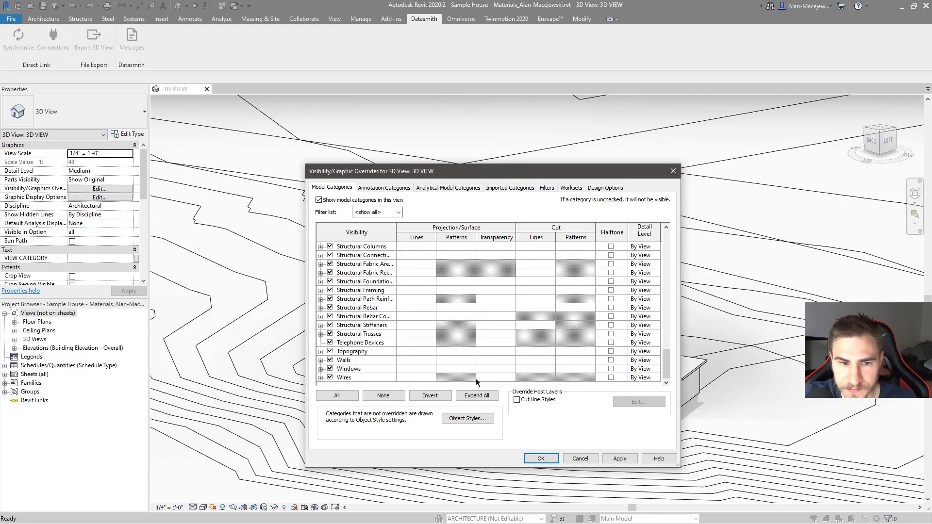
{"action": "left_click", "coordinate": [351, 381], "text": "shift"}
{"action": "left_click", "coordinate": [330, 377]}
{"action": "left_click", "coordinate": [353, 362]}
{"action": "scroll", "coordinate": [344, 311], "scroll_direction": "up", "scroll_amount": 4}
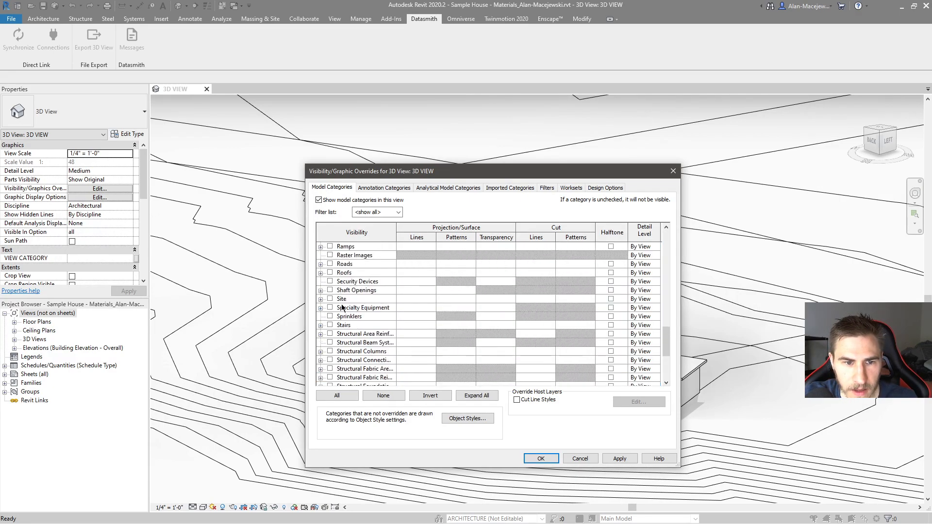
{"action": "scroll", "coordinate": [373, 317], "scroll_direction": "down", "scroll_amount": 4}
{"action": "scroll", "coordinate": [375, 318], "scroll_direction": "down", "scroll_amount": 1}
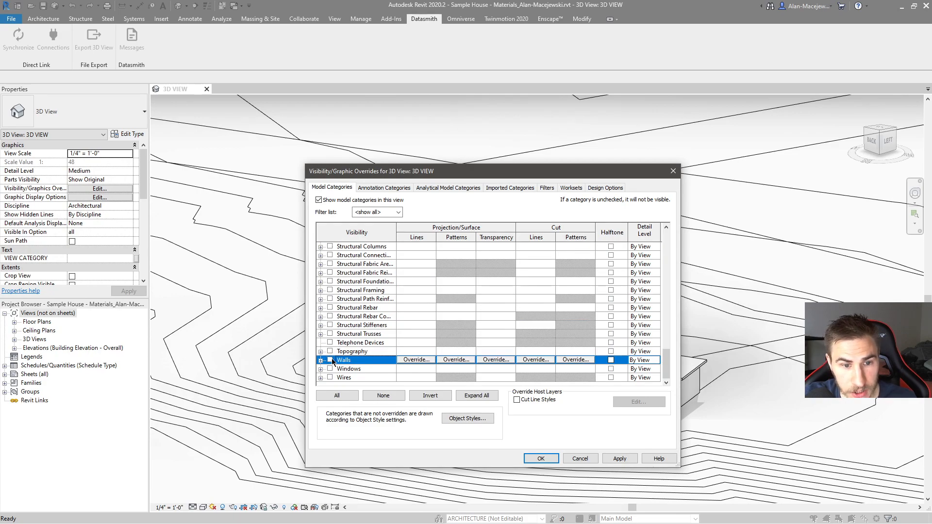
{"action": "left_click", "coordinate": [541, 458]}
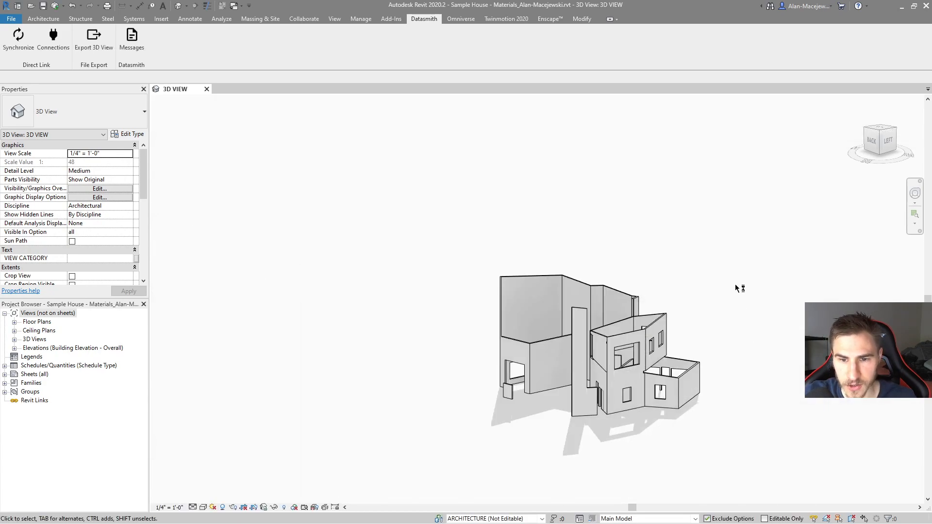
Step: Synchronize the walls-only 3D view through Datasmith Direct Link and check the two imports in Twinmotion
{"action": "middle_click_drag", "start_coordinate": [710, 350], "coordinate": [651, 388], "text": "shift"}
{"action": "middle_click_drag", "start_coordinate": [771, 319], "coordinate": [626, 316]}
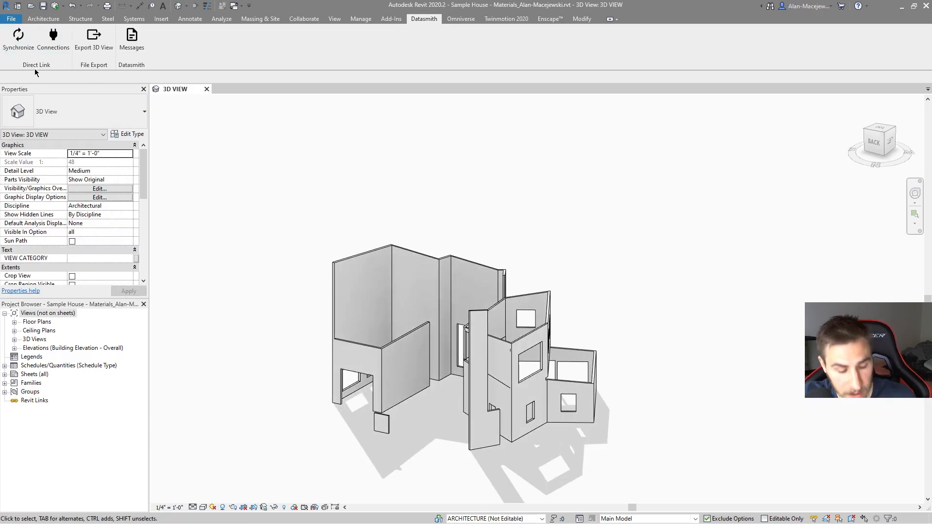
{"action": "left_click", "coordinate": [18, 39]}
{"action": "key", "text": "alt+Tab"}
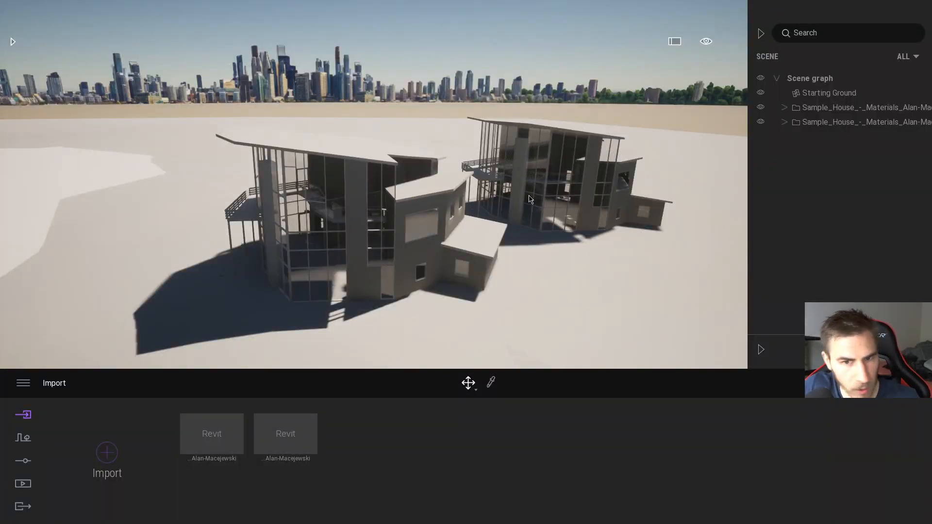
{"action": "key", "text": "alt+Tab"}
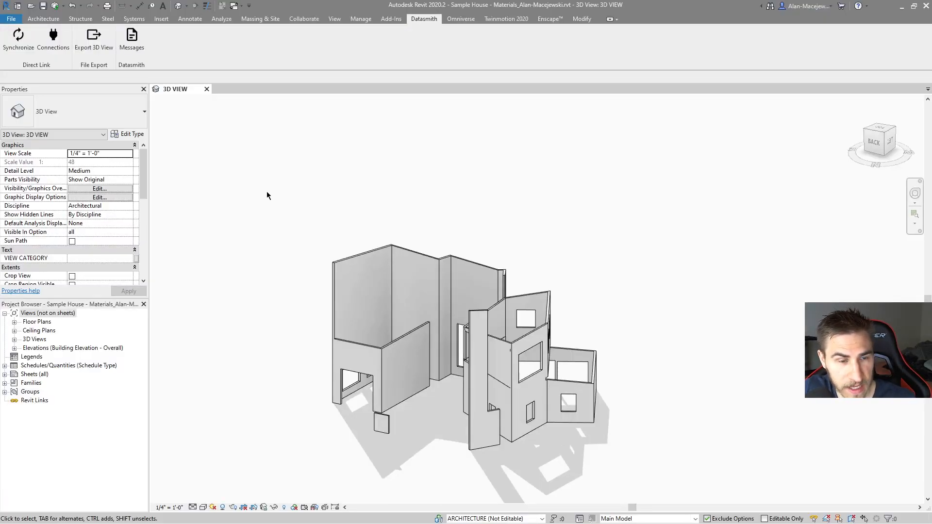
Step: Switch to Twinmotion and import the Revit Direct Link source a third time with Collapse set to Keep hierarchy
{"action": "key", "text": "alt+Tab"}
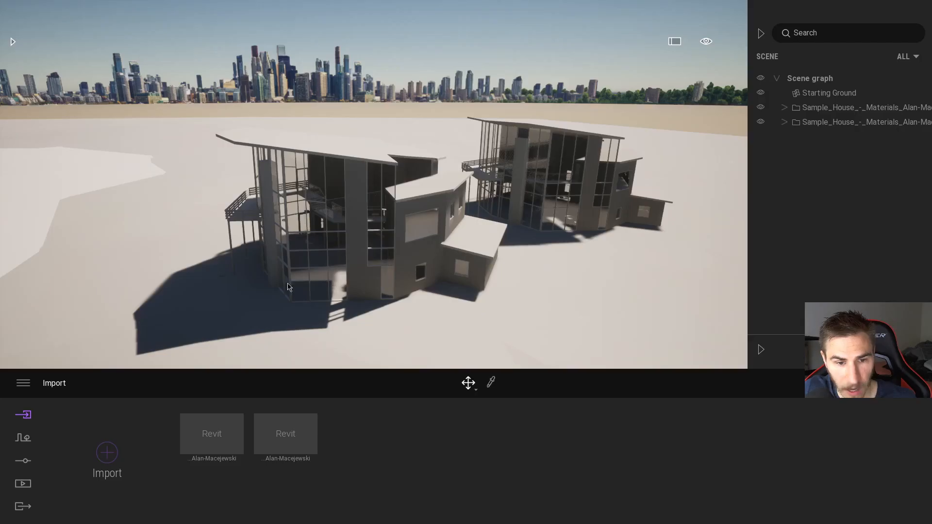
{"action": "left_click", "coordinate": [106, 452]}
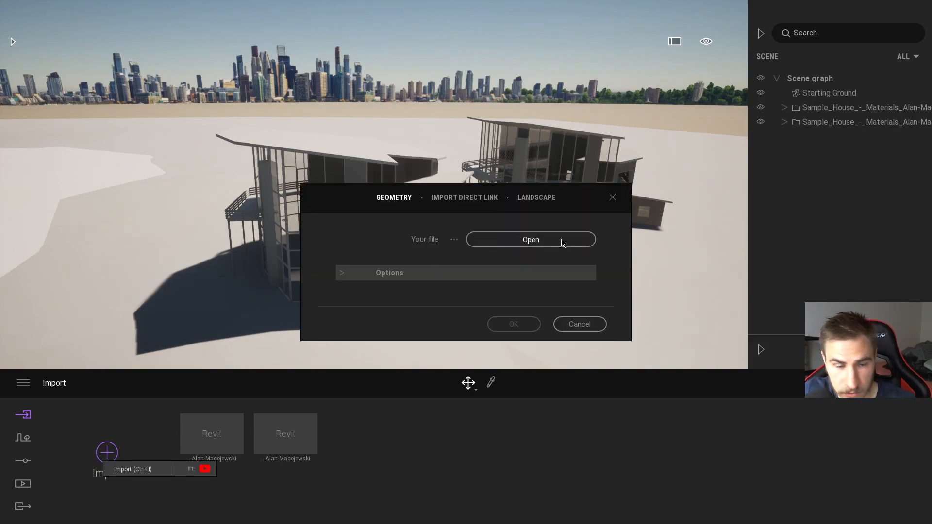
{"action": "left_click", "coordinate": [351, 274]}
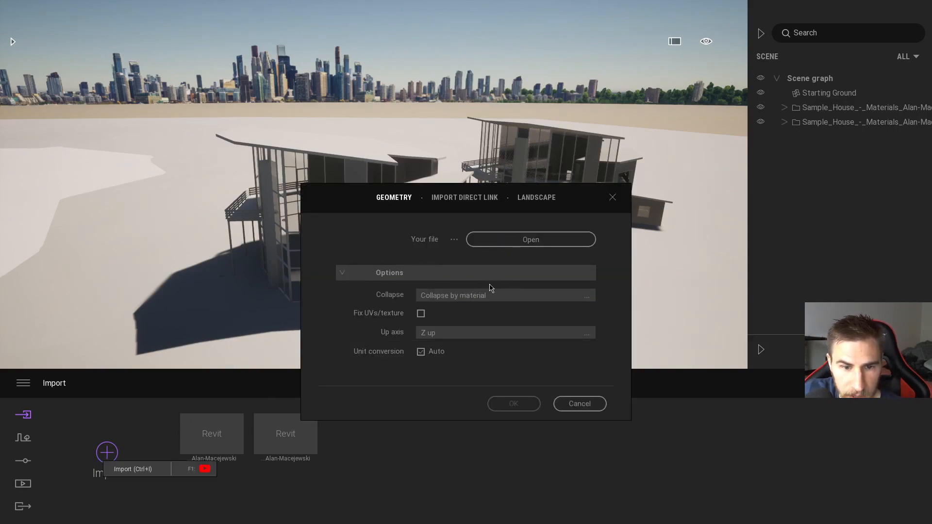
{"action": "left_click", "coordinate": [465, 197]}
{"action": "left_click", "coordinate": [494, 273]}
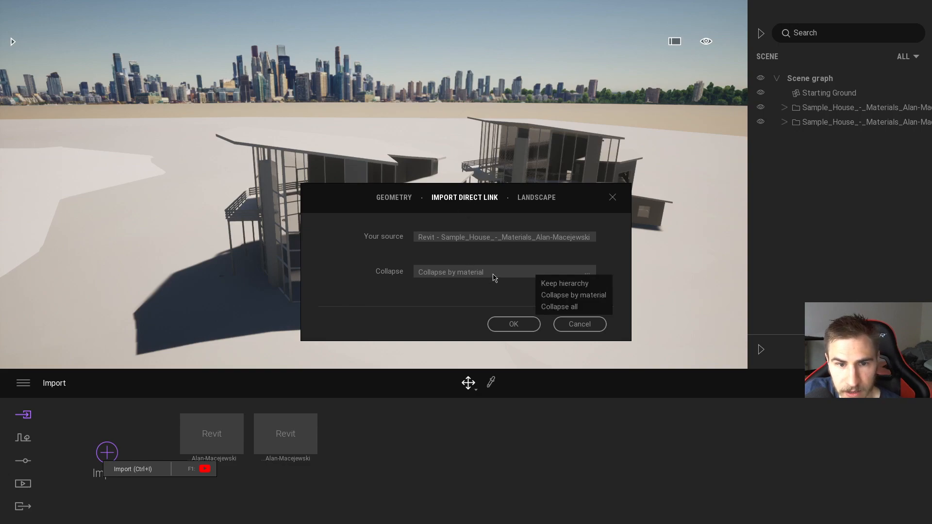
{"action": "left_click", "coordinate": [566, 283]}
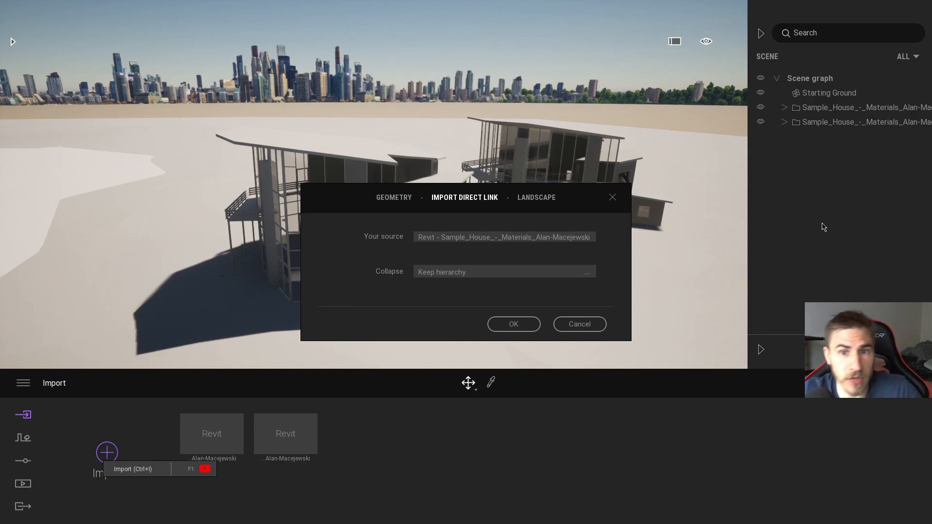
{"action": "key", "text": "alt+Tab"}
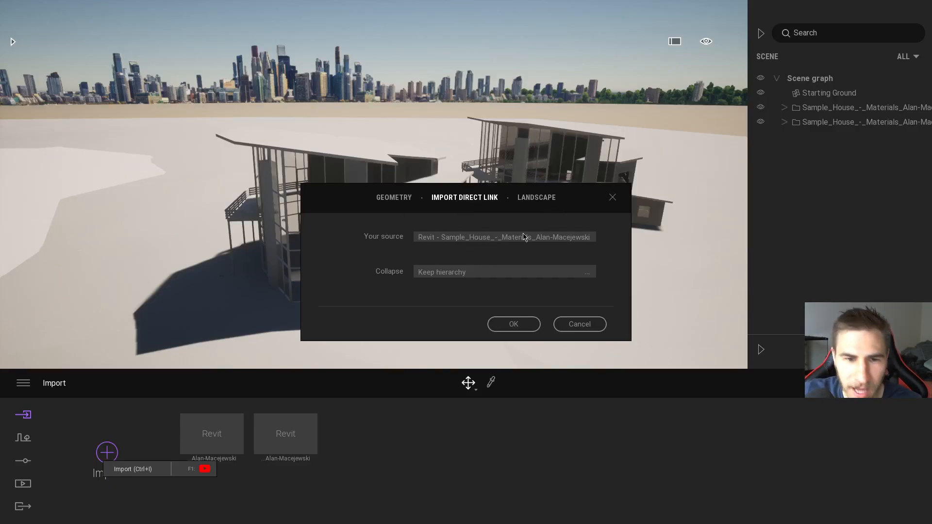
{"action": "left_click", "coordinate": [513, 324]}
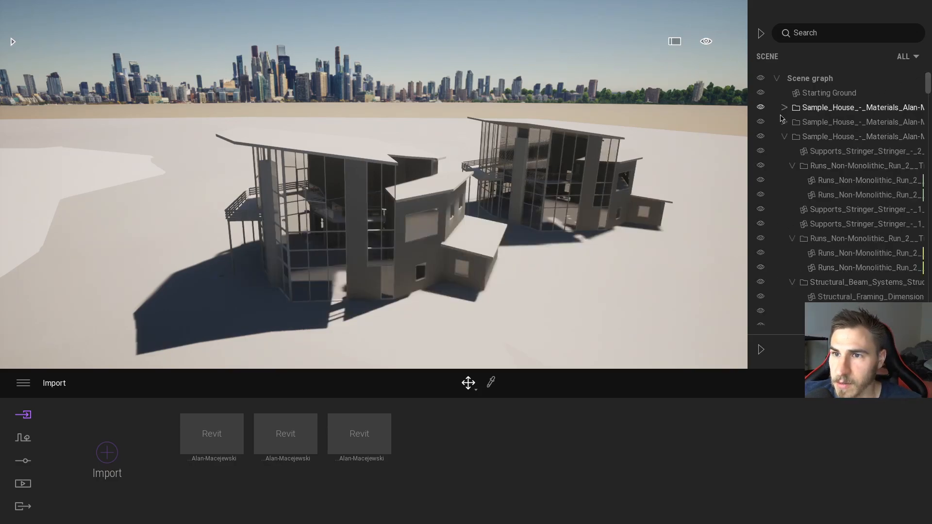
Step: Collapse the third Sample House group and move its house away from the others, hiding the other two imports while placing it
{"action": "left_click", "coordinate": [784, 136]}
{"action": "left_click", "coordinate": [824, 137]}
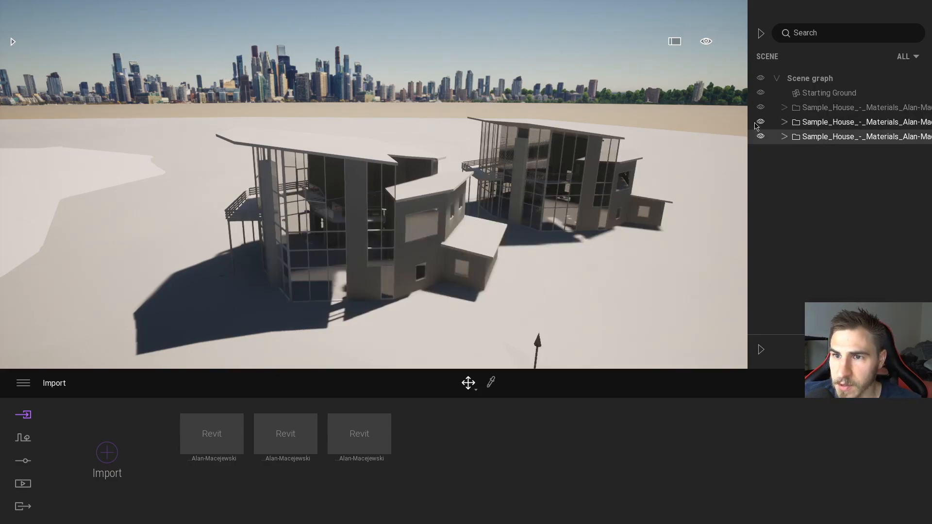
{"action": "left_click", "coordinate": [760, 122]}
{"action": "left_click", "coordinate": [761, 108]}
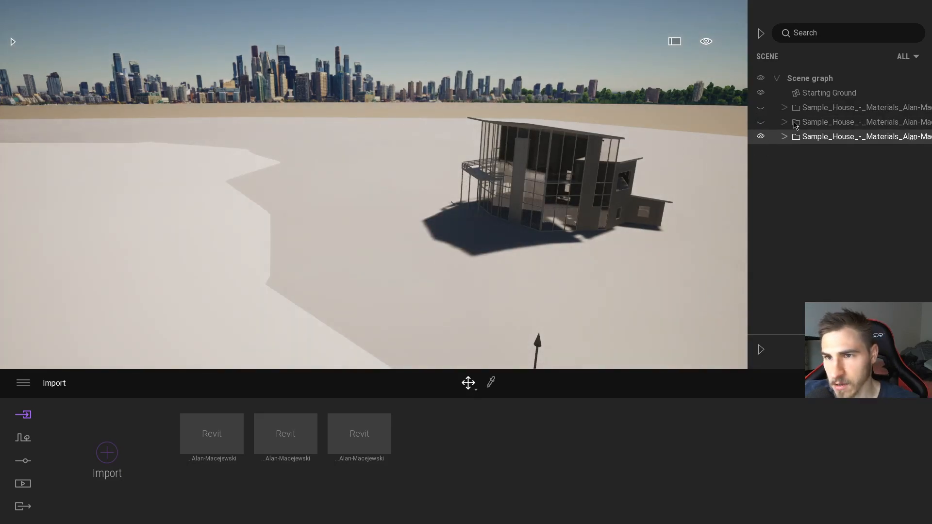
{"action": "left_click_drag", "start_coordinate": [537, 361], "coordinate": [606, 373]}
{"action": "left_click", "coordinate": [761, 122]}
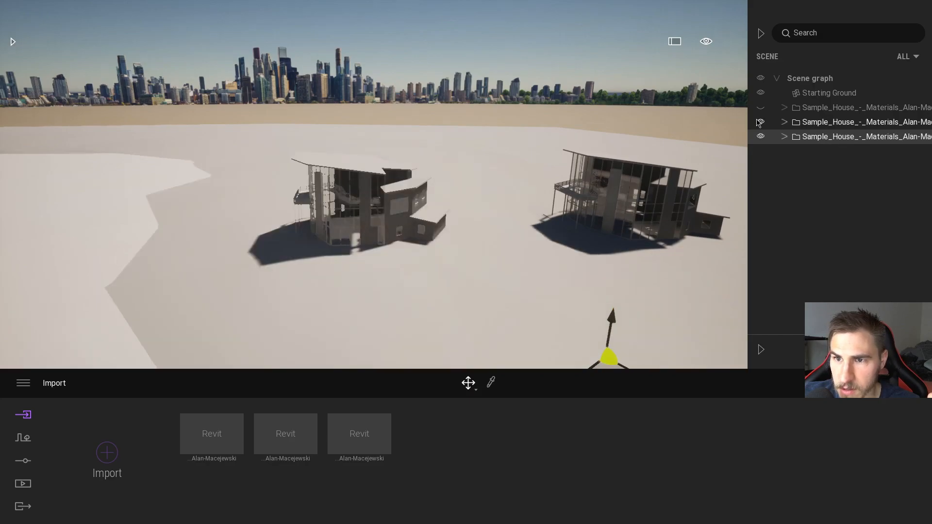
{"action": "left_click", "coordinate": [760, 107]}
{"action": "mouse_move", "coordinate": [526, 251]}
{"action": "right_mouse_down"}
{"action": "mouse_move", "coordinate": [550, 255]}
{"action": "mouse_move", "coordinate": [527, 249]}
{"action": "right_mouse_up"}
{"action": "key", "text": "w"}
{"action": "key", "text": "alt+Tab"}
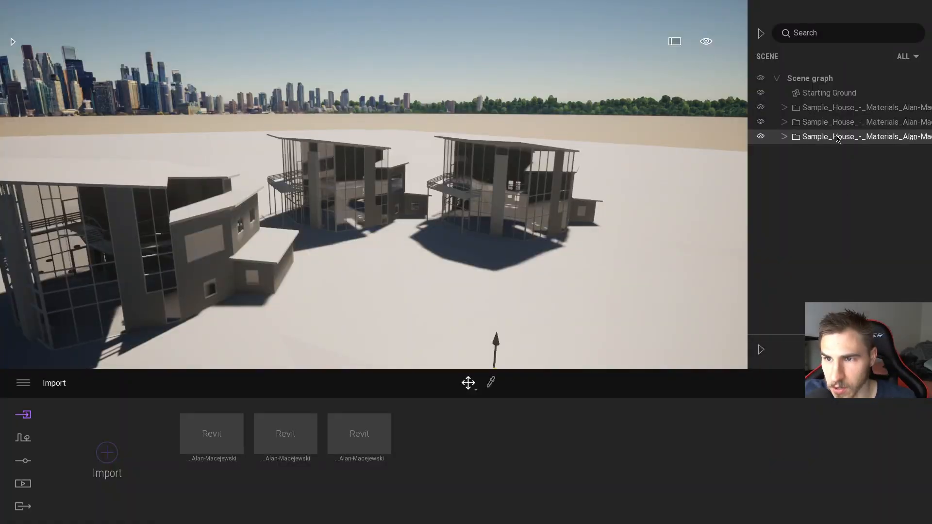
Step: Delete the third Revit import and its remaining Sample House group from the scene graph
{"action": "right_click", "coordinate": [364, 417]}
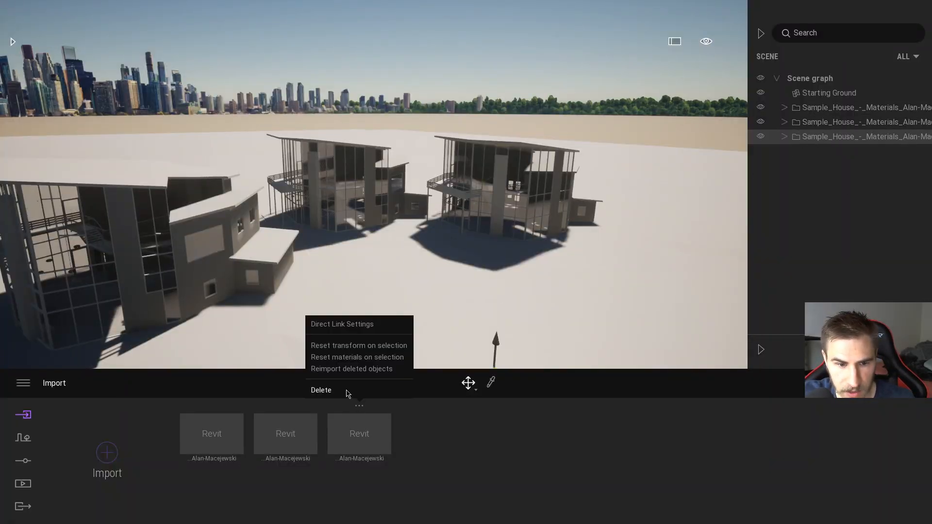
{"action": "left_click", "coordinate": [348, 390]}
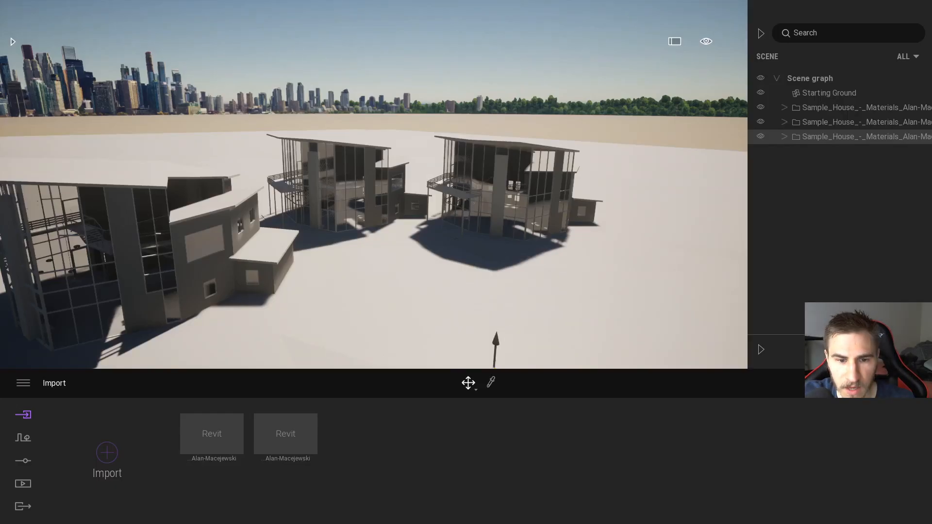
{"action": "left_click_drag", "start_coordinate": [495, 343], "coordinate": [653, 175]}
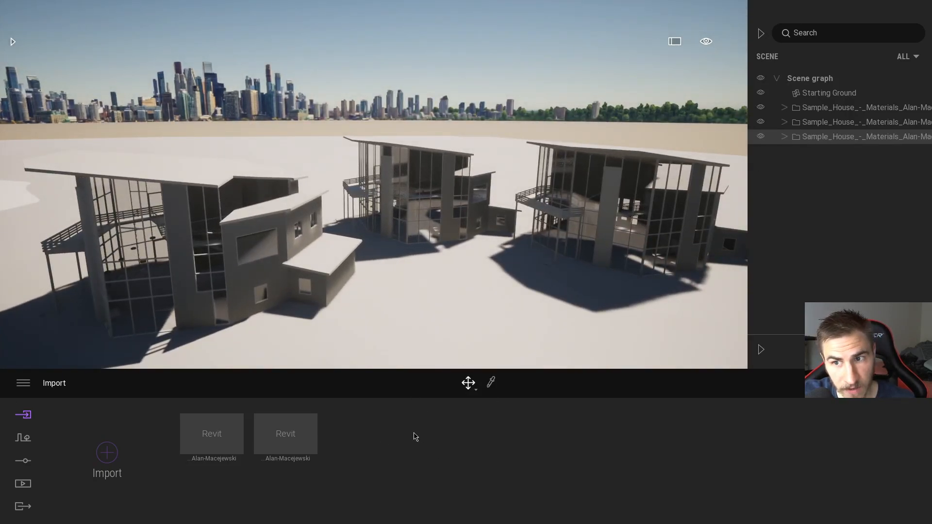
{"action": "left_click", "coordinate": [760, 137]}
{"action": "right_click", "coordinate": [826, 137]}
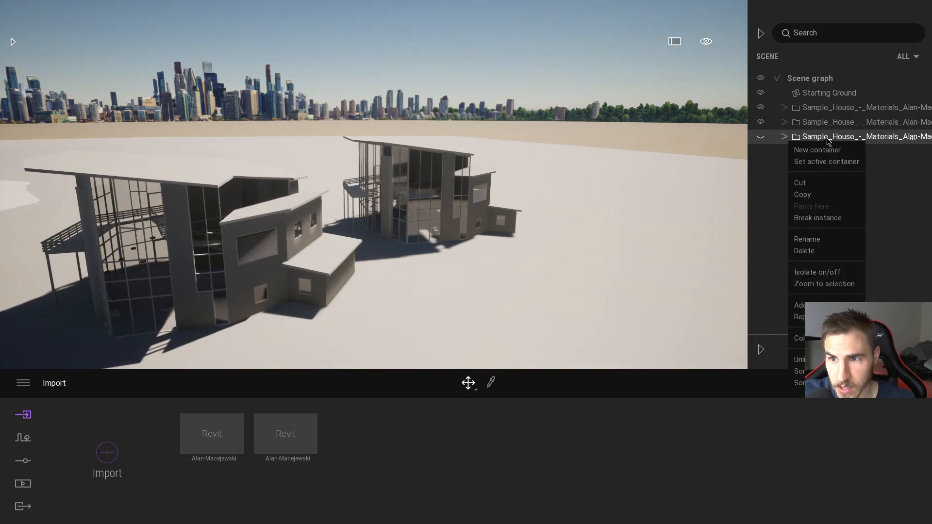
{"action": "left_click", "coordinate": [827, 252]}
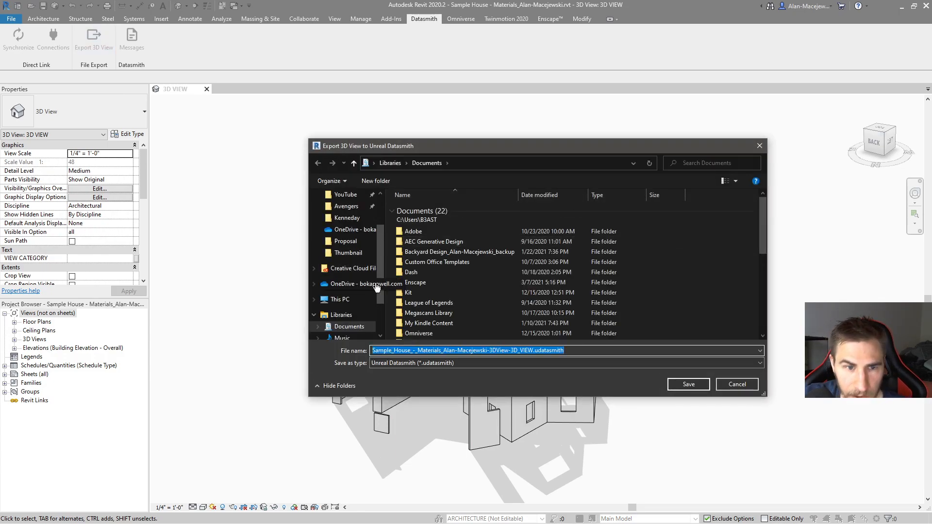
Step: In Revit, export the walls-only 3D view as an Unreal Datasmith file named Walls in YouTube > _3_Twinmotion Tutorials > 61_Datasmith Importer
{"action": "scroll", "coordinate": [373, 287], "scroll_direction": "up", "scroll_amount": 2}
{"action": "left_click", "coordinate": [346, 260]}
{"action": "left_click", "coordinate": [336, 249]}
{"action": "left_click", "coordinate": [422, 241]}
{"action": "double_click", "coordinate": [422, 240]}
{"action": "scroll", "coordinate": [432, 301], "scroll_direction": "down", "scroll_amount": 15}
{"action": "left_click", "coordinate": [434, 335]}
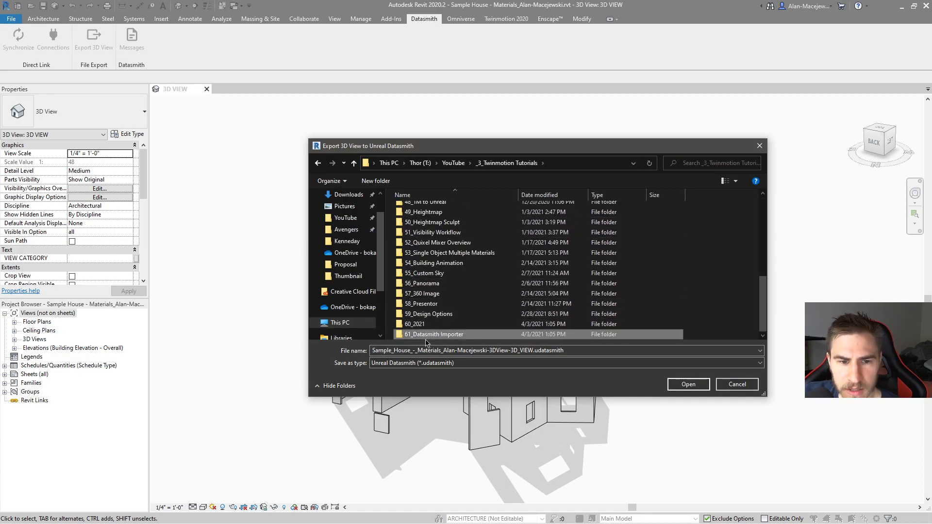
{"action": "double_click", "coordinate": [434, 338]}
{"action": "double_click", "coordinate": [571, 350]}
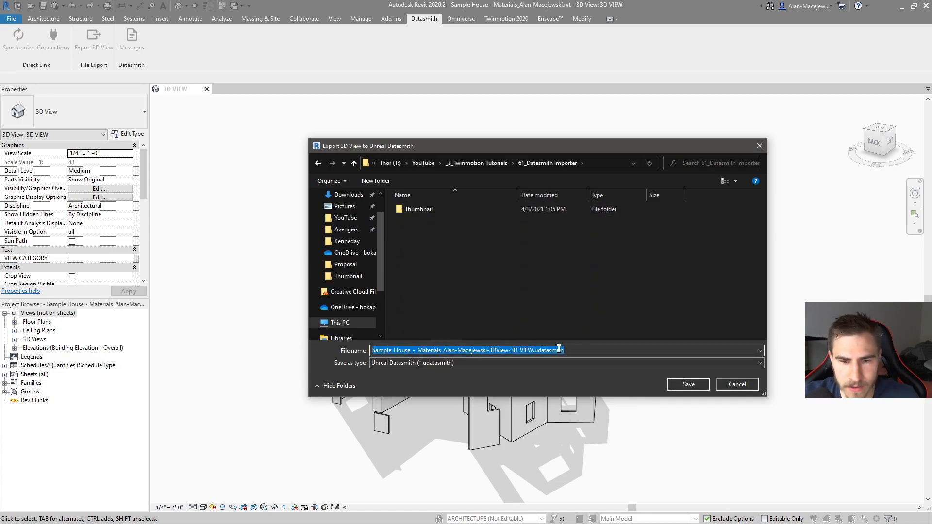
{"action": "type", "text": "Walls"}
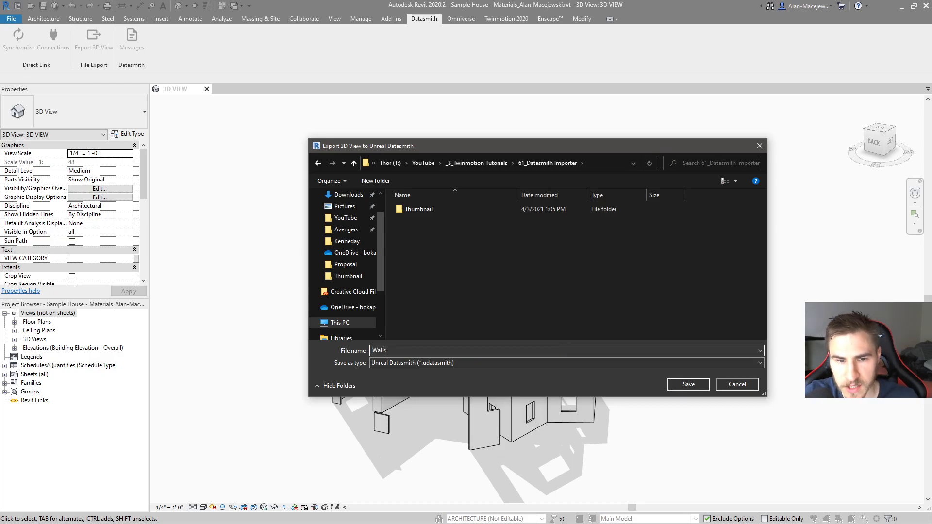
{"action": "left_click", "coordinate": [674, 388]}
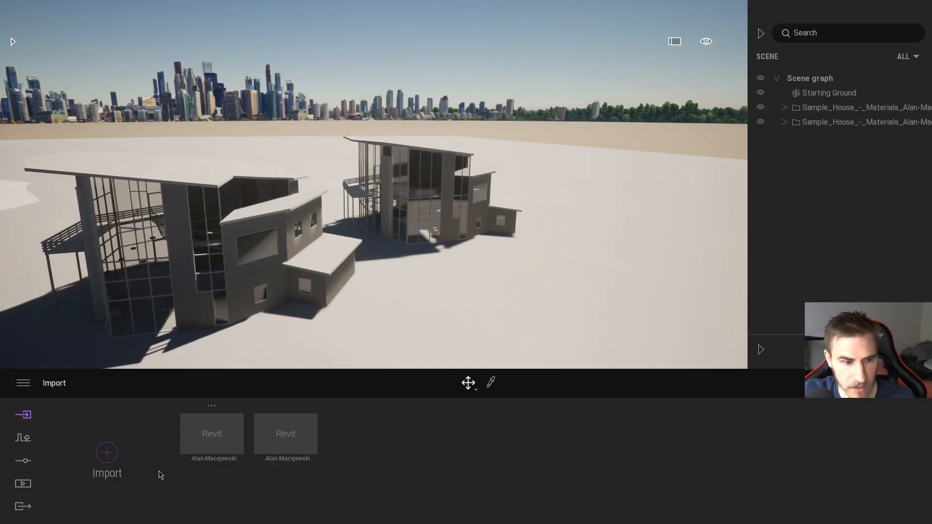
Step: Switch to Twinmotion and choose Walls.udatasmith from YouTube > _3_Twinmotion Tutorials > 61_Datasmith Importer as the geometry file to import
{"action": "left_click", "coordinate": [108, 453]}
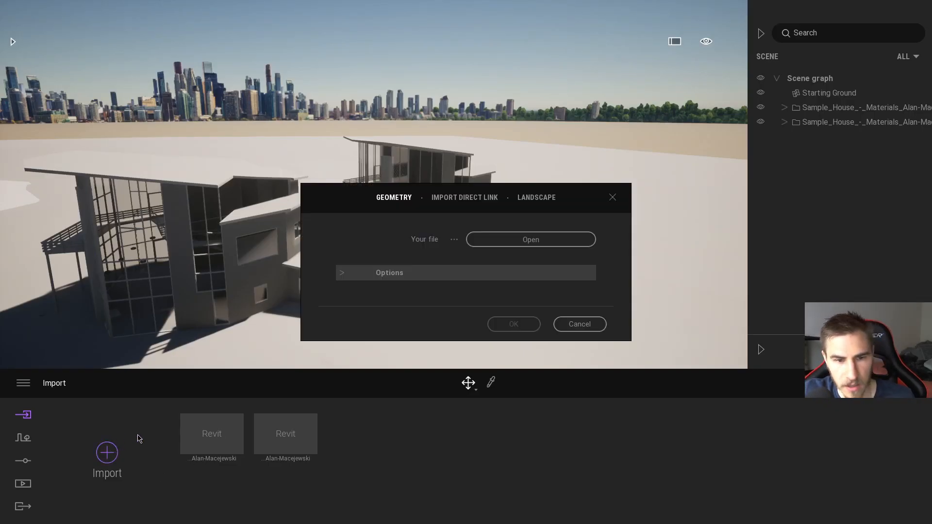
{"action": "left_click", "coordinate": [469, 201]}
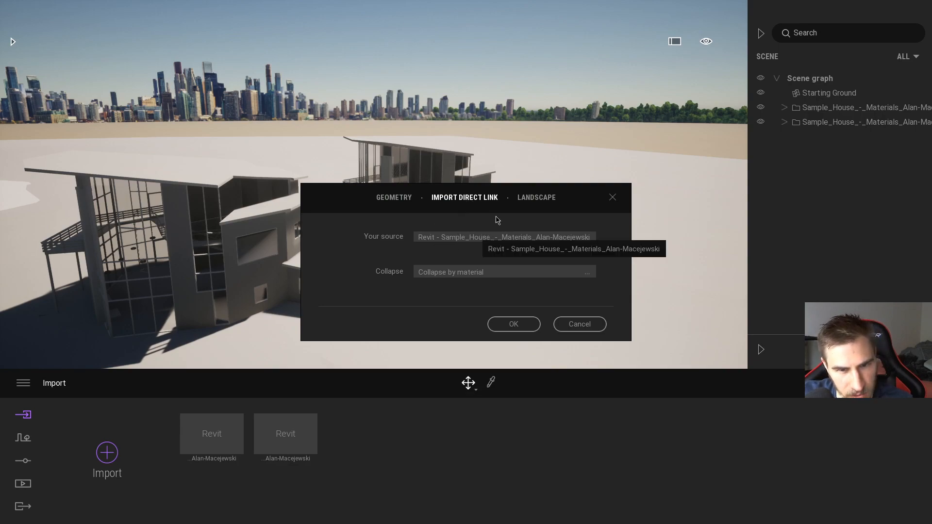
{"action": "left_click", "coordinate": [409, 198]}
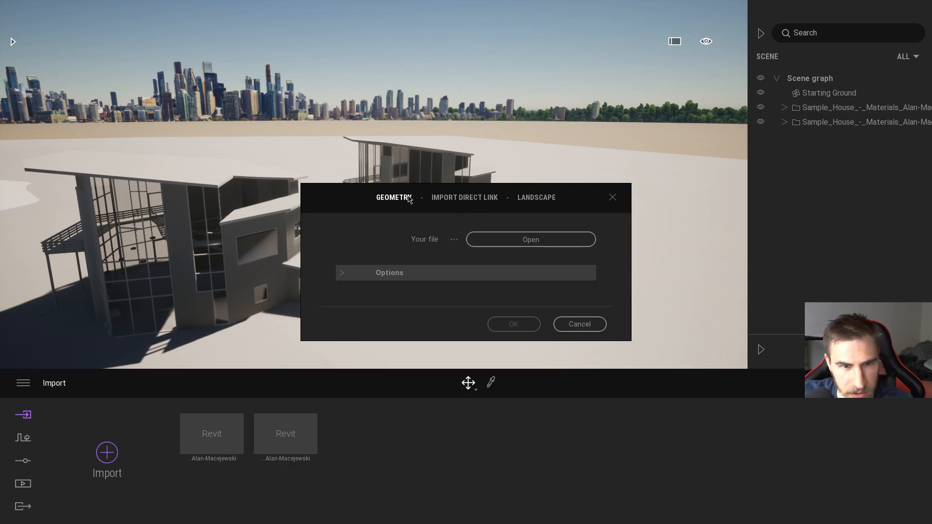
{"action": "left_click", "coordinate": [524, 243]}
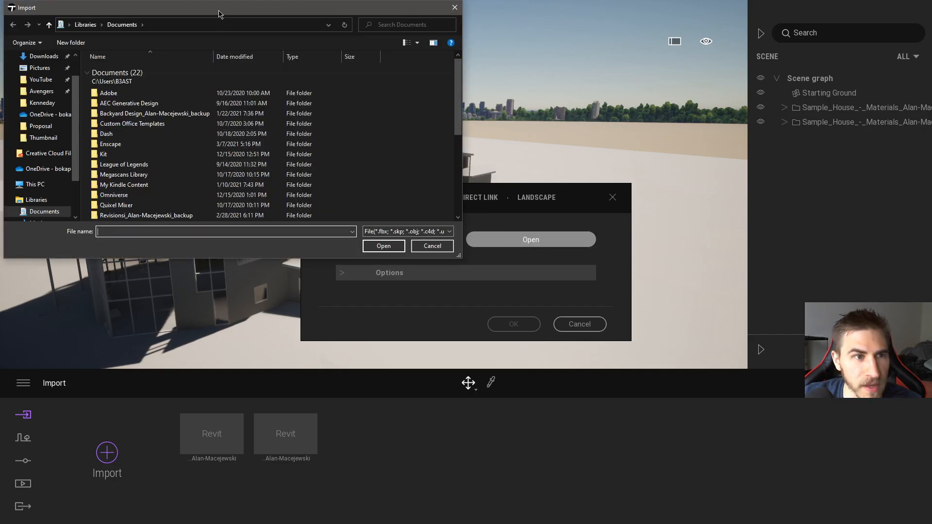
{"action": "left_click", "coordinate": [397, 261]}
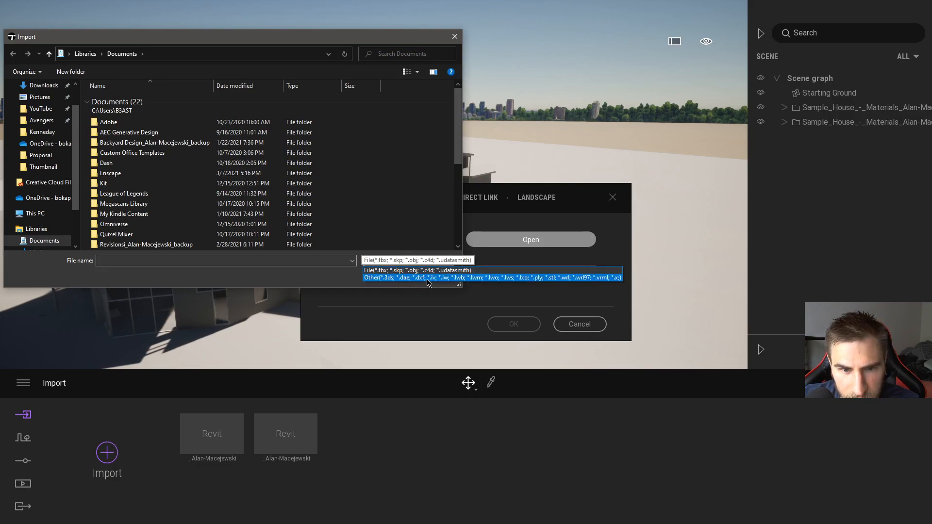
{"action": "left_click", "coordinate": [453, 270]}
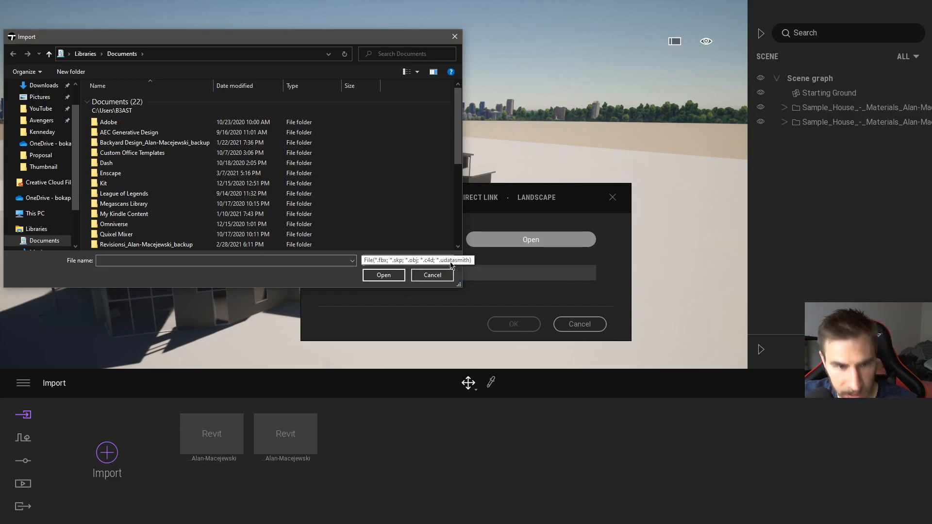
{"action": "left_click", "coordinate": [41, 120]}
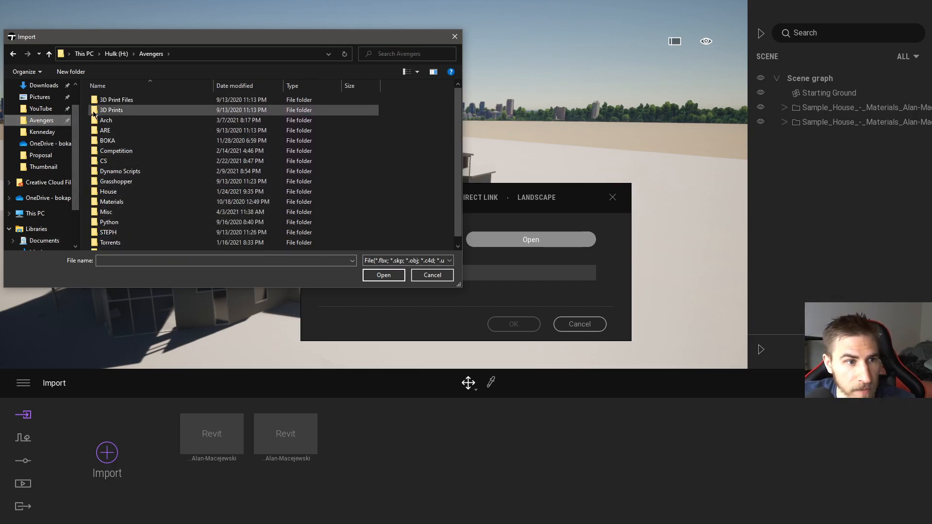
{"action": "left_click", "coordinate": [41, 108]}
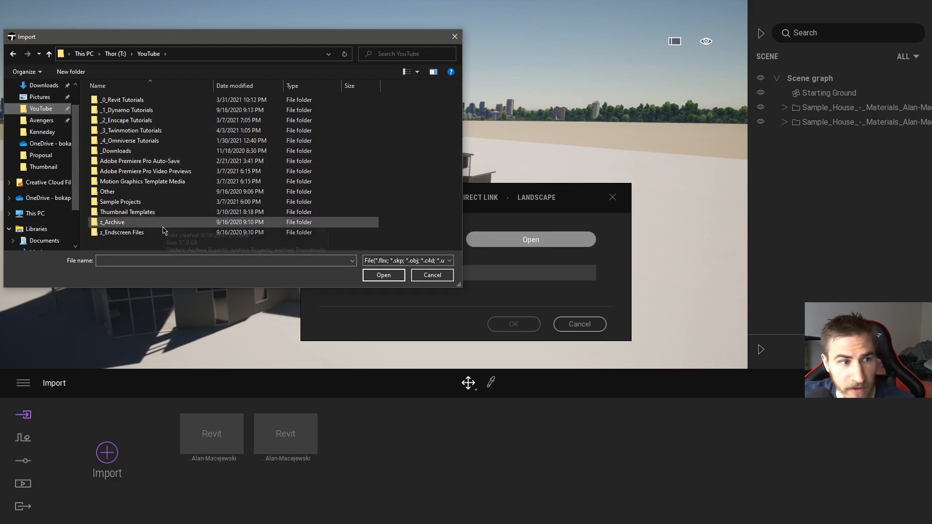
{"action": "double_click", "coordinate": [131, 130]}
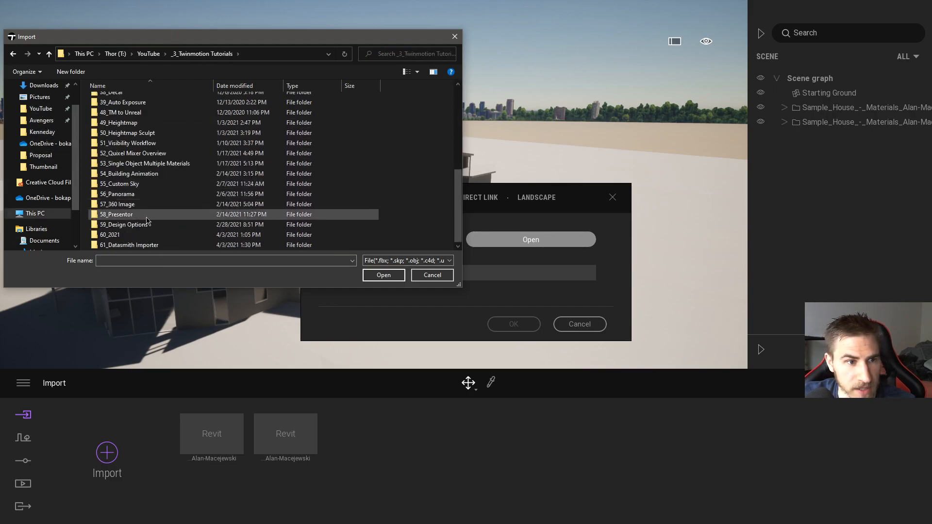
{"action": "double_click", "coordinate": [131, 245]}
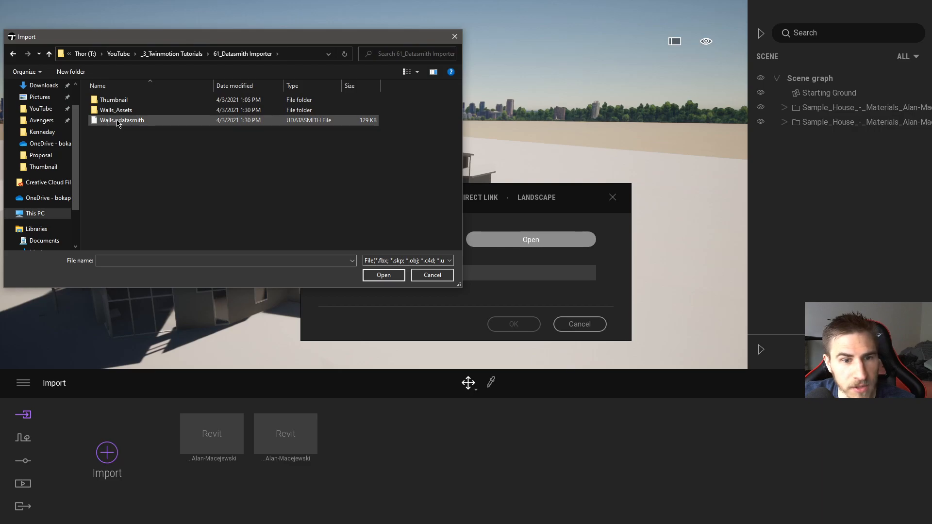
{"action": "double_click", "coordinate": [118, 120]}
Step: Import the Walls file with Collapse set to Keep hierarchy, using the scene material for all material conflicts
{"action": "left_click", "coordinate": [346, 274]}
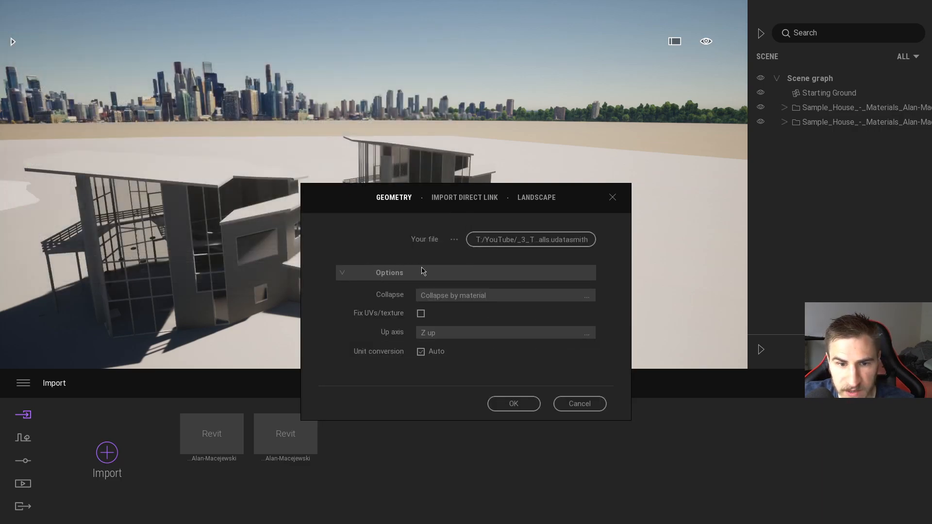
{"action": "left_click", "coordinate": [570, 300]}
{"action": "left_click", "coordinate": [554, 308]}
{"action": "left_click", "coordinate": [514, 403]}
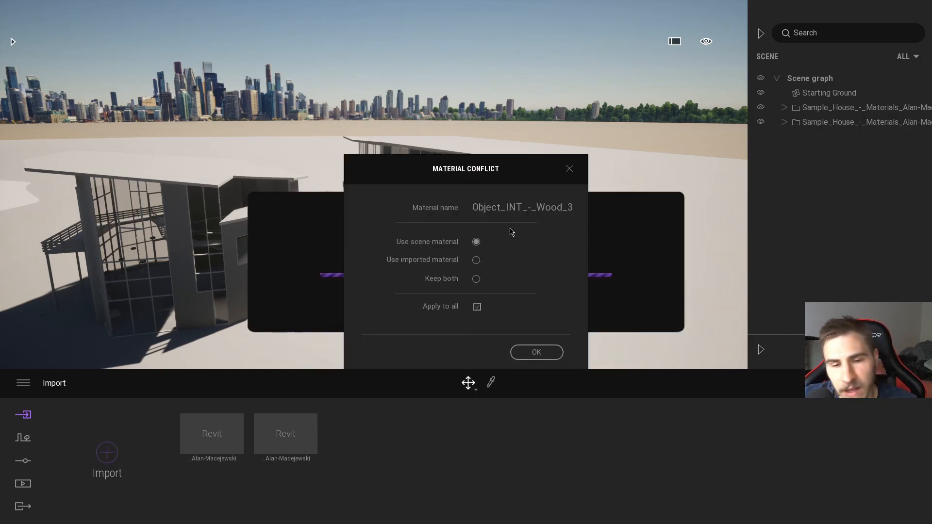
{"action": "left_click", "coordinate": [475, 242]}
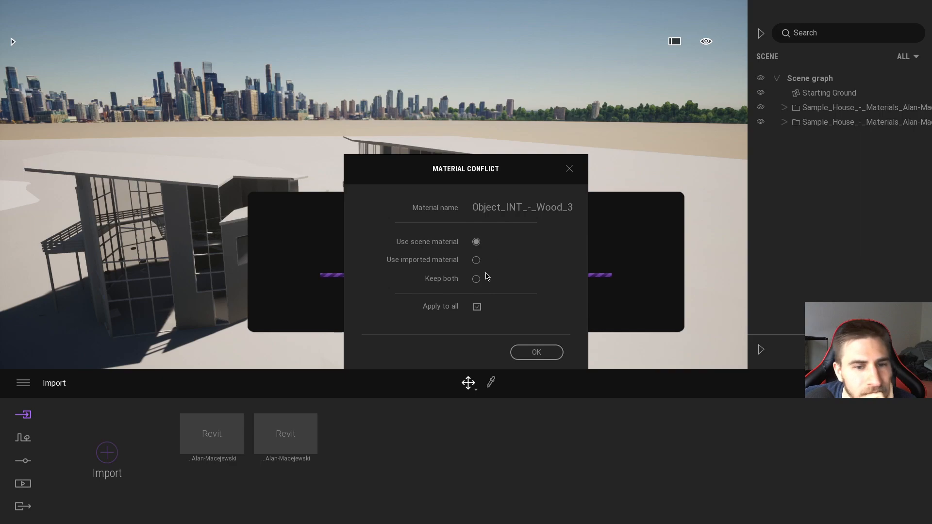
{"action": "left_click", "coordinate": [525, 351]}
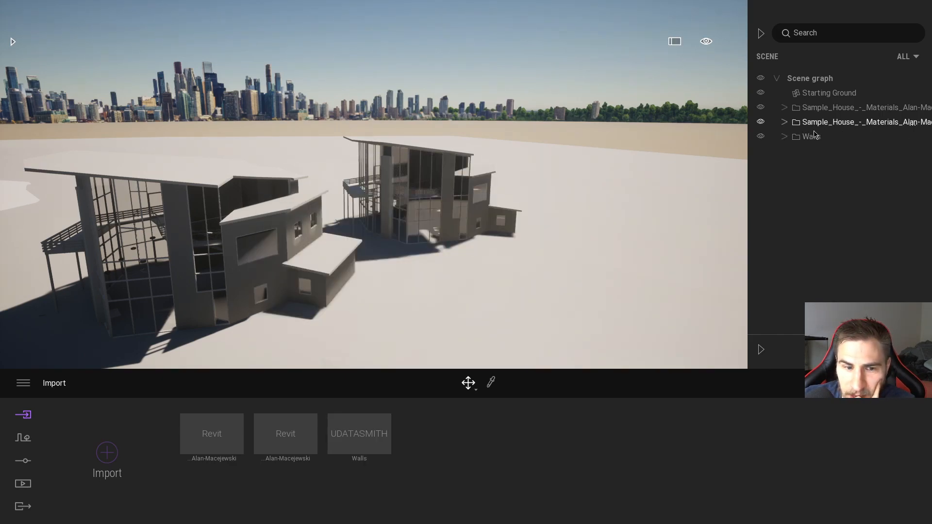
Step: Expand the imported Walls group in the scene graph, select it, and move the walls clear of the two houses
{"action": "mouse_move", "coordinate": [382, 438]}
{"action": "left_click", "coordinate": [784, 136]}
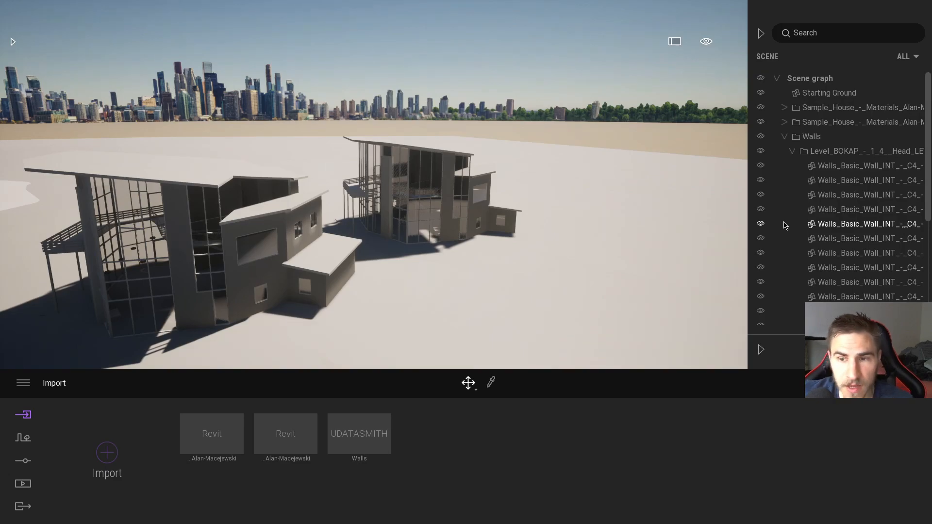
{"action": "left_click", "coordinate": [785, 137]}
{"action": "left_click", "coordinate": [785, 137]}
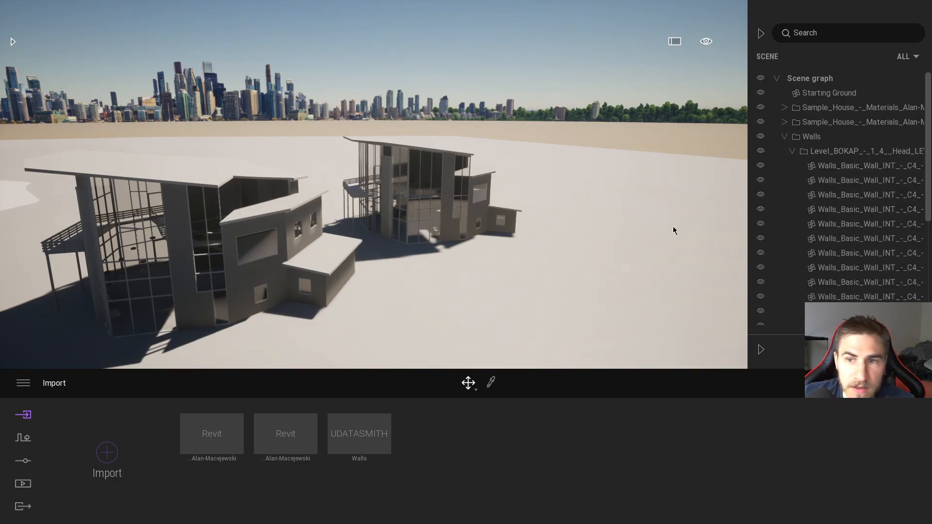
{"action": "left_click", "coordinate": [803, 139]}
{"action": "left_click_drag", "start_coordinate": [477, 229], "coordinate": [652, 305]}
{"action": "right_click_drag", "start_coordinate": [652, 305], "coordinate": [452, 307]}
Step: Switch to Revit and undo the hidden categories to restore the full house and site in the 3D view
{"action": "key", "text": "alt+Tab"}
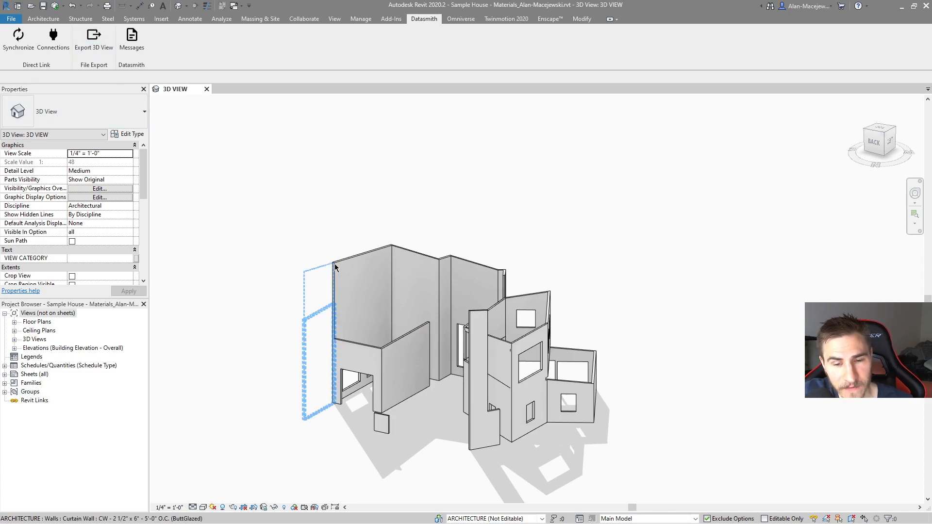
{"action": "left_click", "coordinate": [264, 508]}
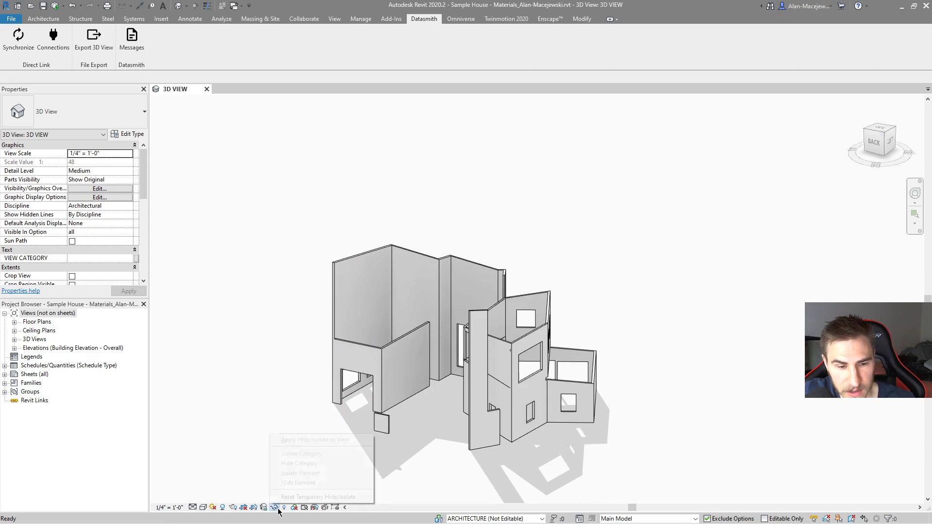
{"action": "left_click", "coordinate": [245, 467]}
{"action": "key", "text": "g"}
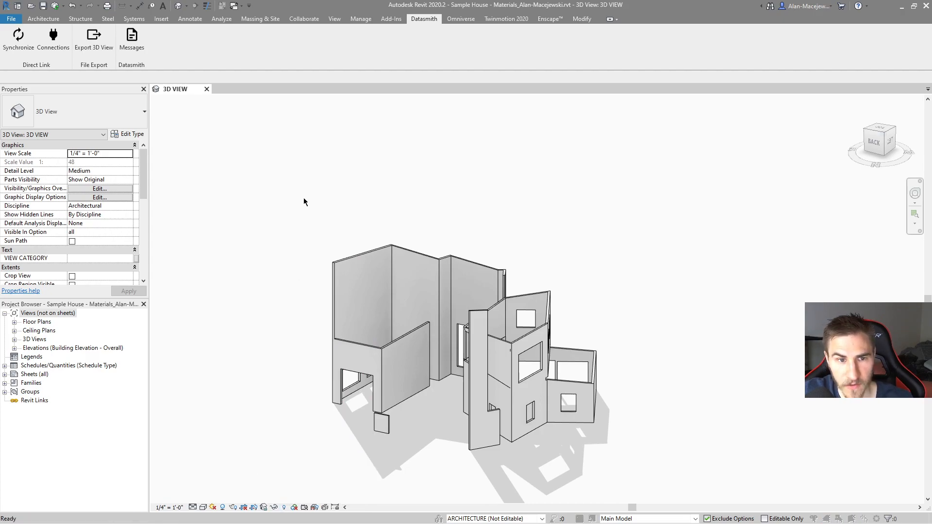
{"action": "left_click", "coordinate": [350, 317]}
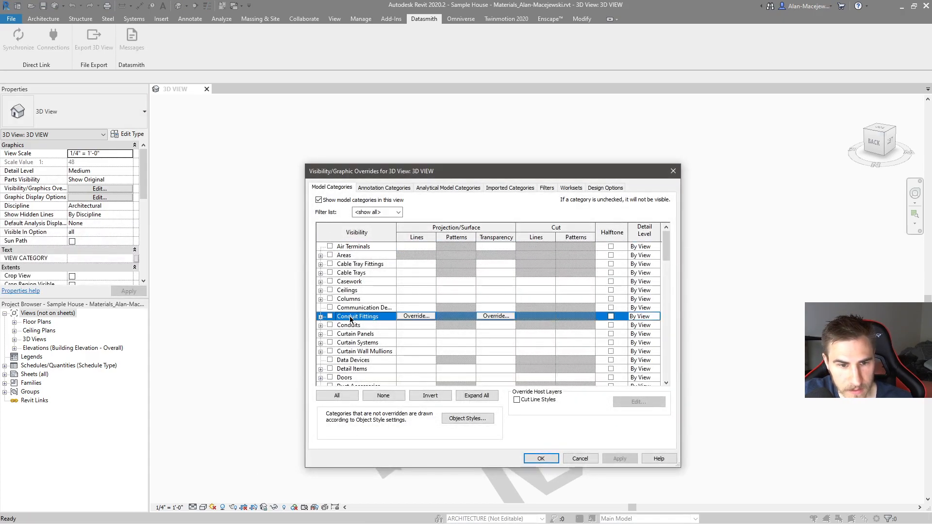
{"action": "left_click", "coordinate": [581, 456]}
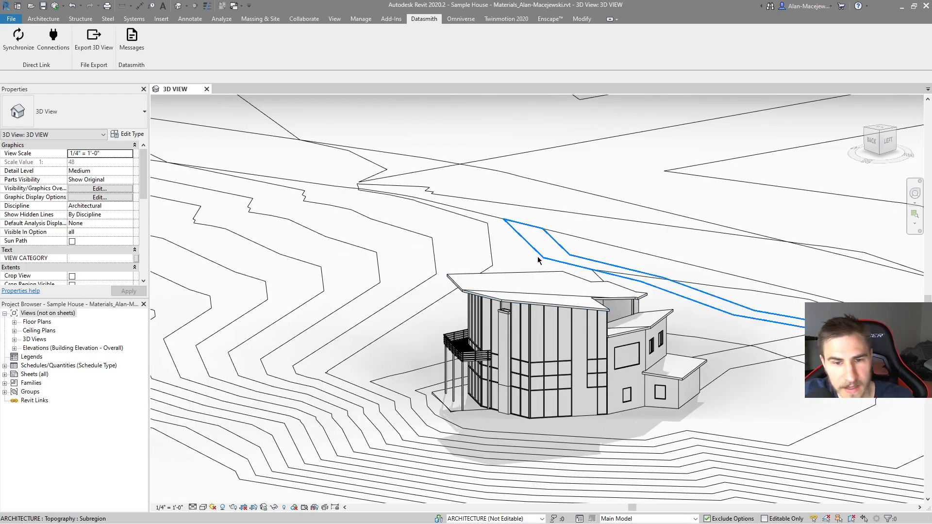
{"action": "key", "text": "ctrl+z"}
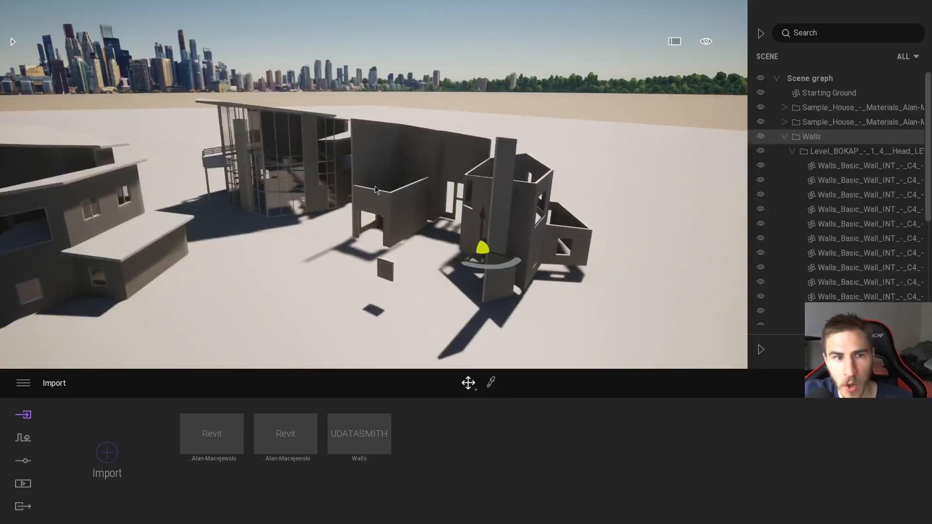
Step: In Revit, examine the sources and destinations listed in the Datasmith Direct Link connection status, then close it
{"action": "key", "text": "alt+Tab"}
{"action": "left_click", "coordinate": [53, 38]}
{"action": "left_click", "coordinate": [431, 168]}
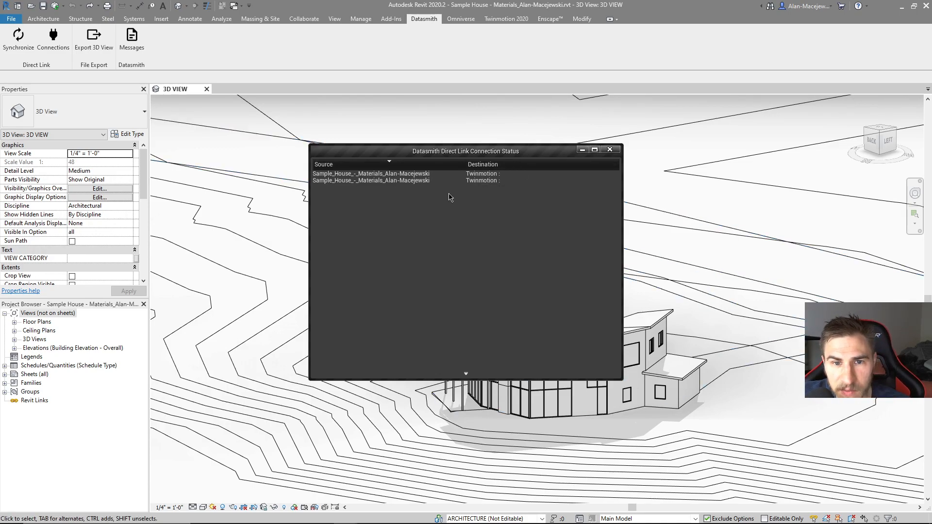
{"action": "mouse_move", "coordinate": [426, 179]}
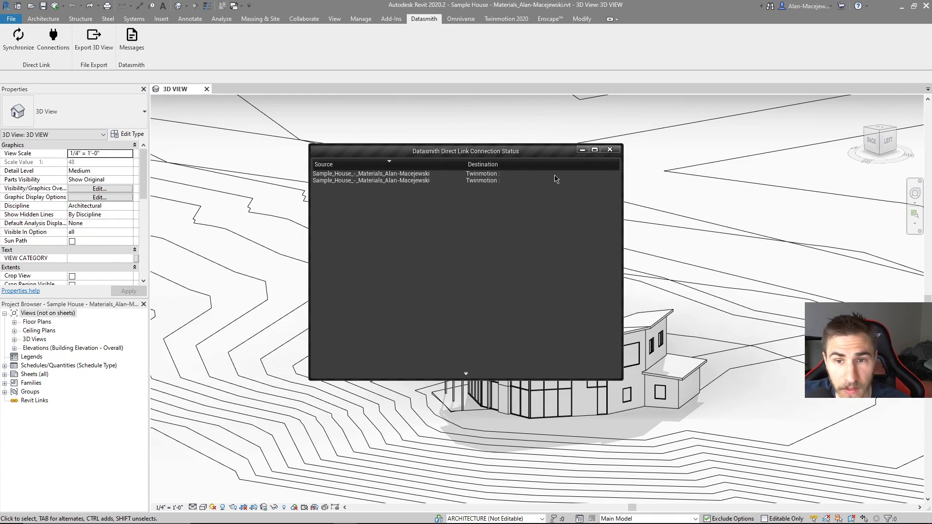
{"action": "left_click", "coordinate": [609, 149]}
{"action": "left_click", "coordinate": [54, 48]}
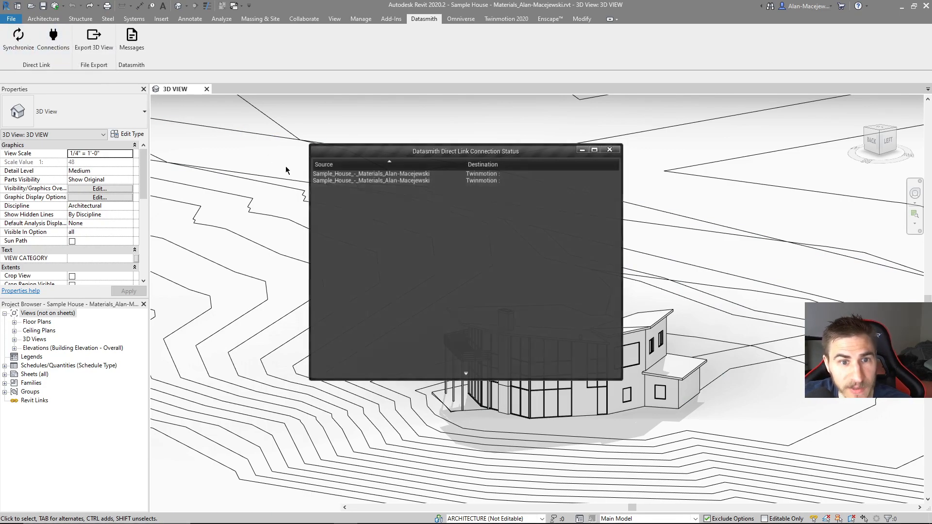
{"action": "left_click", "coordinate": [609, 149]}
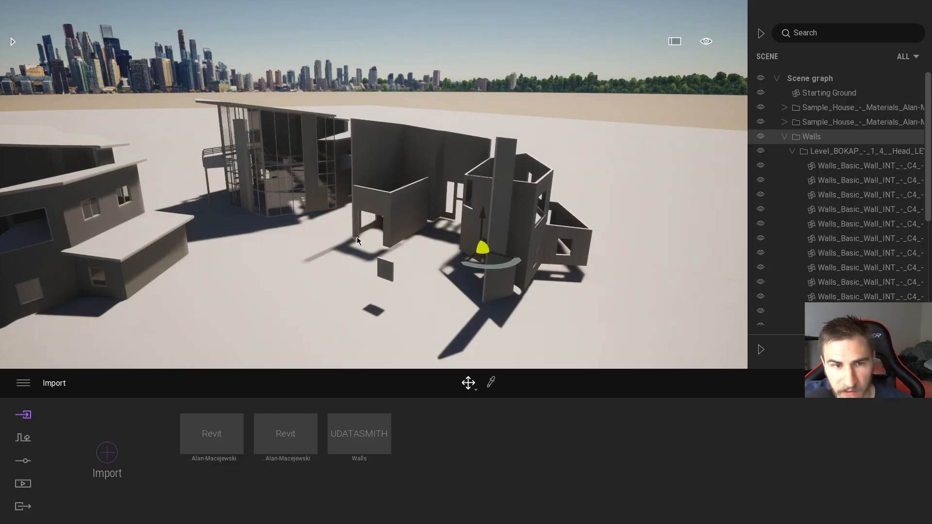
Step: In Twinmotion, collapse the Walls group in the scene graph and toggle its visibility off and on
{"action": "left_click", "coordinate": [792, 151]}
{"action": "left_click", "coordinate": [783, 137]}
{"action": "left_click", "coordinate": [760, 137]}
{"action": "left_click", "coordinate": [760, 137]}
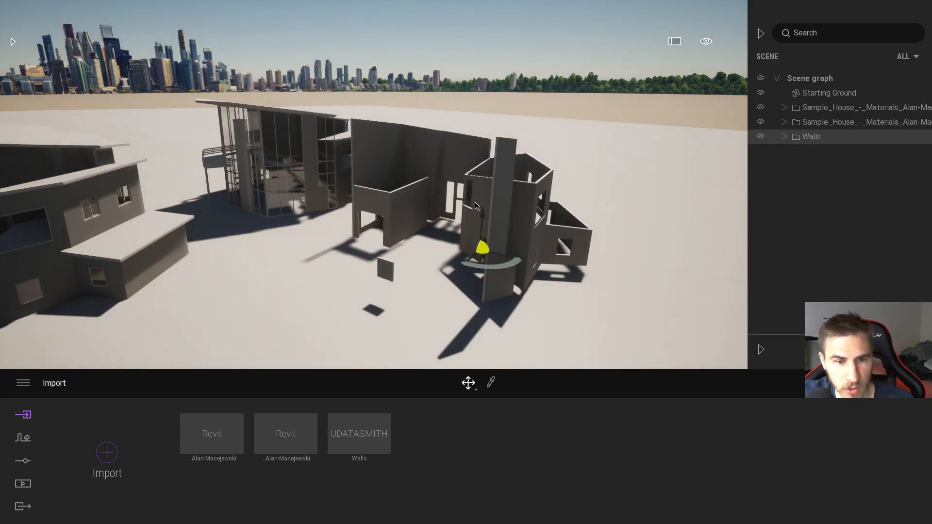
Step: In Revit, review the Direct Link connections and synchronize the full model, then view the updated houses in Twinmotion
{"action": "key", "text": "alt+Tab"}
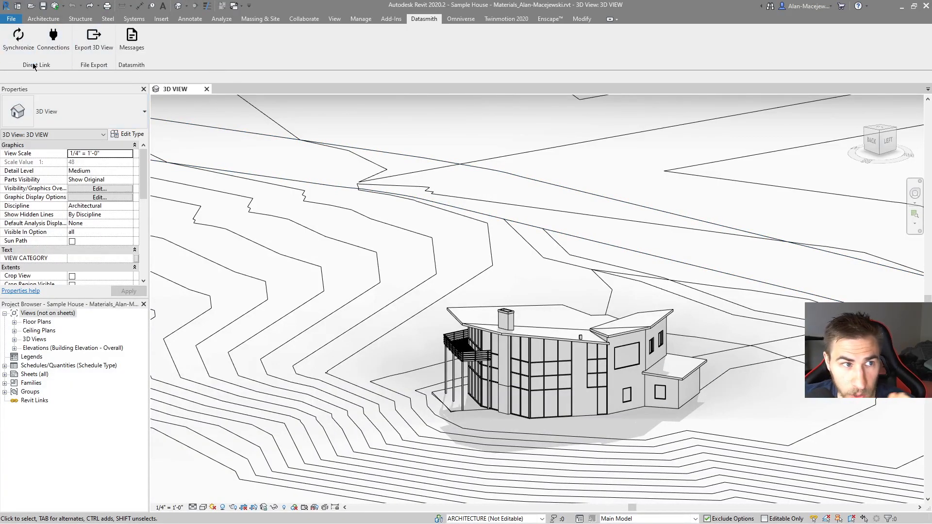
{"action": "left_click", "coordinate": [53, 39]}
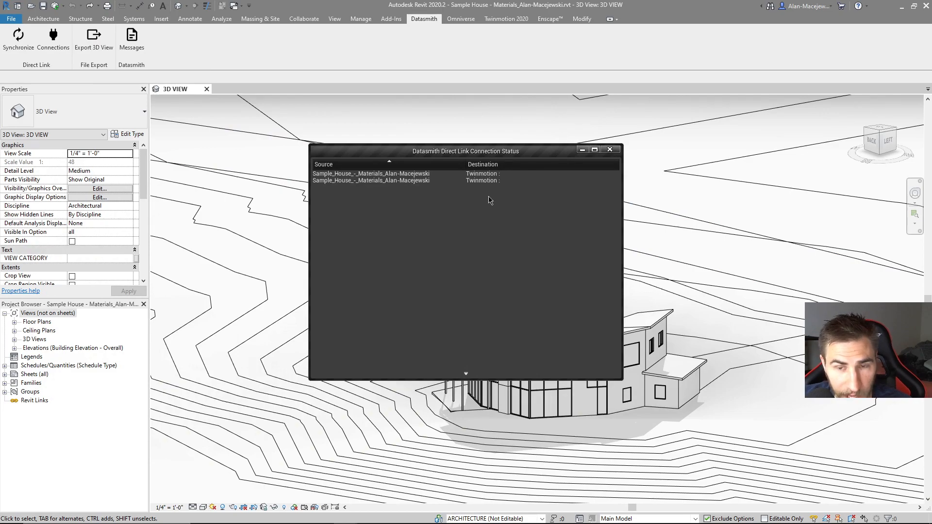
{"action": "left_click", "coordinate": [611, 149]}
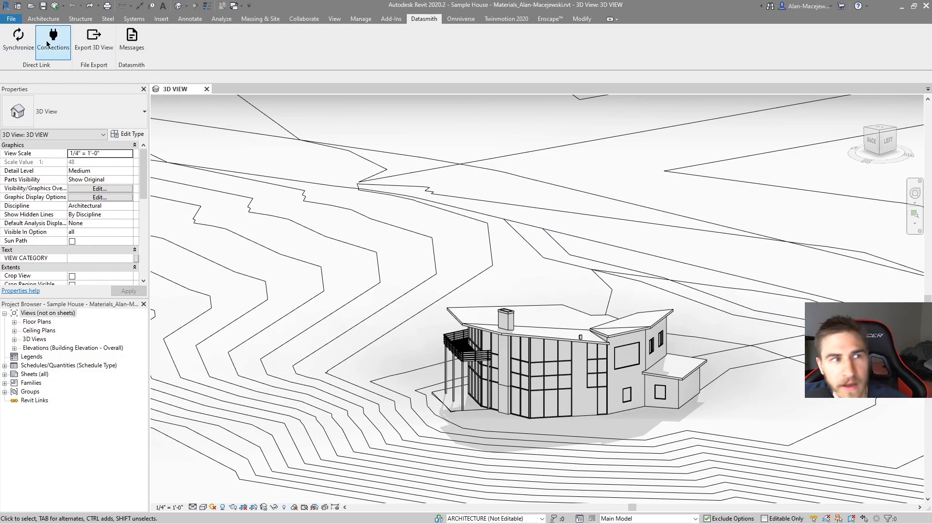
{"action": "left_click", "coordinate": [19, 37]}
{"action": "key", "text": "alt+Tab"}
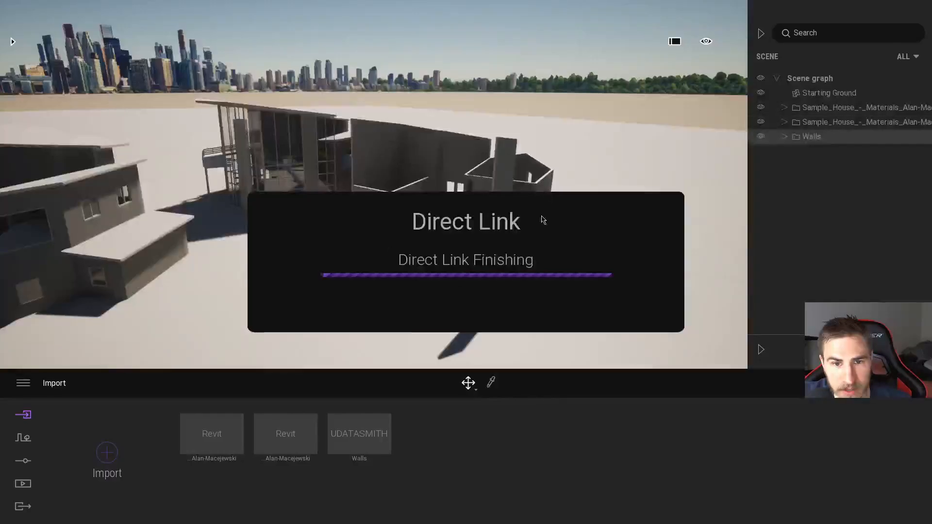
{"action": "right_click_drag", "start_coordinate": [235, 197], "coordinate": [586, 186]}
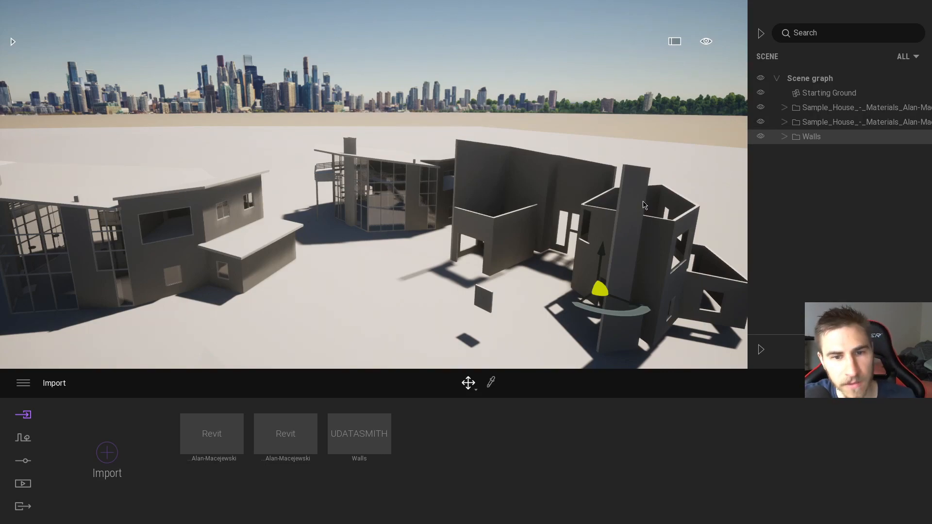
Step: Return to Revit and recheck the Direct Link connection status after the synchronization, then close it
{"action": "key", "text": "alt+Tab"}
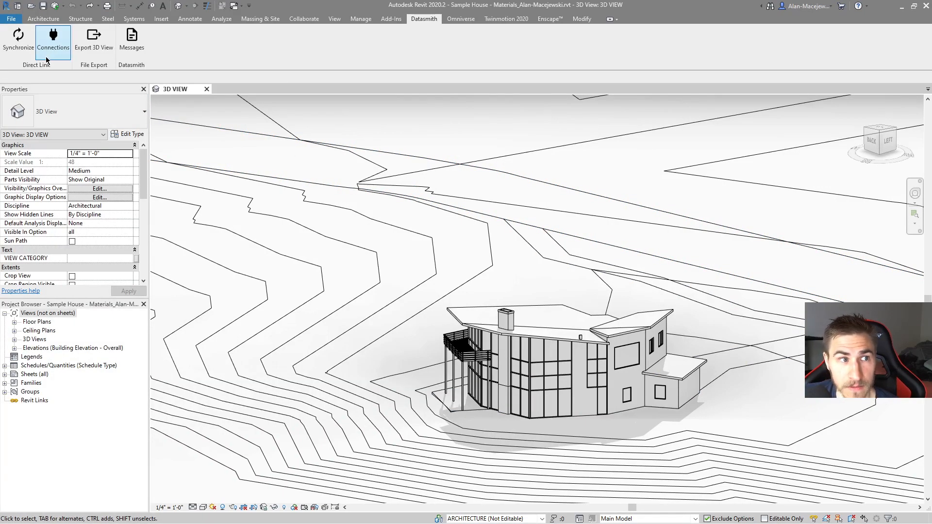
{"action": "left_click", "coordinate": [53, 38]}
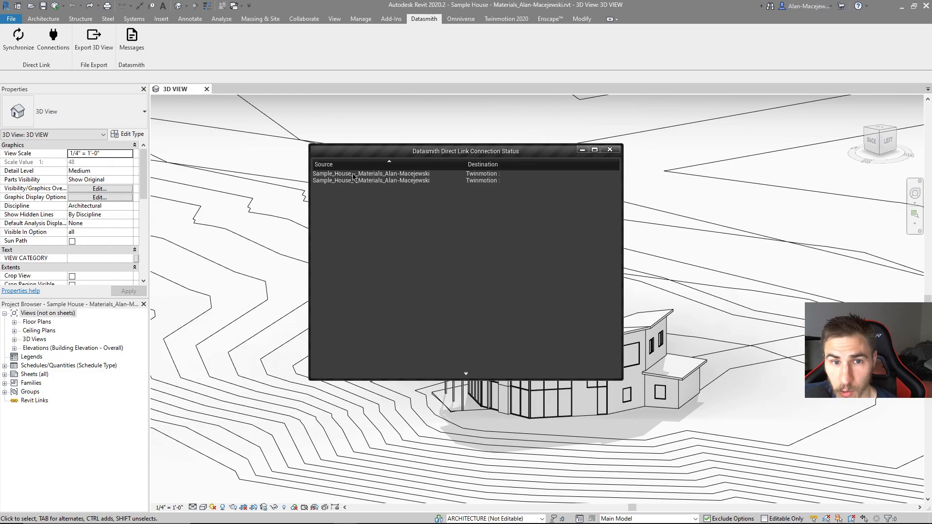
{"action": "left_click", "coordinate": [613, 151]}
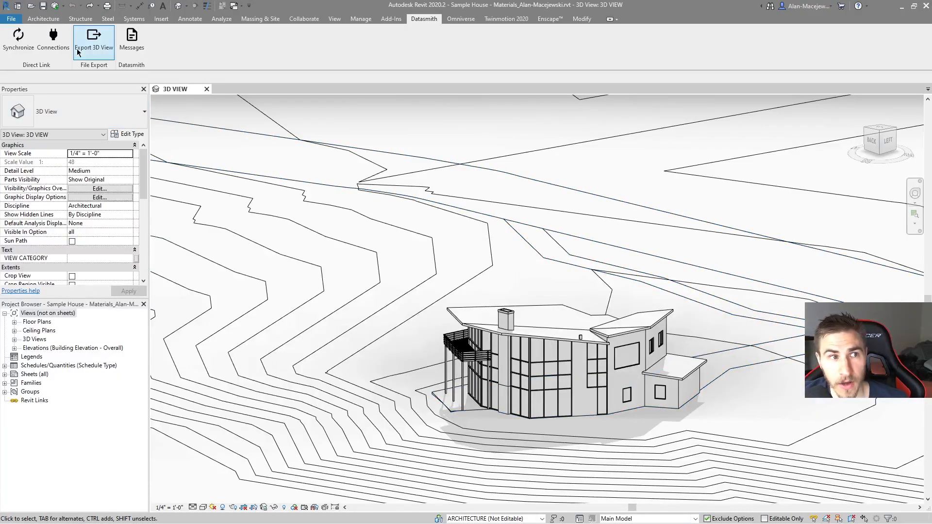
Step: Switch to Revit and check the sources and Twinmotion destinations in the Datasmith Direct Link connection list, then close it
{"action": "left_click", "coordinate": [53, 40]}
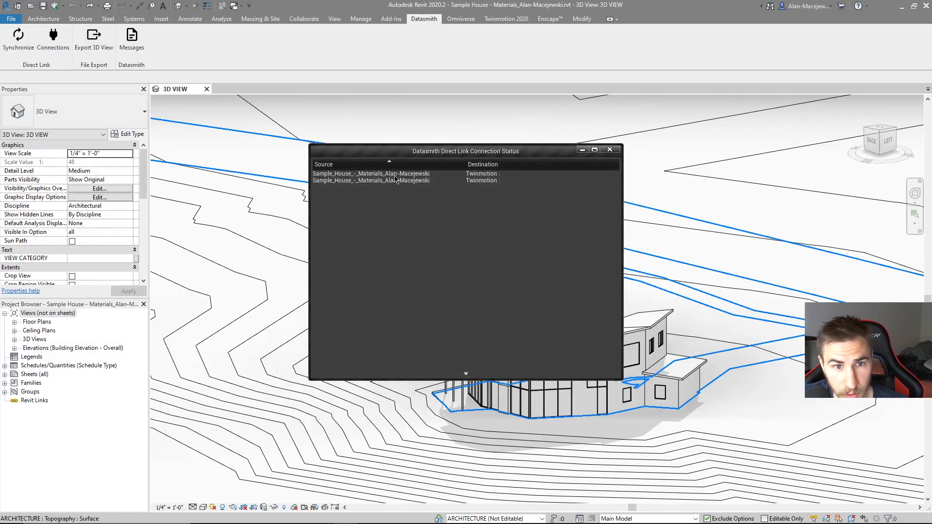
{"action": "left_click", "coordinate": [608, 151]}
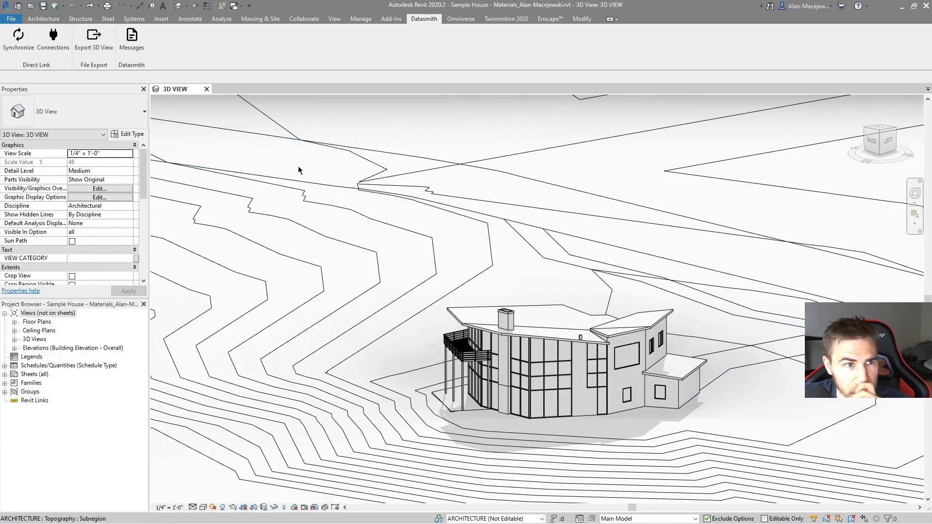
Step: Review the export options and synchronization settings of the Twinmotion 2020 plugin, closing both dialogs without changes
{"action": "left_click", "coordinate": [488, 21]}
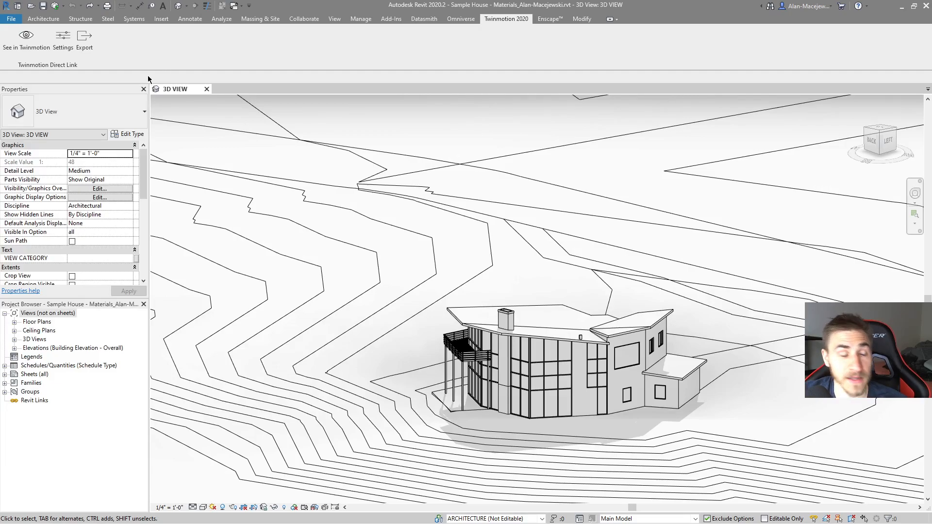
{"action": "left_click", "coordinate": [84, 39]}
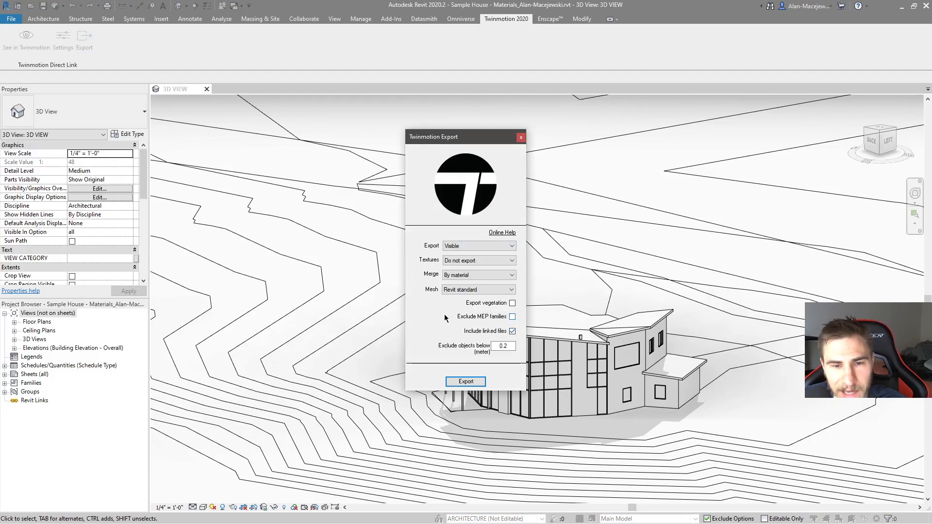
{"action": "left_click", "coordinate": [521, 137]}
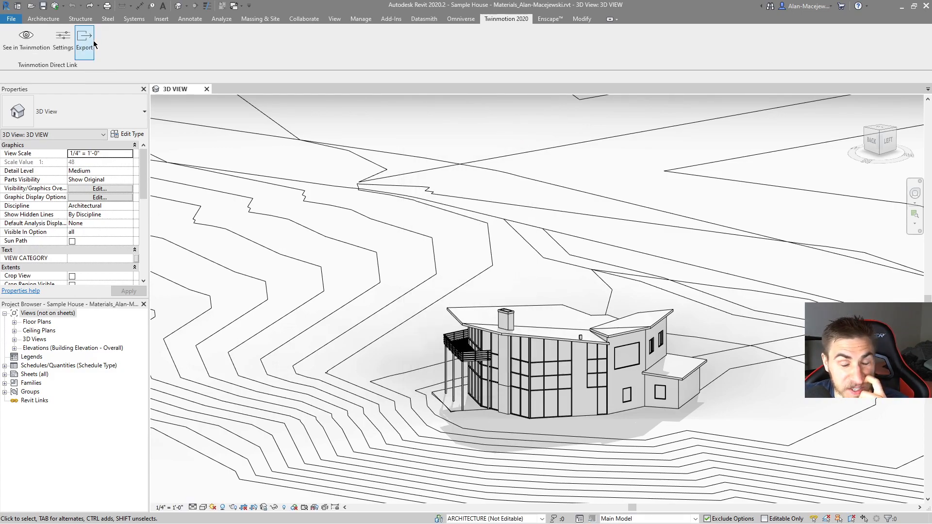
{"action": "left_click", "coordinate": [63, 38]}
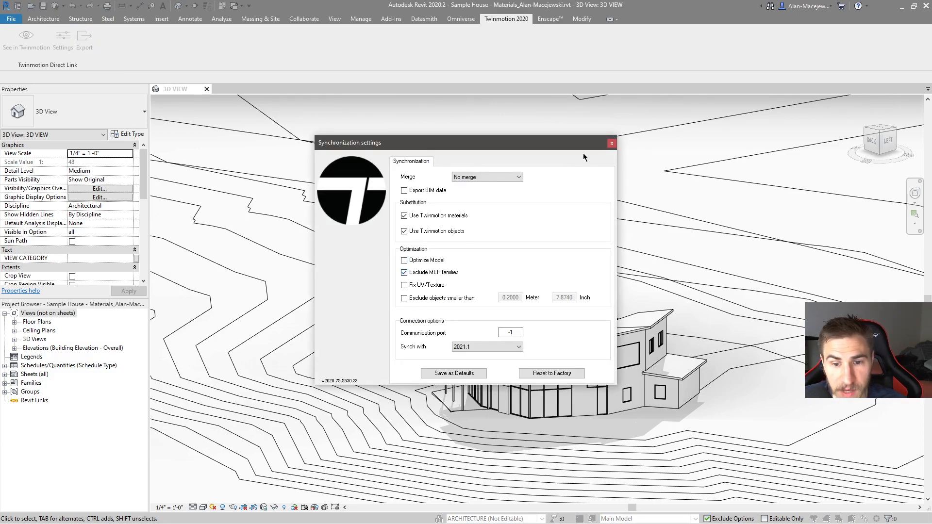
{"action": "left_click", "coordinate": [611, 143]}
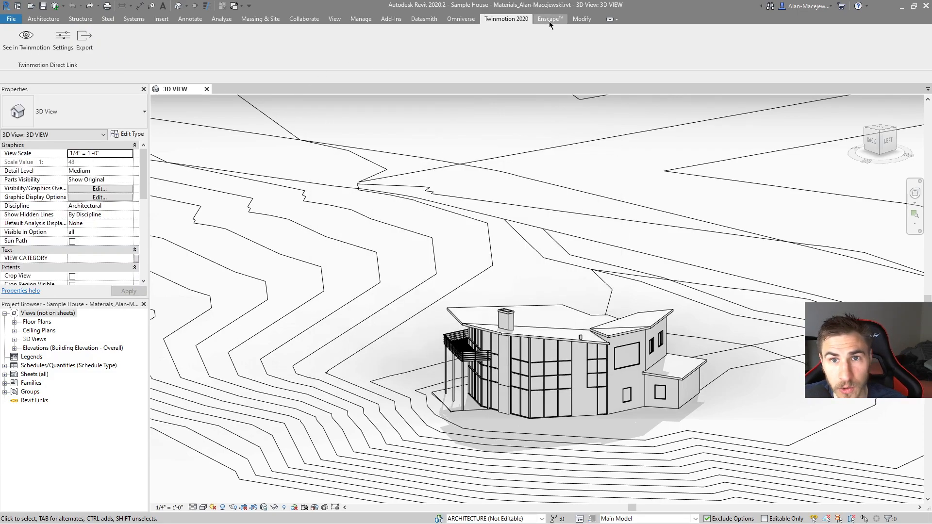
Step: Hide the house's main roof in the Revit 3D view and synchronize the Datasmith Direct Link
{"action": "left_click", "coordinate": [424, 18]}
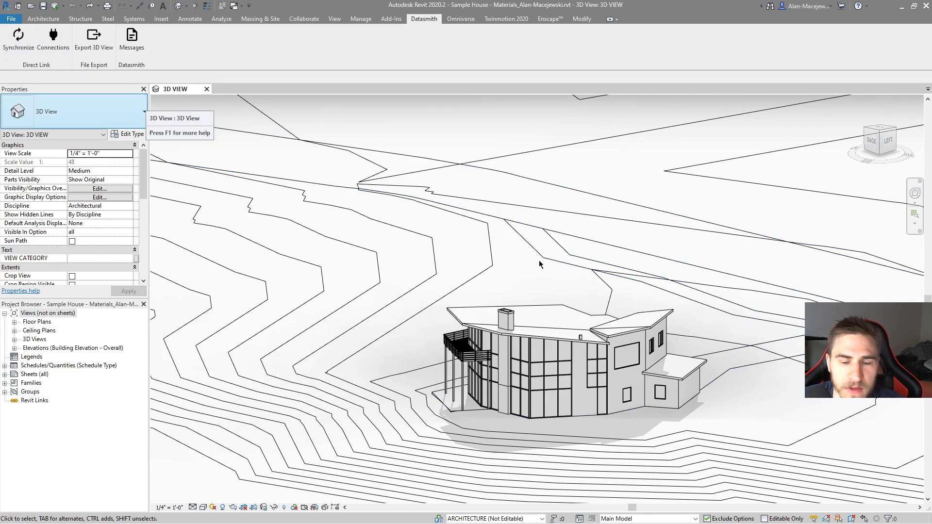
{"action": "left_click", "coordinate": [537, 335]}
{"action": "left_click", "coordinate": [555, 300]}
{"action": "left_click", "coordinate": [546, 305]}
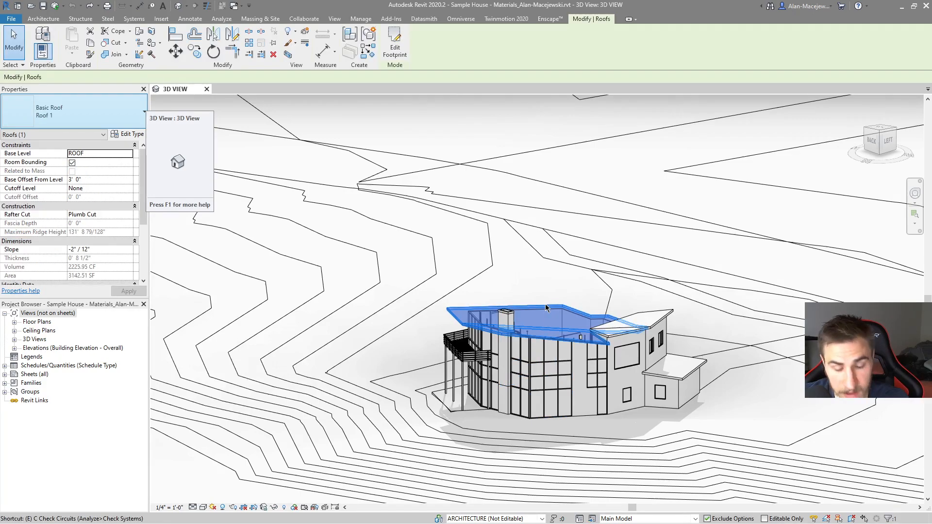
{"action": "key", "text": "Delete"}
{"action": "left_click", "coordinate": [18, 38]}
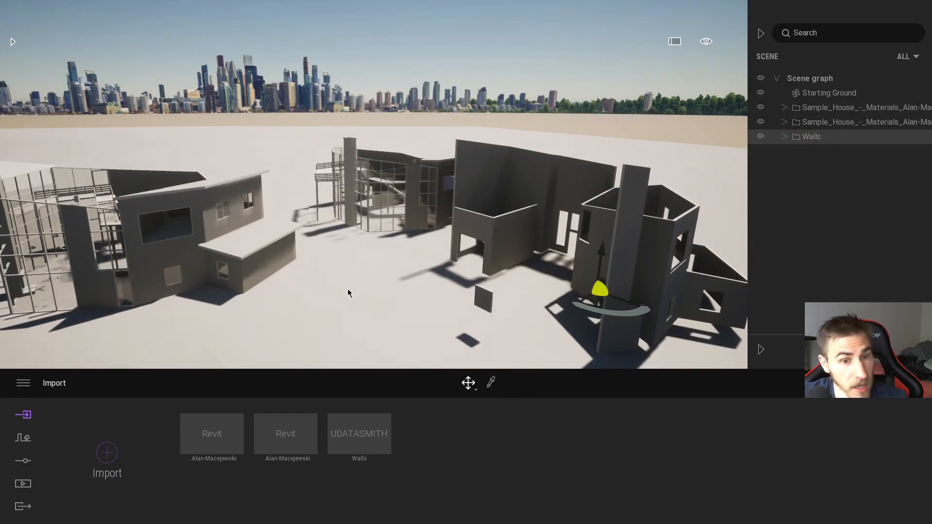
Step: Switch to Twinmotion and fly around the linked houses to examine how they were updated
{"action": "right_click_drag", "start_coordinate": [348, 293], "coordinate": [368, 294]}
{"action": "key", "text": "a"}
{"action": "key", "text": "w"}
{"action": "key", "text": "d"}
{"action": "key", "text": "s"}
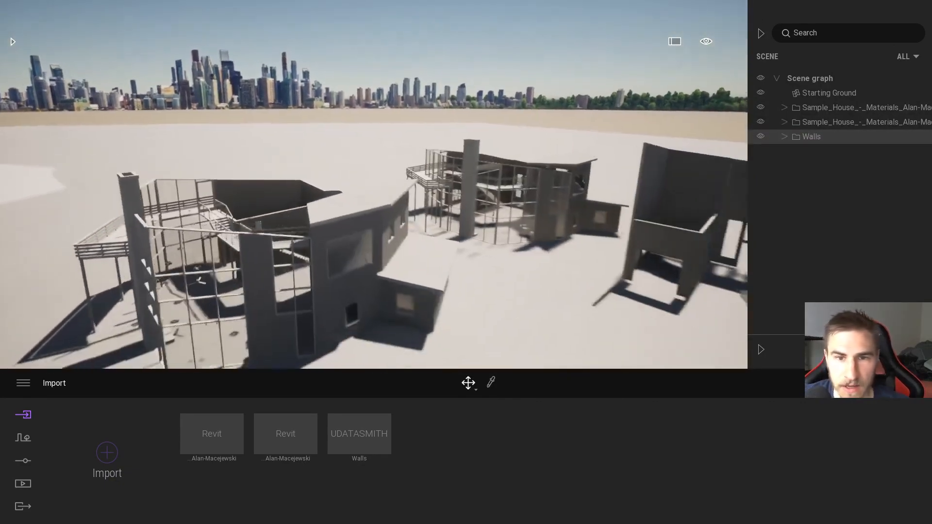
{"action": "scroll", "coordinate": [369, 294], "scroll_direction": "down", "scroll_amount": 5}
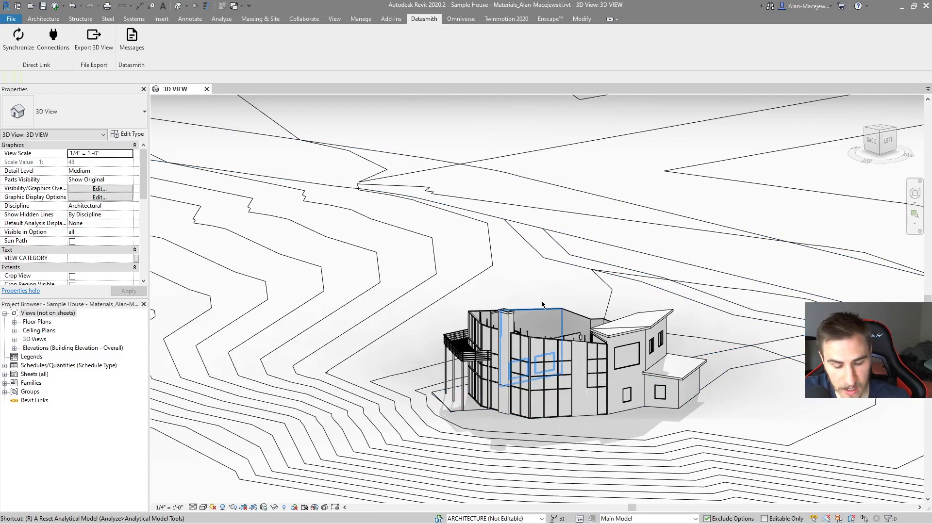
Step: In Revit, reveal the hidden elements, unhide the main roof, and leave the Reveal Hidden Elements mode
{"action": "key", "text": "r"}
{"action": "key", "text": "h"}
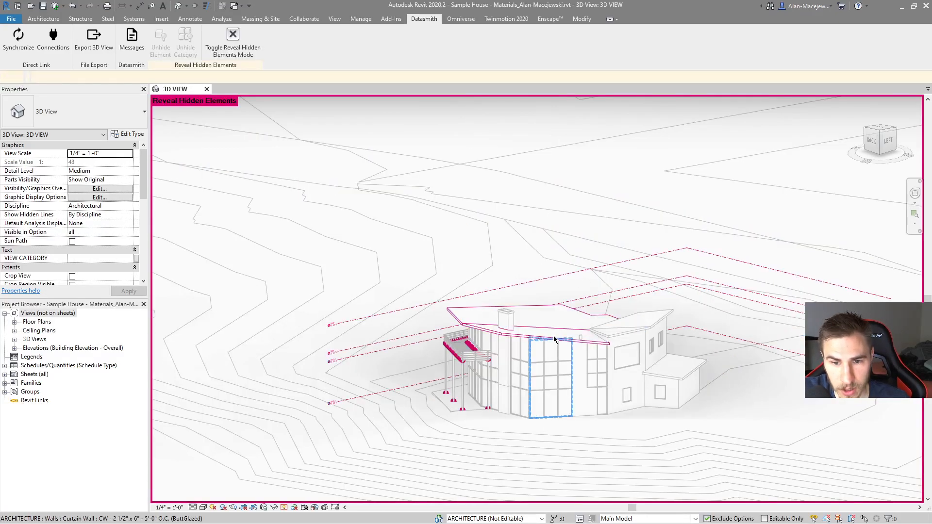
{"action": "left_click", "coordinate": [557, 332]}
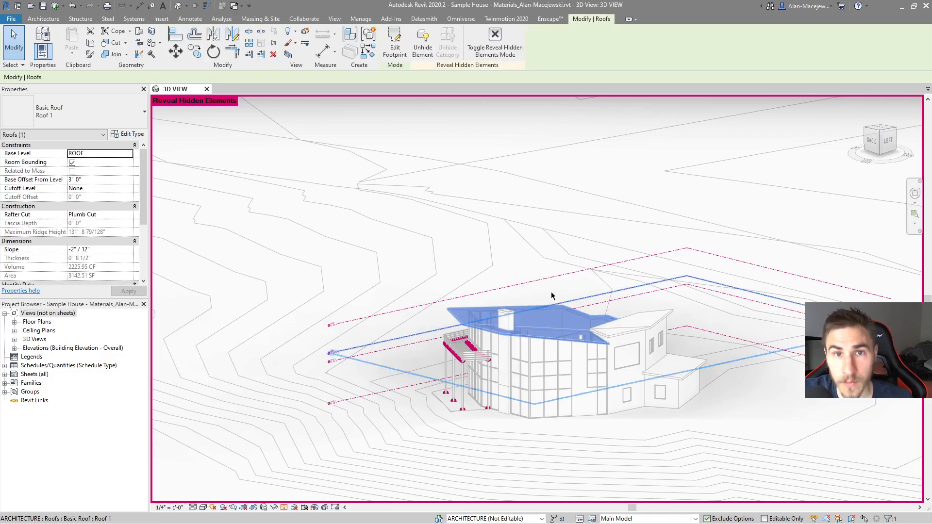
{"action": "key", "text": "Escape"}
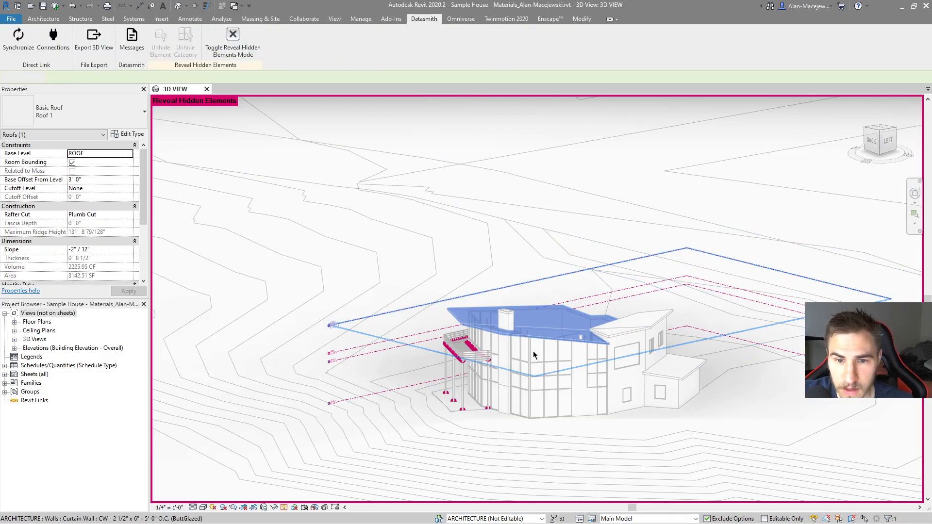
{"action": "scroll", "coordinate": [533, 330], "scroll_direction": "down", "scroll_amount": 2}
{"action": "key", "text": "r"}
{"action": "key", "text": "h"}
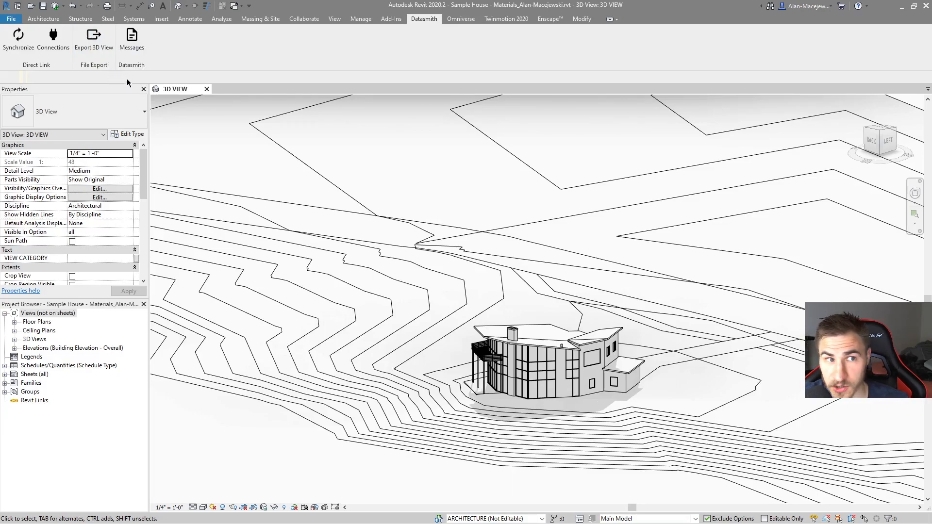
Step: Select the entire house in the Revit 3D view and hide it, leaving only the topography
{"action": "left_click", "coordinate": [496, 19]}
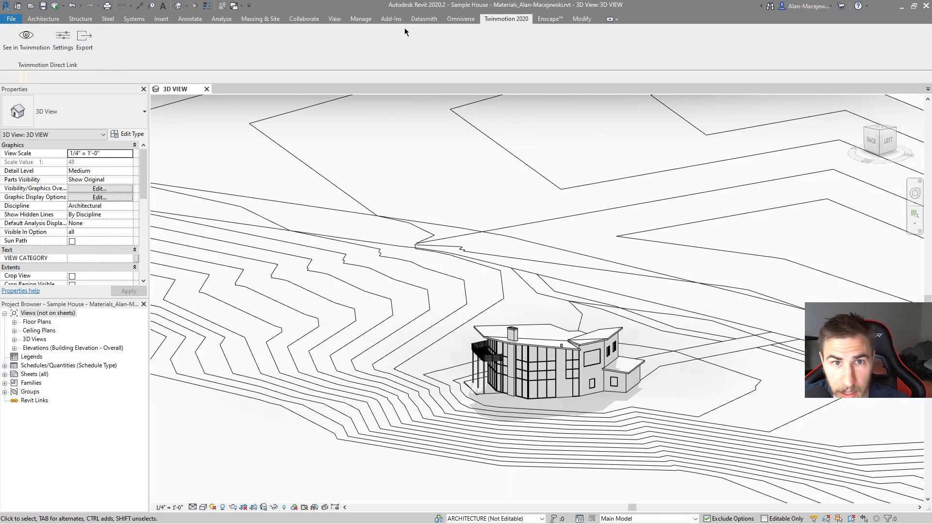
{"action": "left_click", "coordinate": [413, 19]}
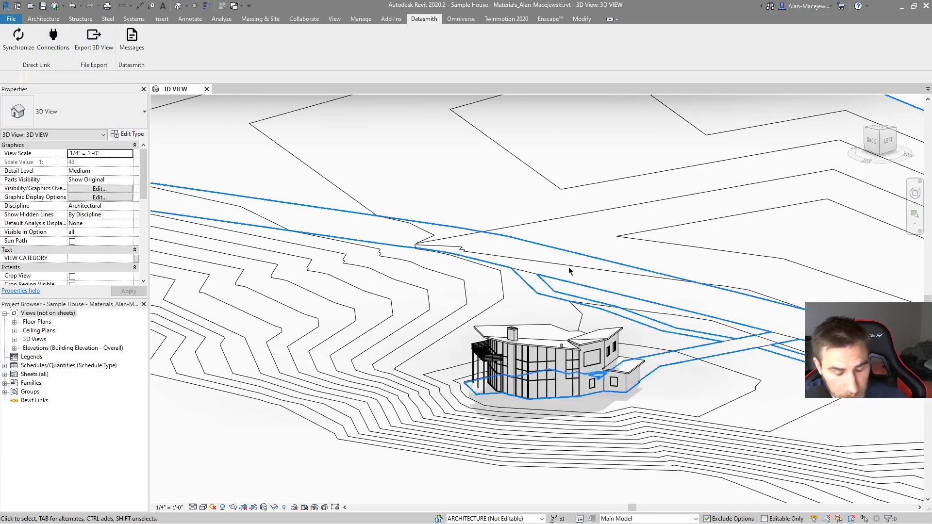
{"action": "left_click_drag", "start_coordinate": [390, 478], "coordinate": [771, 269]}
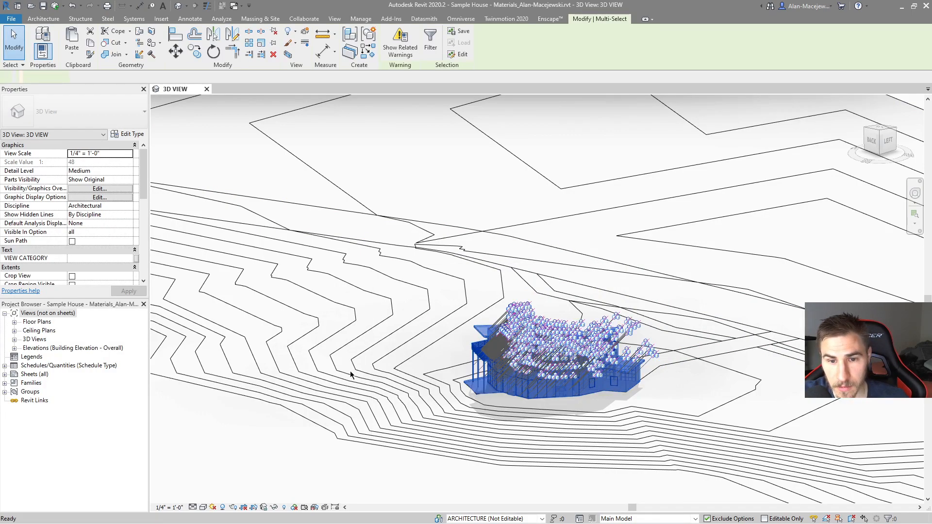
{"action": "key", "text": "Delete"}
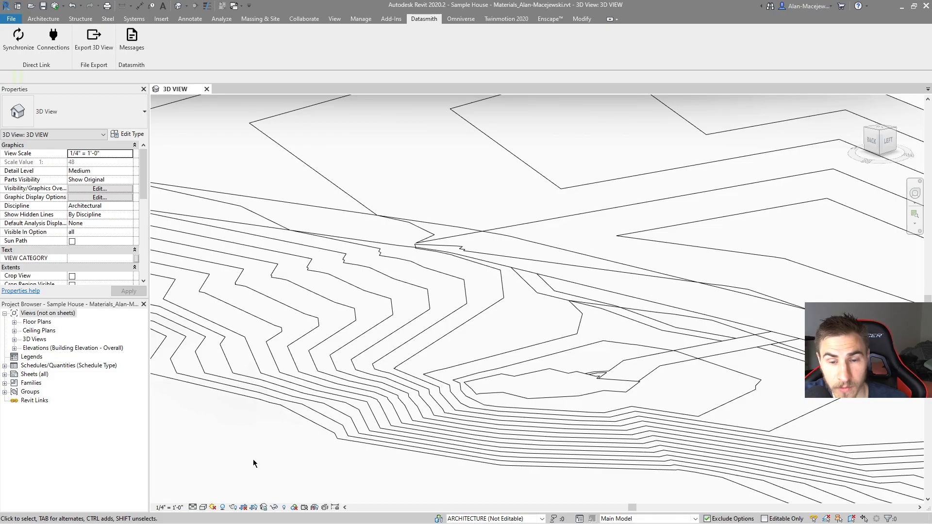
Step: In Twinmotion, import another direct link from the Revit sample house source with Collapse set to Keep hierarchy
{"action": "key", "text": "alt+Tab"}
{"action": "left_click", "coordinate": [105, 452]}
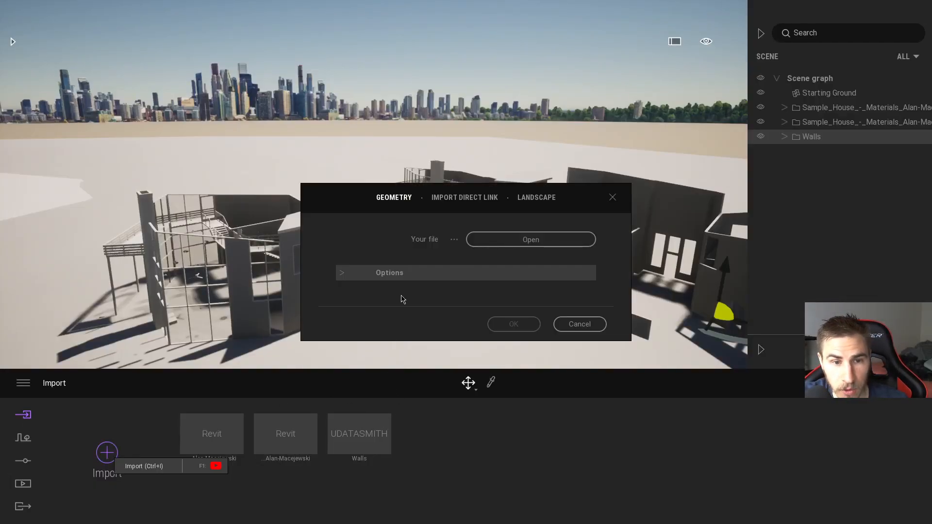
{"action": "left_click", "coordinate": [345, 276]}
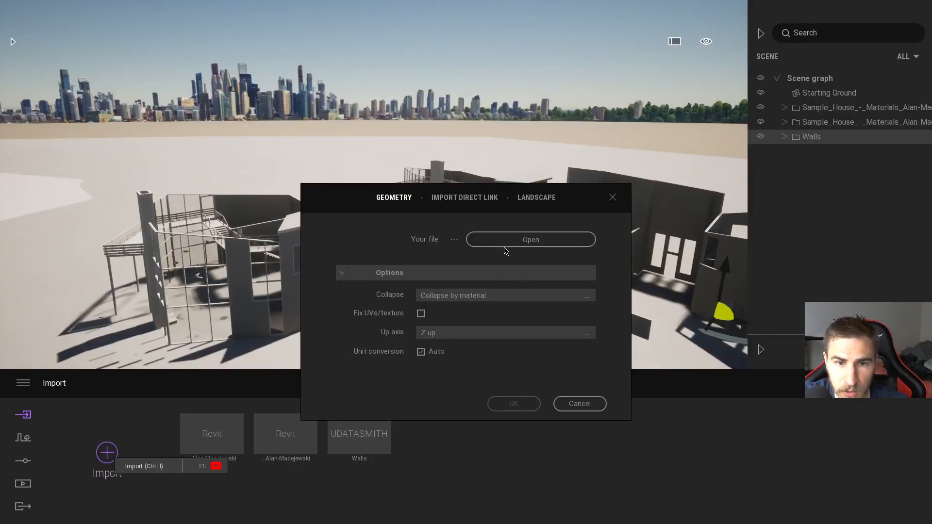
{"action": "left_click", "coordinate": [464, 197]}
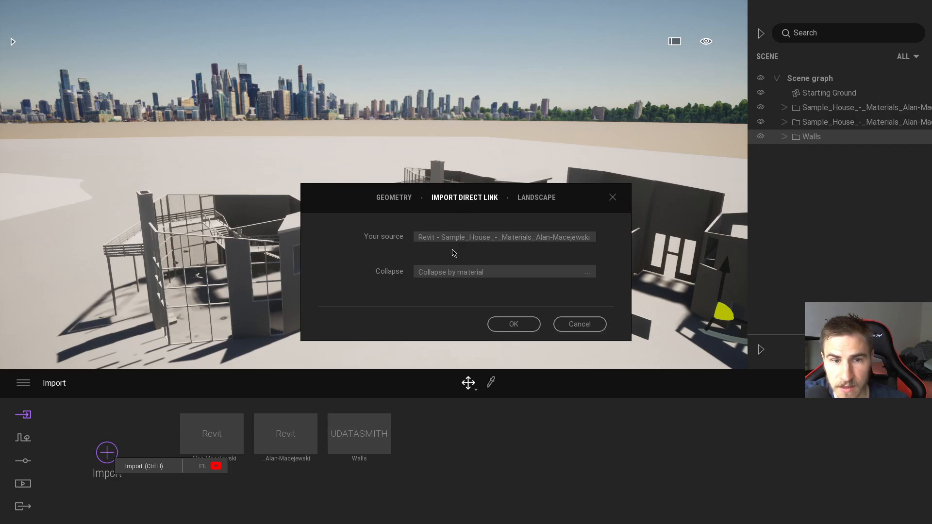
{"action": "left_click", "coordinate": [485, 271]}
{"action": "left_click", "coordinate": [550, 282]}
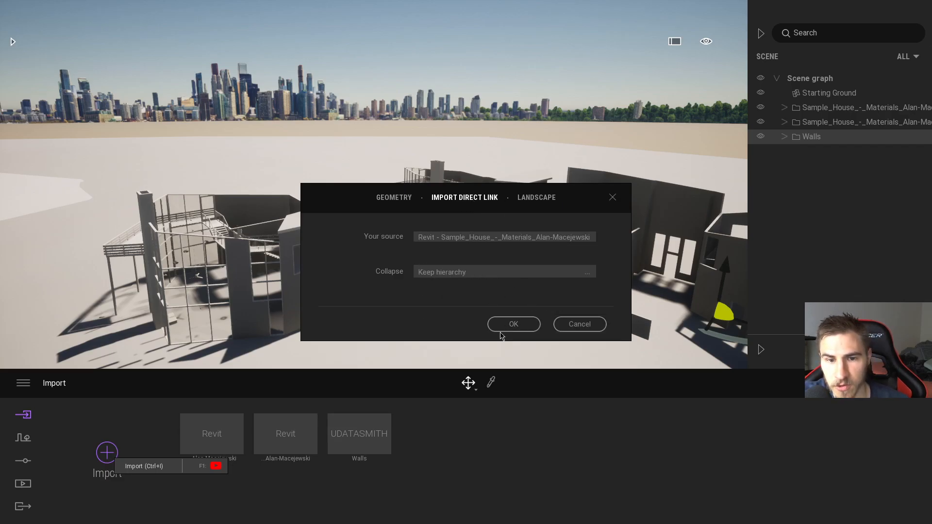
{"action": "left_click", "coordinate": [510, 325]}
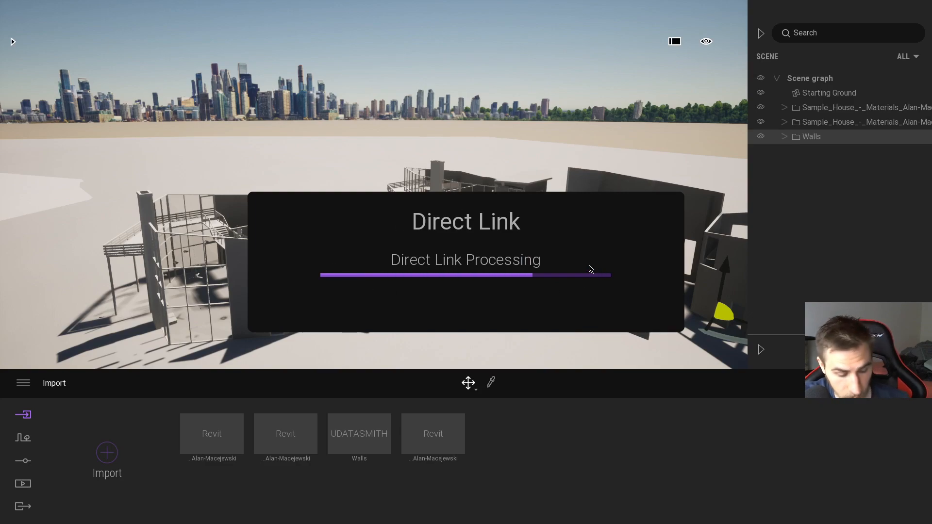
{"action": "key", "text": "alt+Tab"}
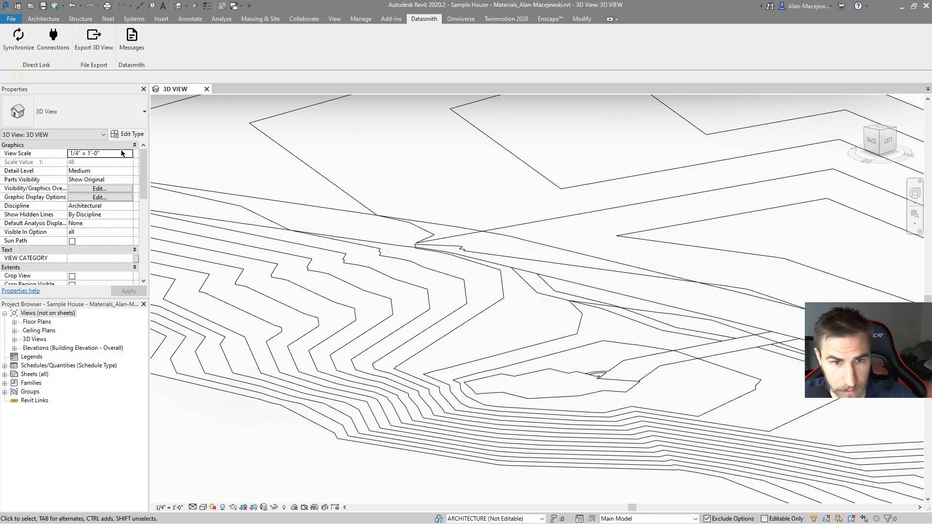
{"action": "key", "text": "alt+Tab"}
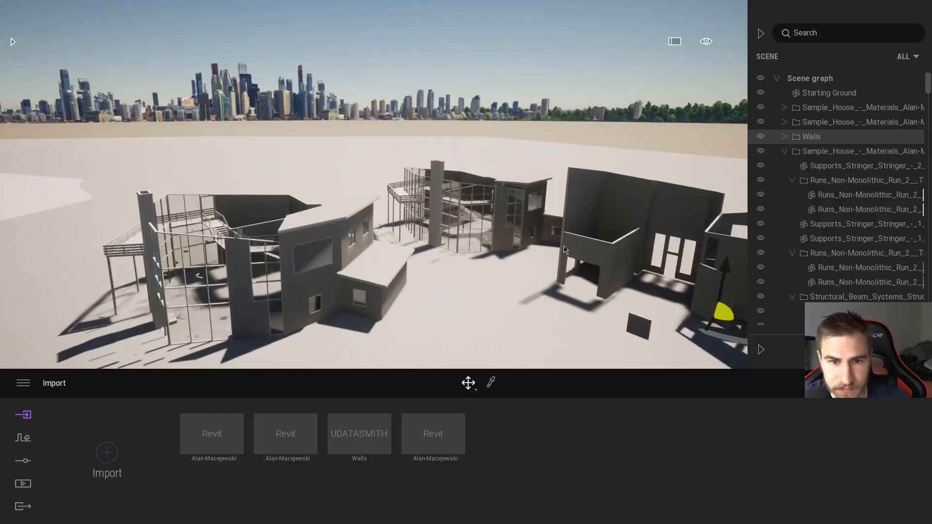
Step: Collapse the newly linked group in the scene graph and hide the Walls group and both earlier Sample_House groups
{"action": "left_click", "coordinate": [784, 151]}
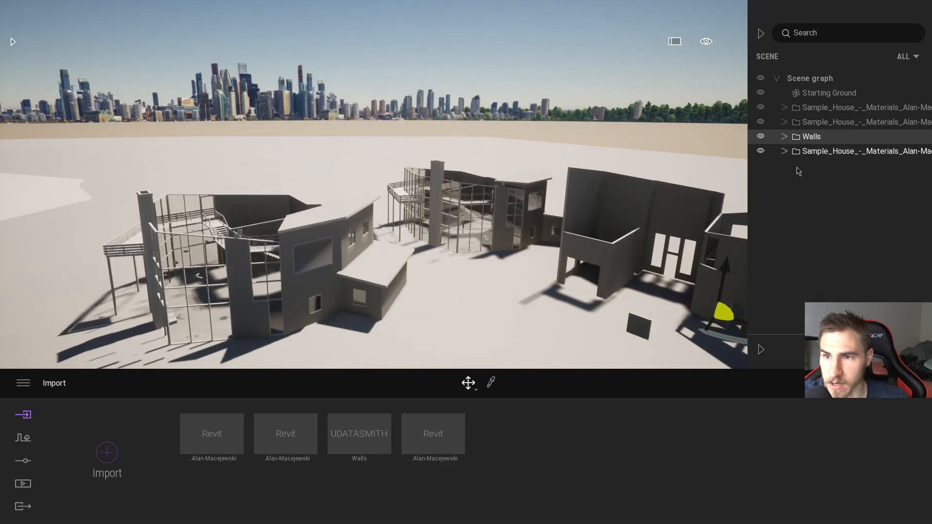
{"action": "left_click", "coordinate": [761, 137]}
{"action": "left_click", "coordinate": [761, 123]}
{"action": "left_click", "coordinate": [762, 108]}
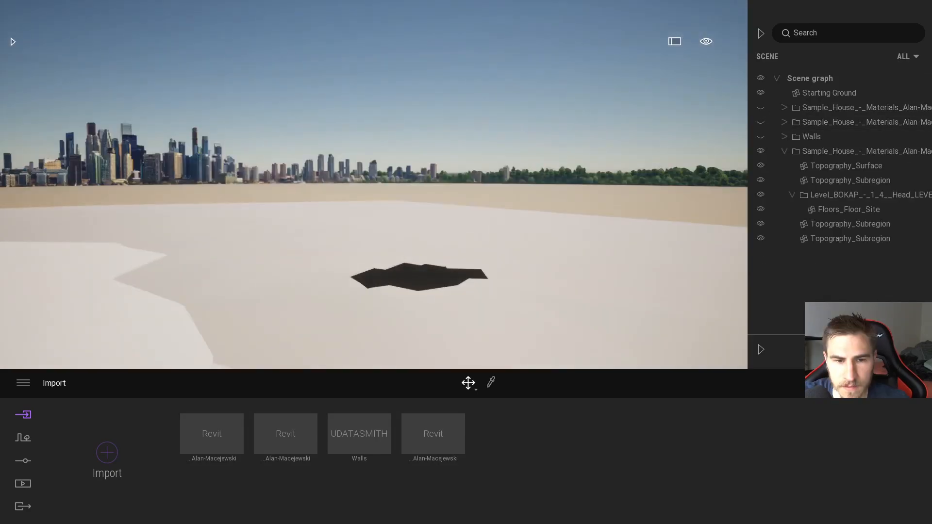
{"action": "right_click_drag", "start_coordinate": [374, 184], "coordinate": [339, 250]}
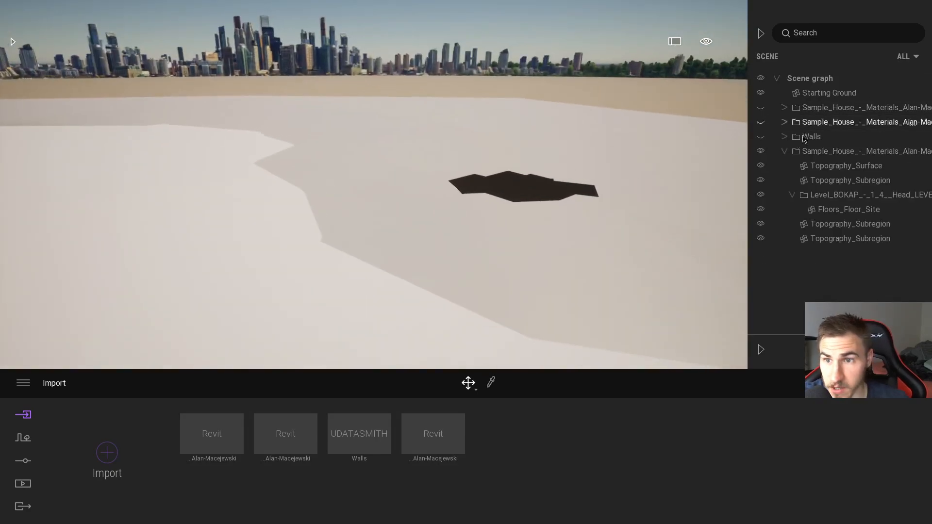
Step: Collapse the new link's topography hierarchy and make the Walls group visible again
{"action": "left_click", "coordinate": [781, 152]}
{"action": "left_click", "coordinate": [784, 152]}
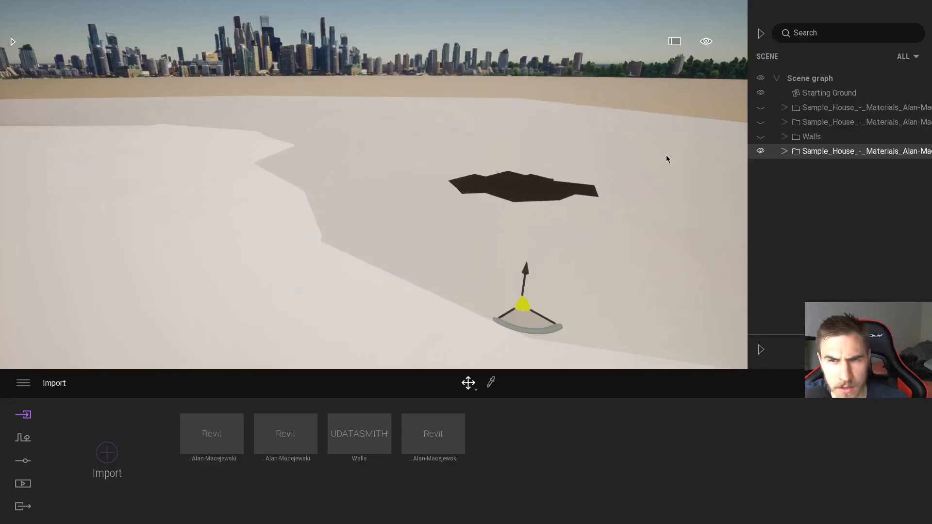
{"action": "left_click", "coordinate": [761, 136]}
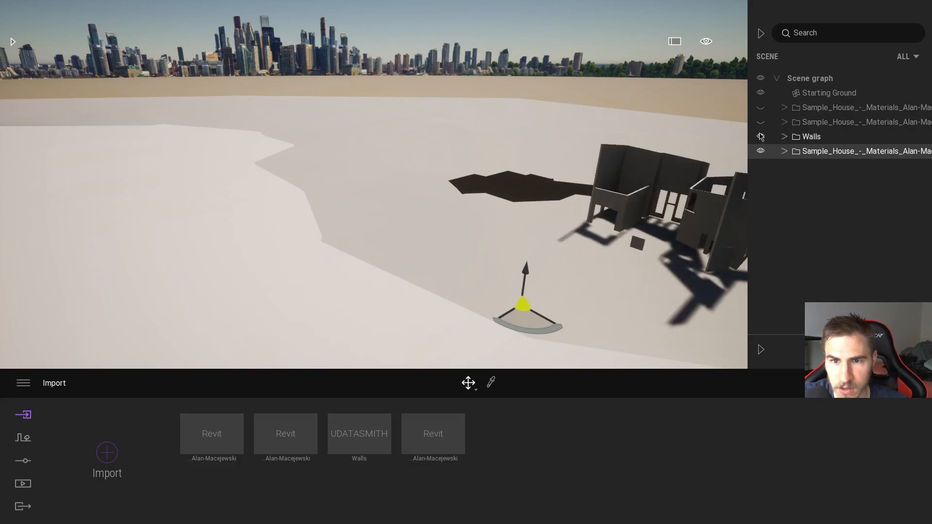
{"action": "right_click_drag", "start_coordinate": [601, 208], "coordinate": [680, 189]}
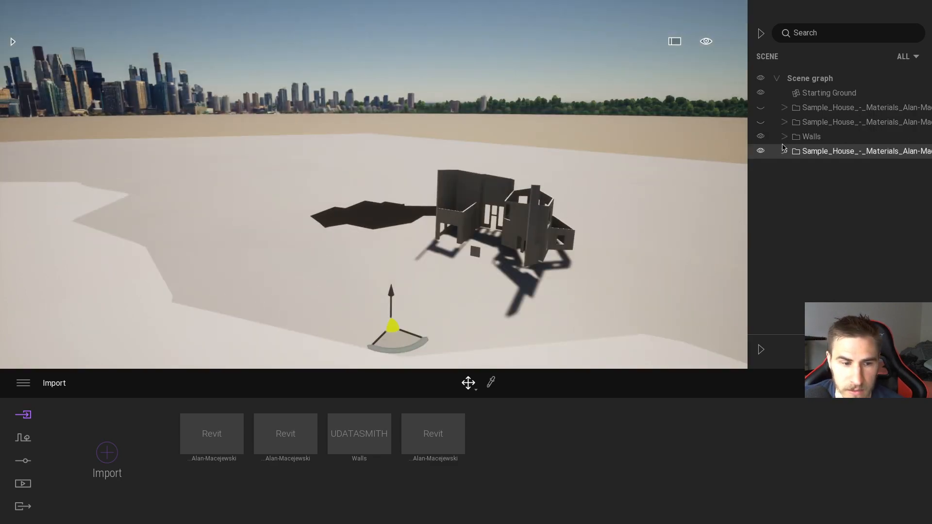
Step: Return to Revit and check the Direct Link connection status for the newly added link, then close it
{"action": "key", "text": "alt+Tab"}
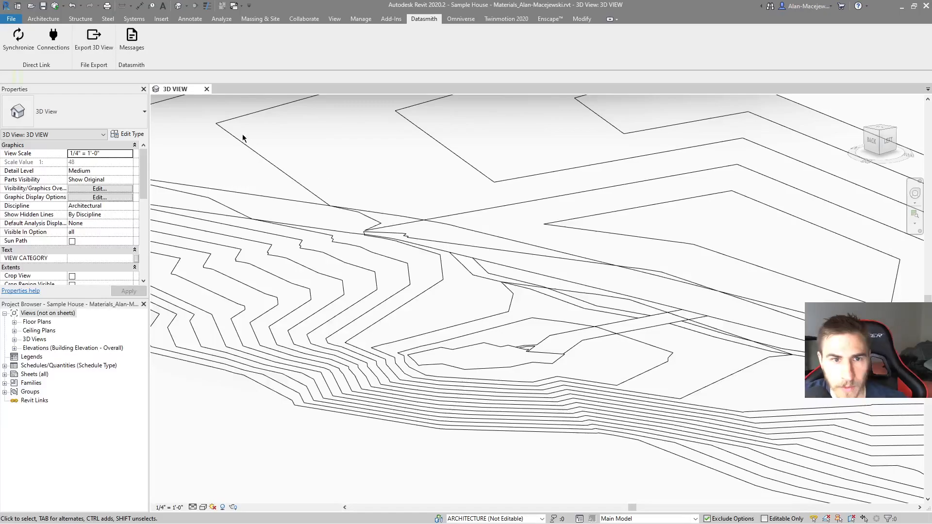
{"action": "left_click", "coordinate": [53, 41]}
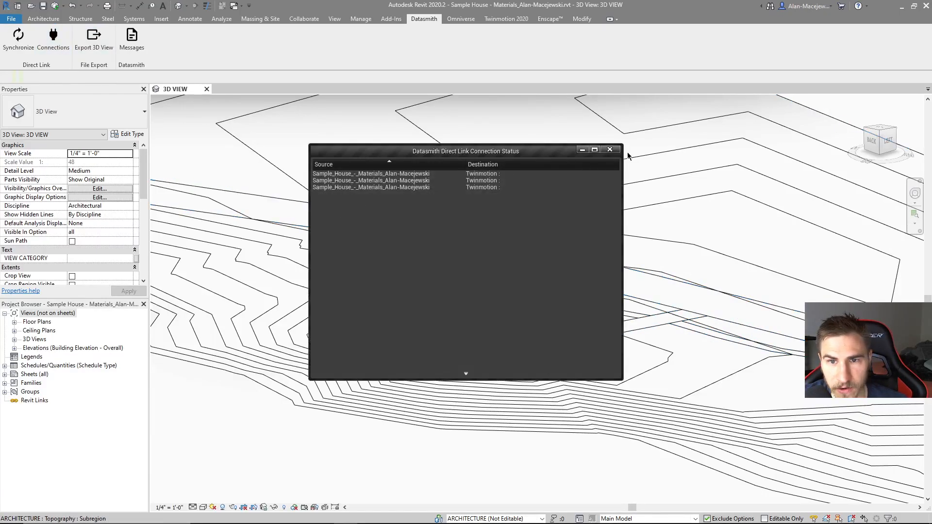
{"action": "left_click", "coordinate": [610, 149]}
Step: Switch to Twinmotion and make the earlier linked Sample_House groups visible again
{"action": "key", "text": "alt+Tab"}
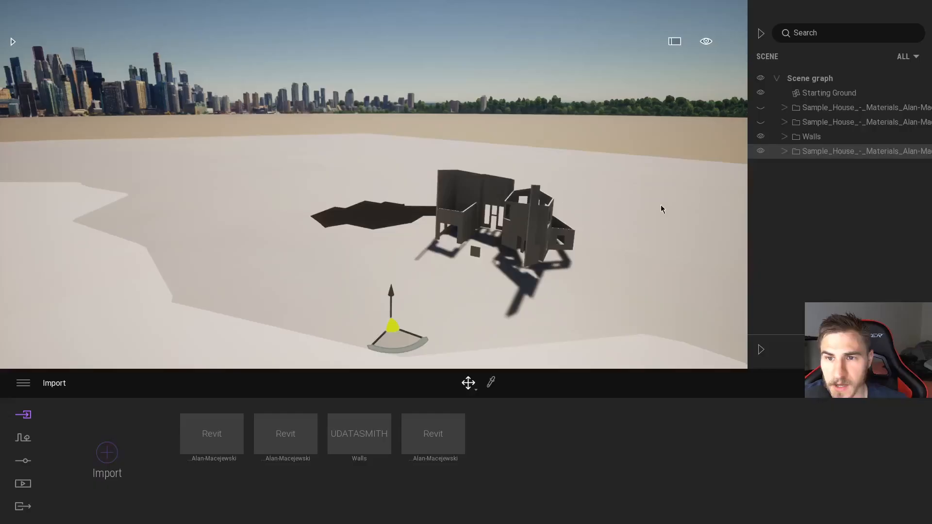
{"action": "left_click", "coordinate": [761, 123]}
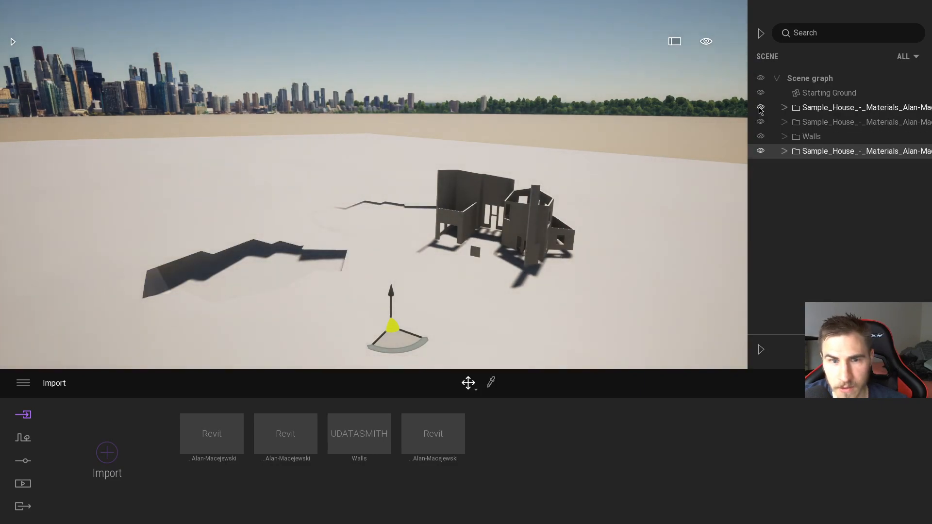
Step: Hide the three linked Sample_House groups and delete them from the scene graph
{"action": "left_click", "coordinate": [760, 107]}
{"action": "left_click", "coordinate": [760, 122]}
{"action": "left_click", "coordinate": [760, 151]}
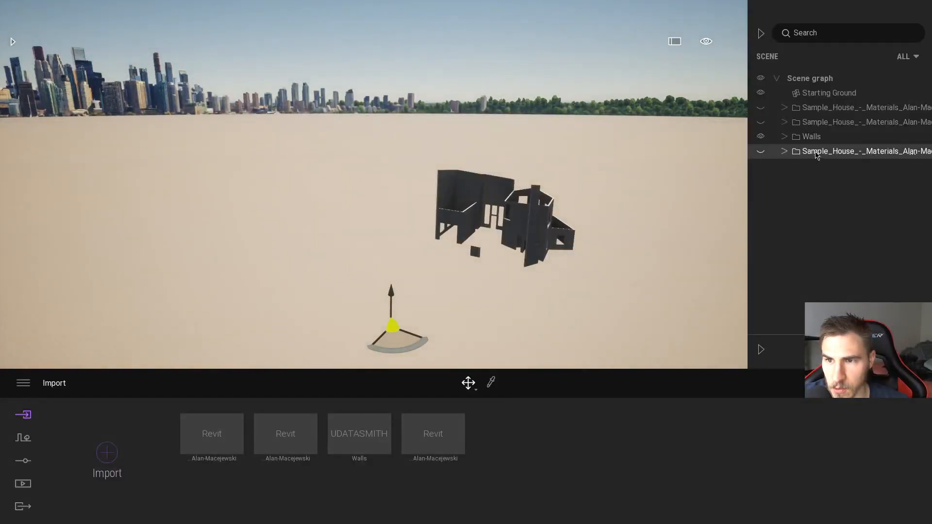
{"action": "right_click", "coordinate": [817, 153]}
{"action": "left_click", "coordinate": [817, 266]}
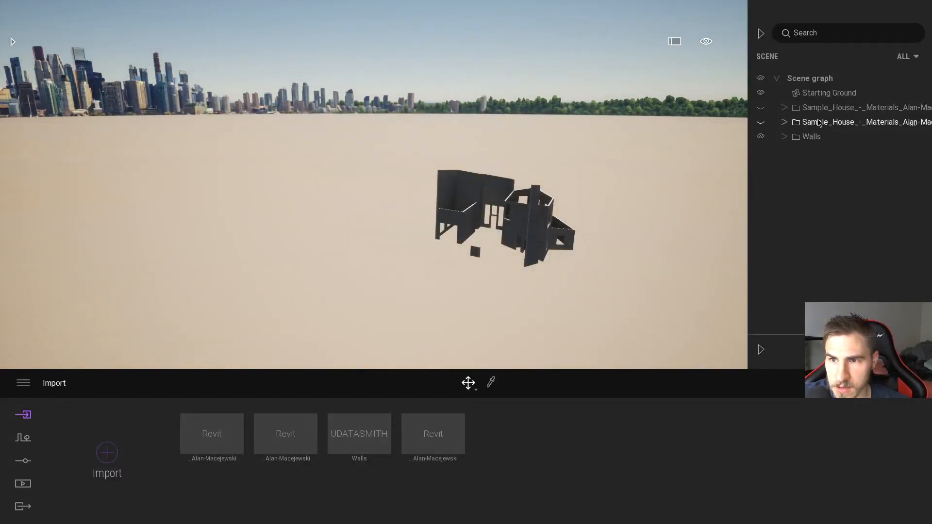
{"action": "right_click", "coordinate": [819, 121]}
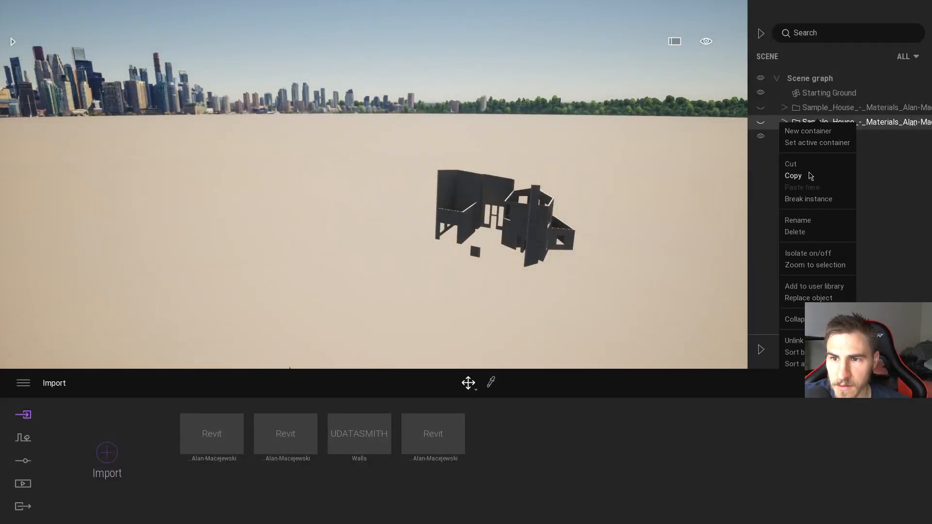
{"action": "left_click", "coordinate": [798, 235]}
{"action": "right_click", "coordinate": [813, 115]}
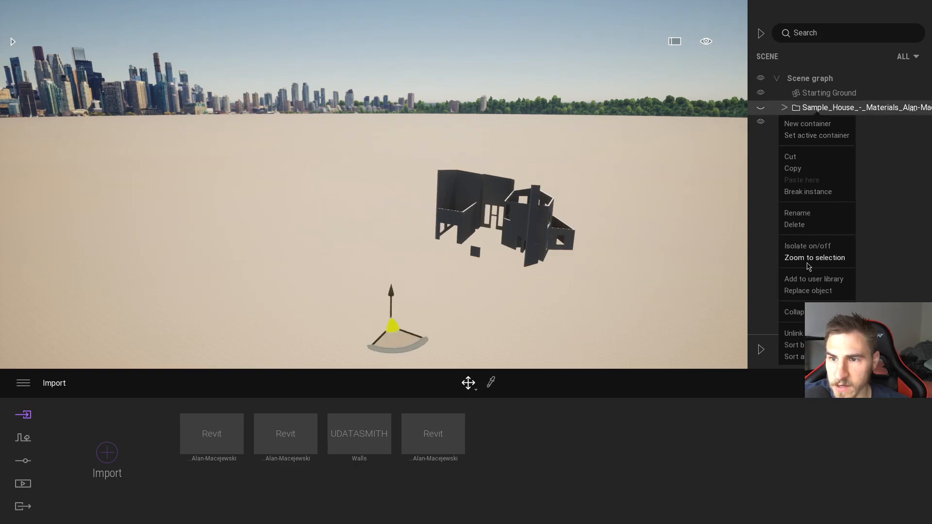
{"action": "left_click", "coordinate": [805, 226]}
Step: Delete the three Revit Direct Link entries from the imports, keeping the Walls Datasmith import
{"action": "right_click", "coordinate": [429, 436]}
{"action": "left_click", "coordinate": [394, 391]}
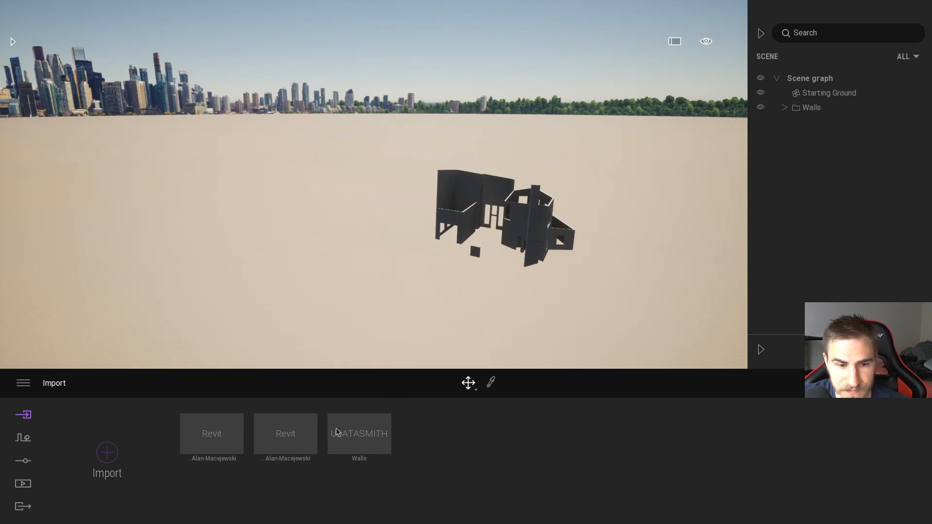
{"action": "right_click", "coordinate": [297, 428]}
{"action": "left_click", "coordinate": [248, 390]}
{"action": "right_click", "coordinate": [229, 432]}
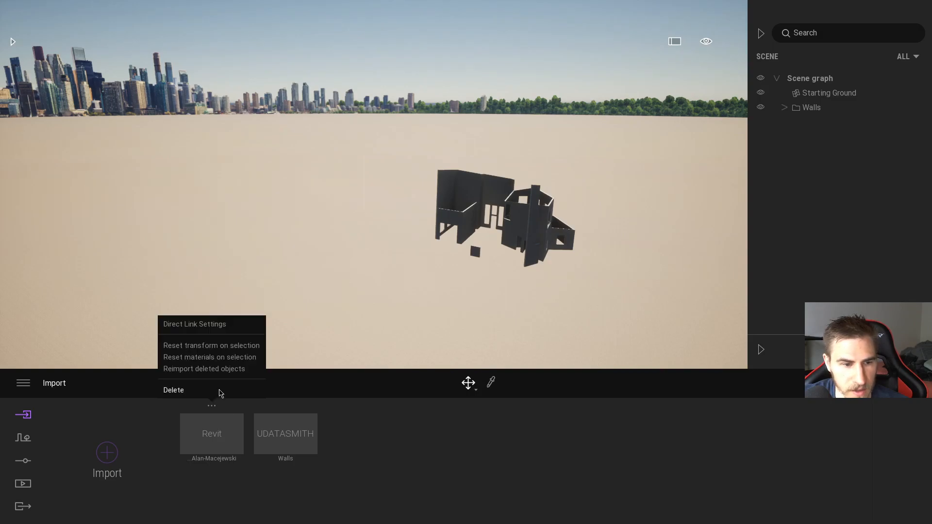
{"action": "left_click", "coordinate": [219, 390]}
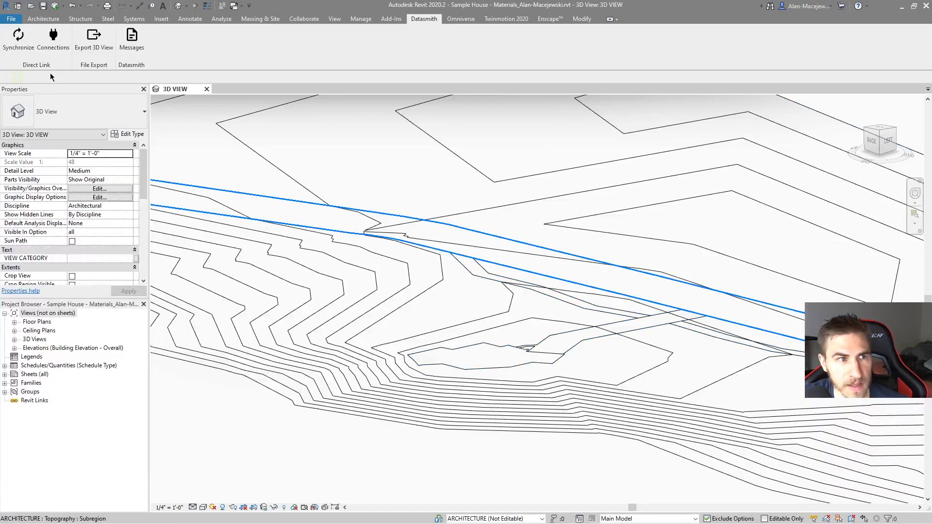
Step: Switch to Revit, check the Direct Link connection status, and briefly reveal the hidden elements in the 3D view
{"action": "left_click", "coordinate": [54, 39]}
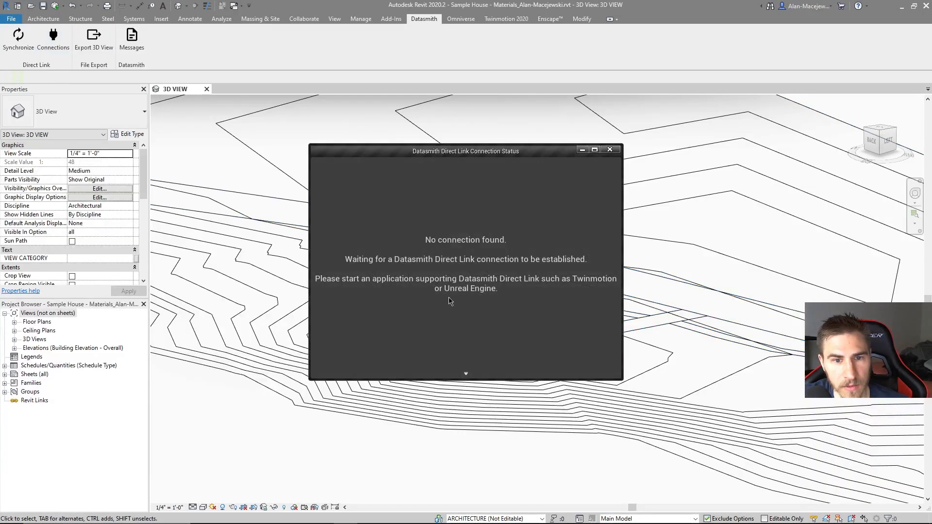
{"action": "left_click", "coordinate": [611, 151]}
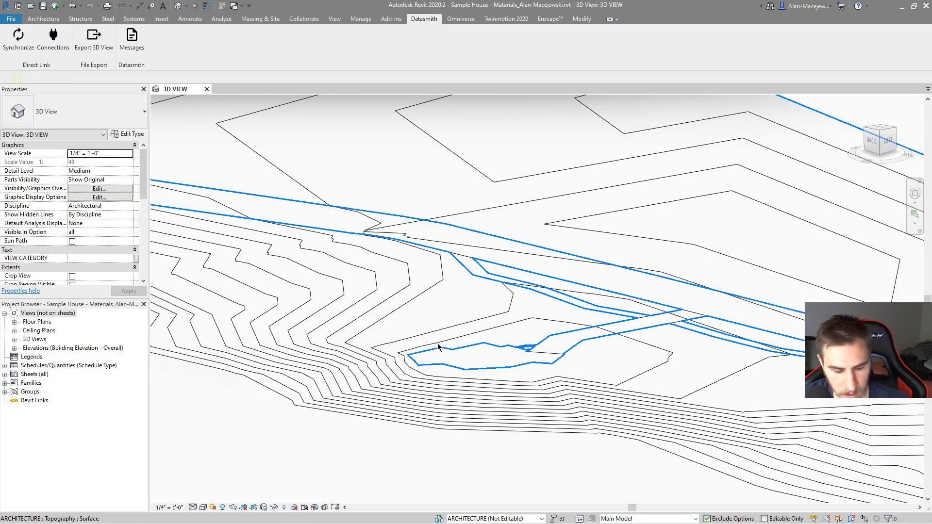
{"action": "key", "text": "r"}
{"action": "key", "text": "h"}
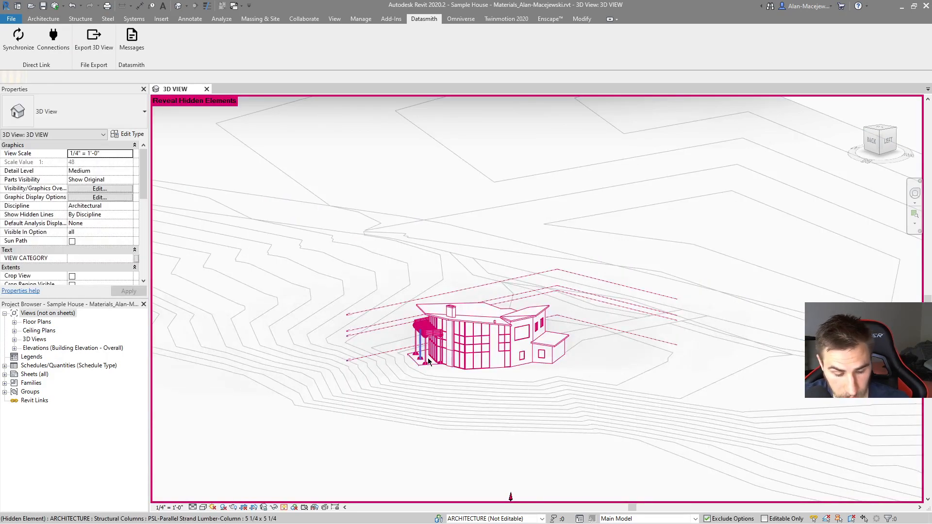
{"action": "key", "text": "r"}
{"action": "key", "text": "h"}
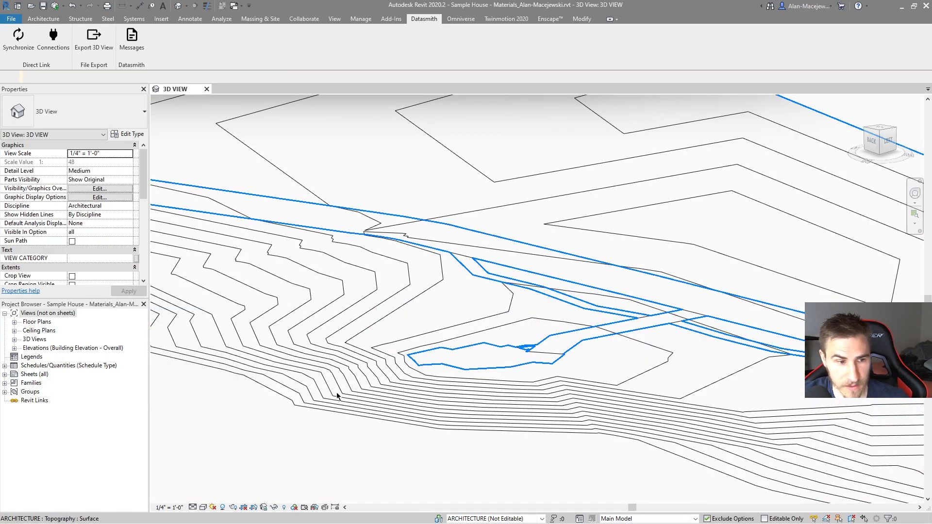
Step: Rename the view named 3D VIEW as 3D - SITE
{"action": "left_click", "coordinate": [14, 339]}
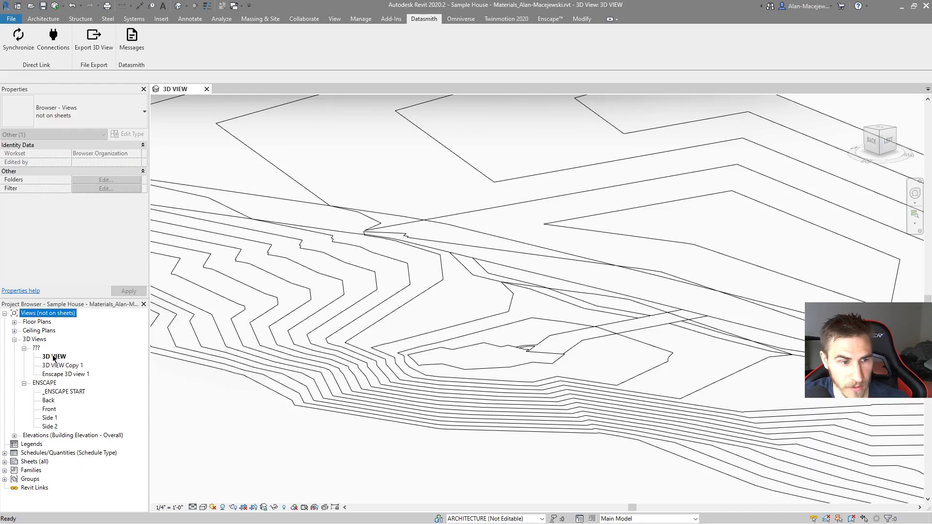
{"action": "right_click", "coordinate": [55, 356]}
{"action": "left_click", "coordinate": [96, 271]}
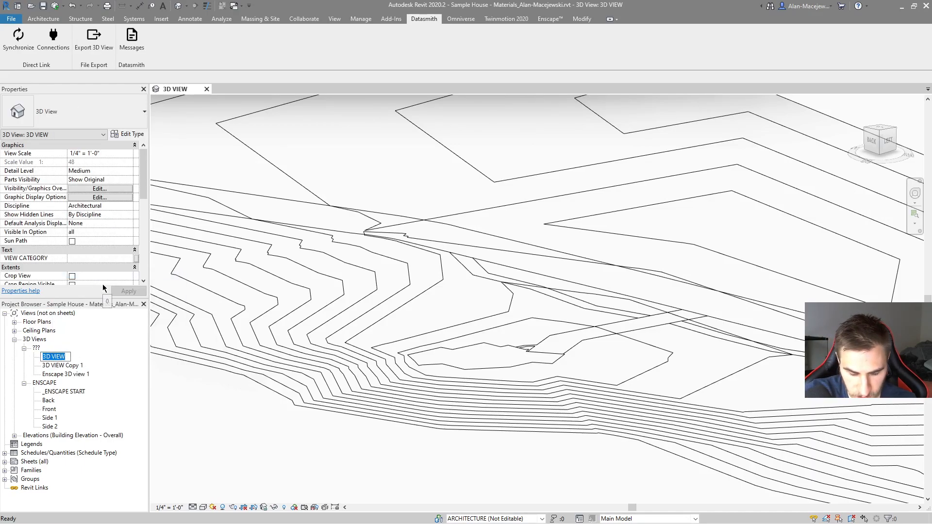
{"action": "type", "text": "3"}
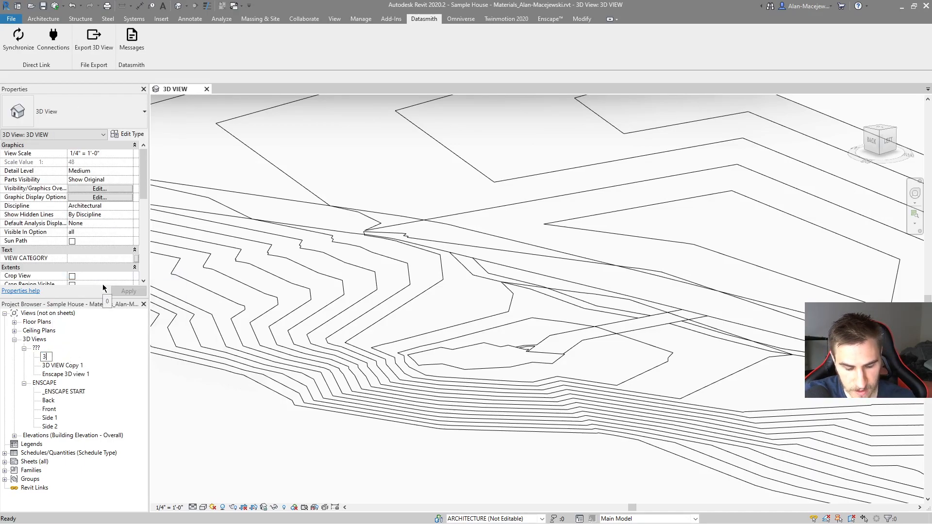
{"action": "type", "text": "D - SITE"}
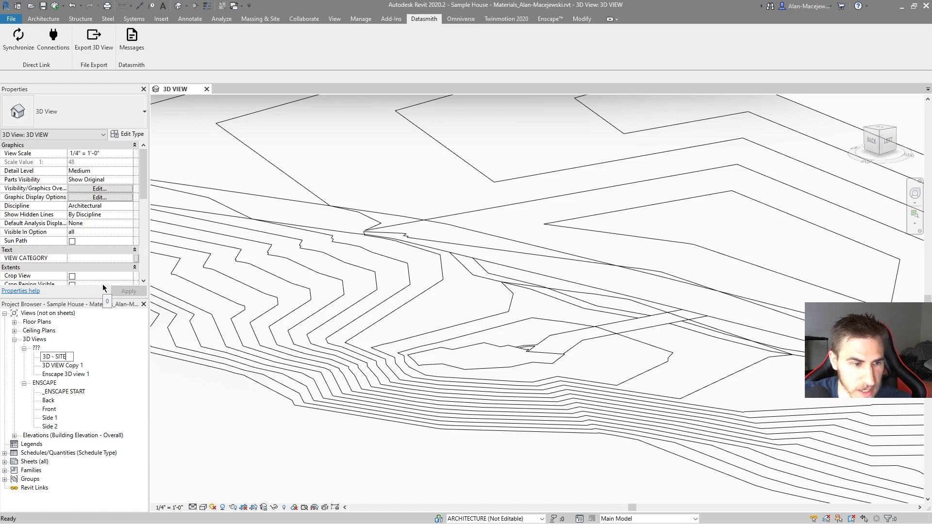
{"action": "key", "text": "Return"}
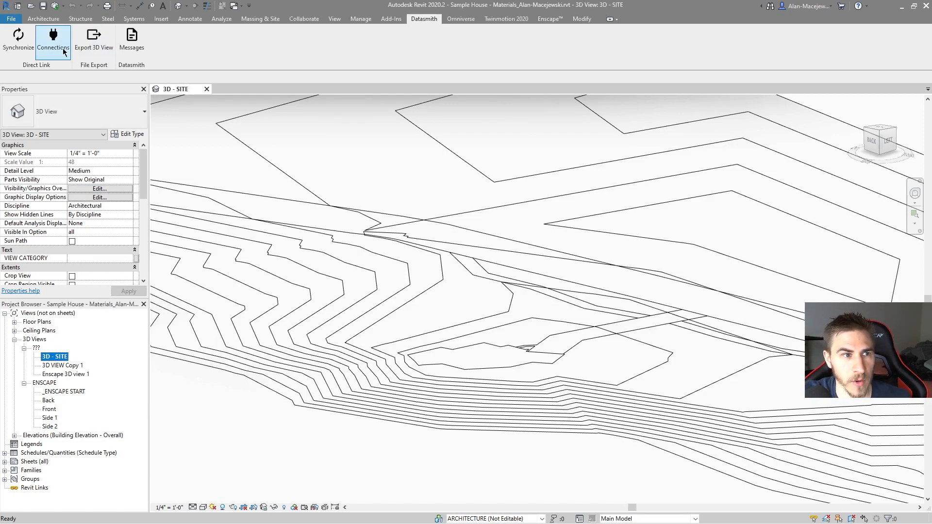
Step: Switch to Twinmotion, hide the Walls group, and import the Revit source through Direct Link with Keep hierarchy
{"action": "left_click", "coordinate": [38, 49]}
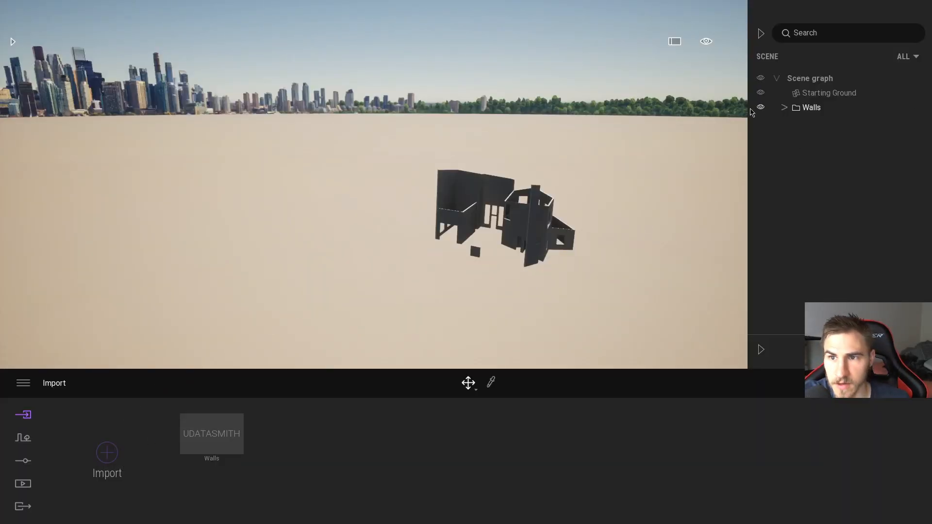
{"action": "left_click", "coordinate": [760, 107]}
{"action": "left_click", "coordinate": [96, 466]}
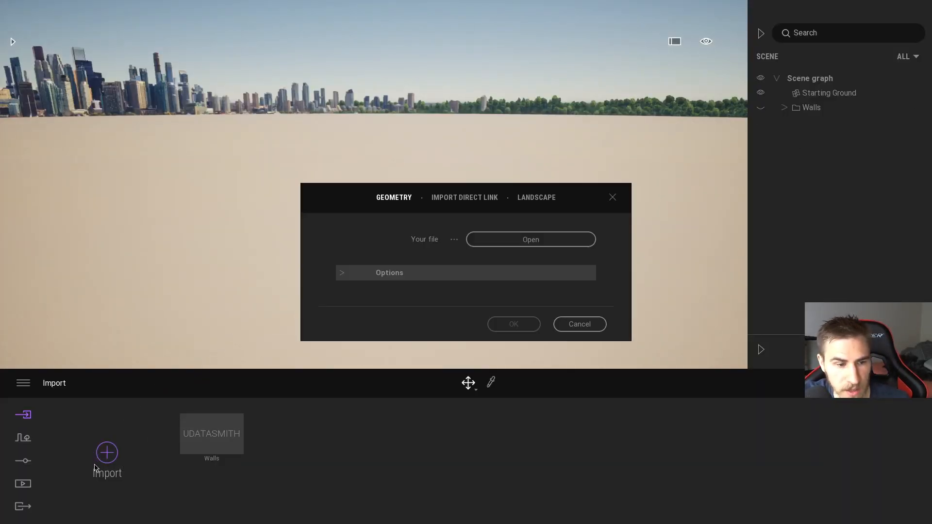
{"action": "left_click", "coordinate": [465, 198]}
{"action": "left_click", "coordinate": [528, 273]}
{"action": "left_click", "coordinate": [550, 283]}
{"action": "left_click", "coordinate": [513, 324]}
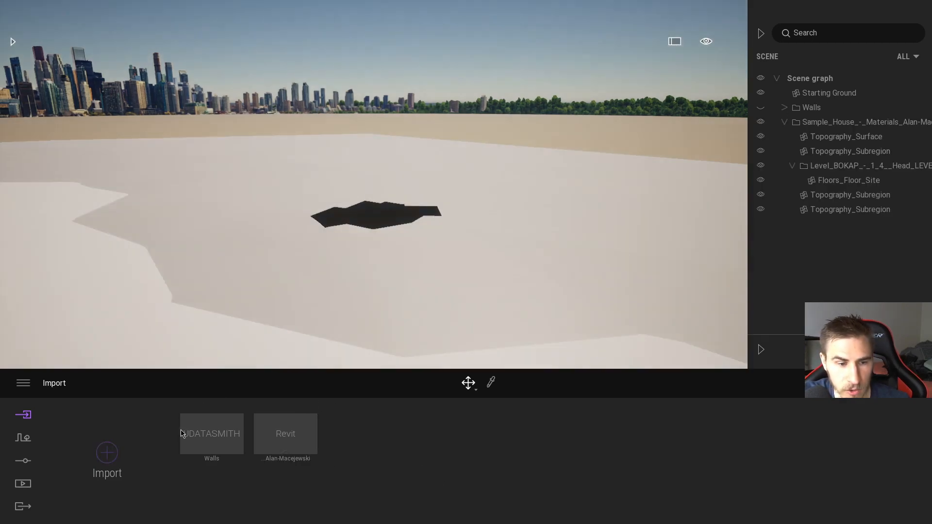
{"action": "right_click_drag", "start_coordinate": [359, 253], "coordinate": [190, 237]}
{"action": "right_click_drag", "start_coordinate": [466, 330], "coordinate": [342, 336]}
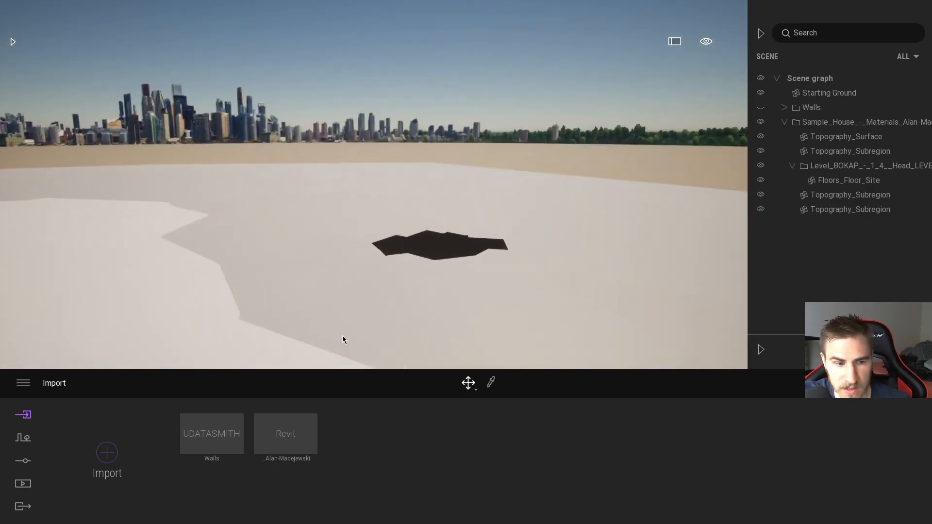
{"action": "right_click", "coordinate": [288, 447]}
{"action": "left_click", "coordinate": [356, 427]}
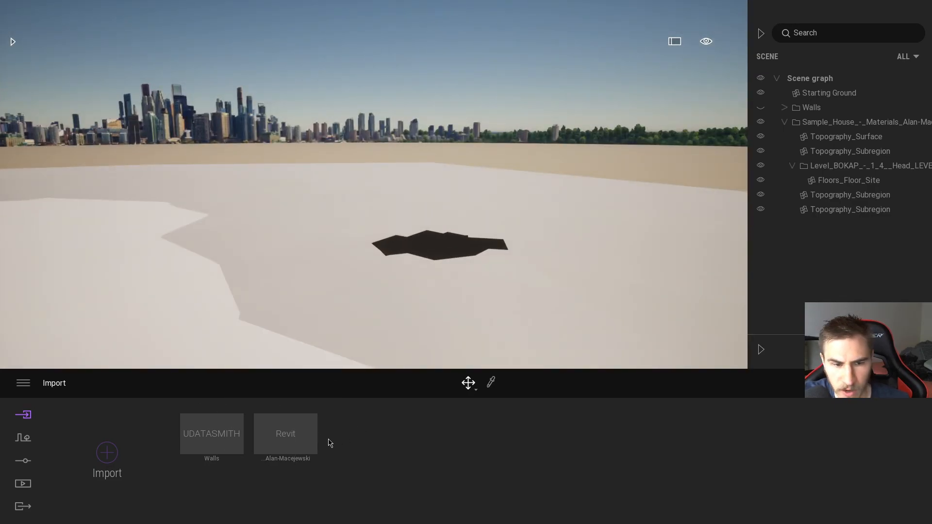
{"action": "right_click", "coordinate": [280, 462]}
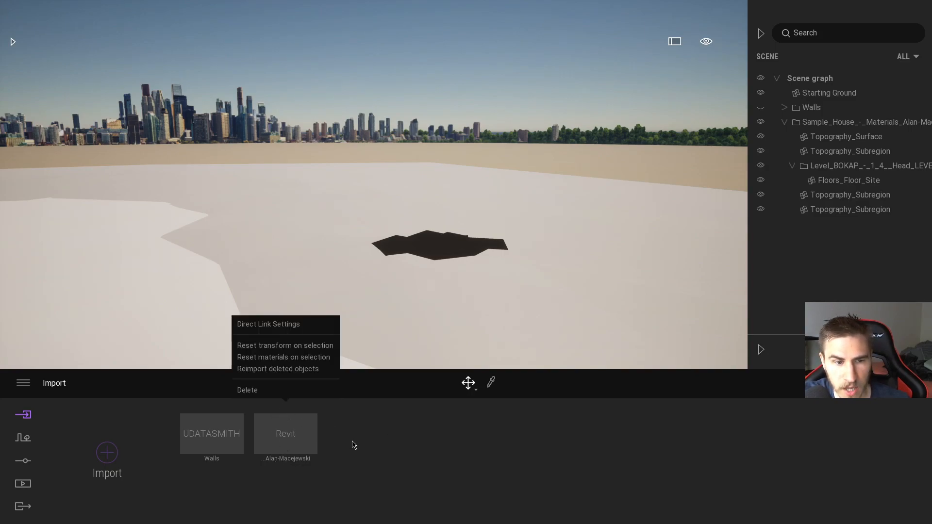
{"action": "left_click", "coordinate": [384, 443]}
{"action": "right_click", "coordinate": [293, 443]}
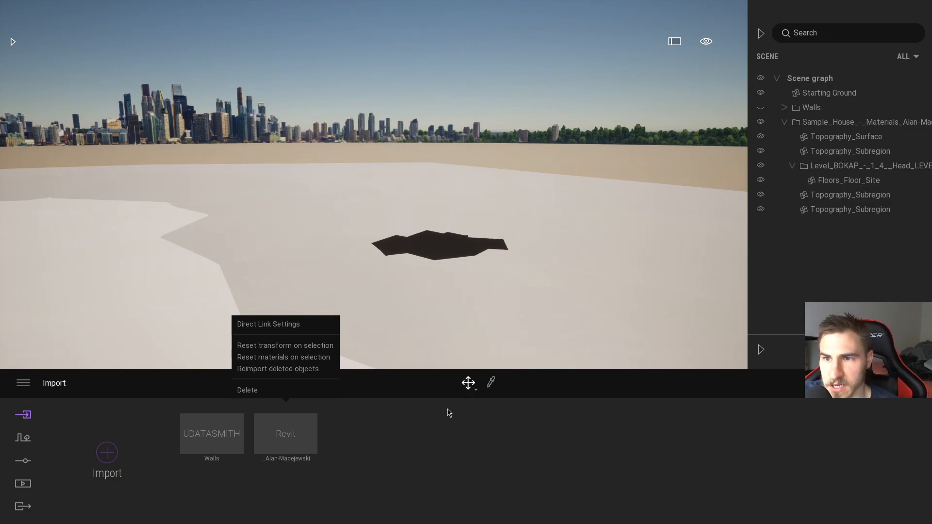
{"action": "left_click", "coordinate": [837, 242]}
Step: Collapse the newly linked Sample_House group in the scene graph and rename it SITE
{"action": "left_click", "coordinate": [784, 122]}
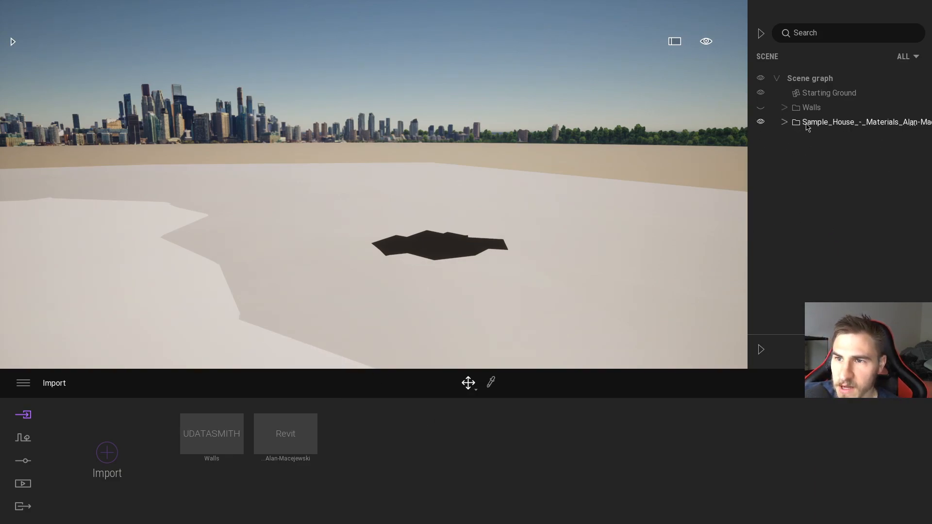
{"action": "right_click", "coordinate": [811, 125]}
{"action": "left_click", "coordinate": [792, 225]}
{"action": "type", "text": "SITE"}
{"action": "key", "text": "Return"}
{"action": "middle_click_drag", "start_coordinate": [546, 217], "coordinate": [520, 188]}
Step: Switch to Revit and duplicate the 3D - SITE view
{"action": "key", "text": "alt+Tab"}
{"action": "right_click", "coordinate": [54, 356]}
{"action": "mouse_move", "coordinate": [160, 210]}
{"action": "left_click", "coordinate": [208, 221]}
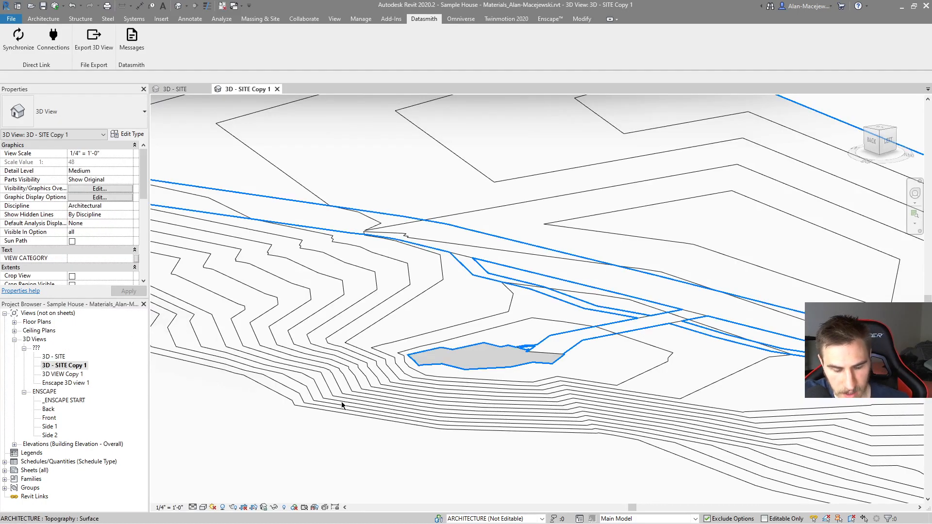
Step: Show the hidden house without the site topography in the copied view, declining to unhide all analytical model categories
{"action": "key", "text": "r"}
{"action": "key", "text": "h"}
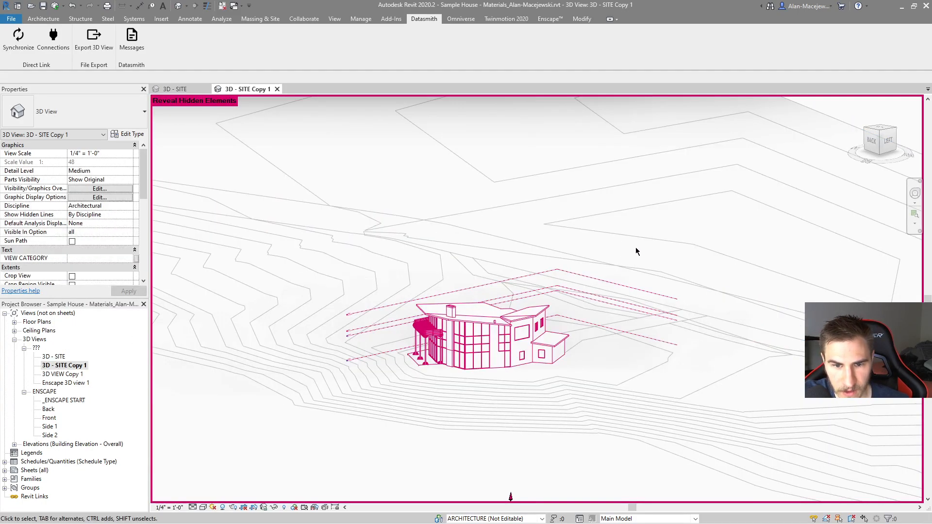
{"action": "left_click_drag", "start_coordinate": [410, 448], "coordinate": [589, 245]}
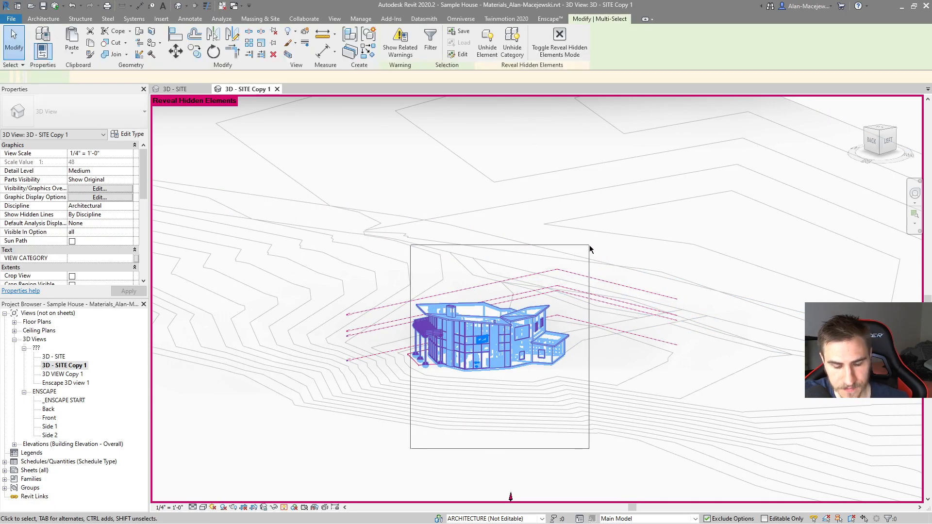
{"action": "left_click", "coordinate": [495, 269]}
{"action": "scroll", "coordinate": [495, 269], "scroll_direction": "down", "scroll_amount": 6}
{"action": "left_click", "coordinate": [642, 316]}
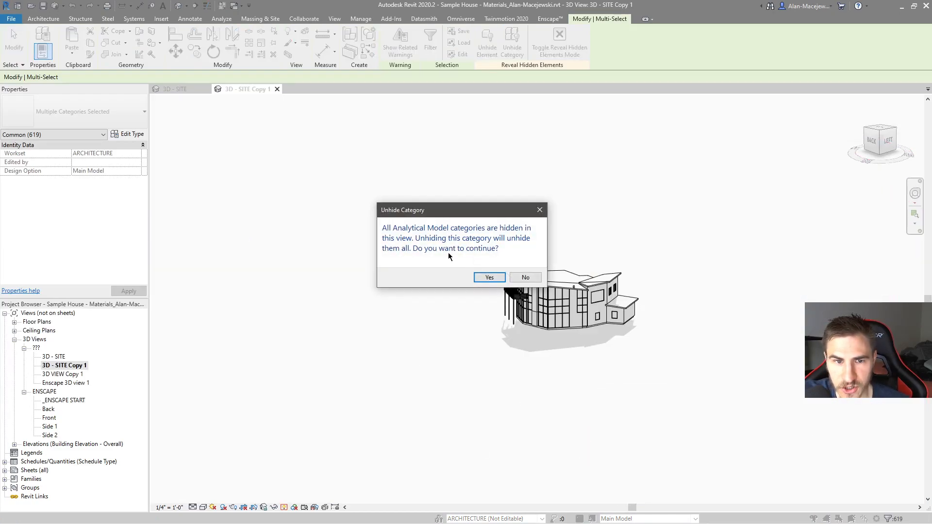
{"action": "left_click", "coordinate": [530, 277]}
{"action": "left_click", "coordinate": [623, 340]}
Step: Rename the copied view as 3D - BUILDING
{"action": "scroll", "coordinate": [571, 324], "scroll_direction": "up", "scroll_amount": 3}
{"action": "middle_click_drag", "start_coordinate": [571, 324], "coordinate": [602, 319], "text": "shift"}
{"action": "scroll", "coordinate": [364, 225], "scroll_direction": "up", "scroll_amount": 2}
{"action": "right_click", "coordinate": [82, 363]}
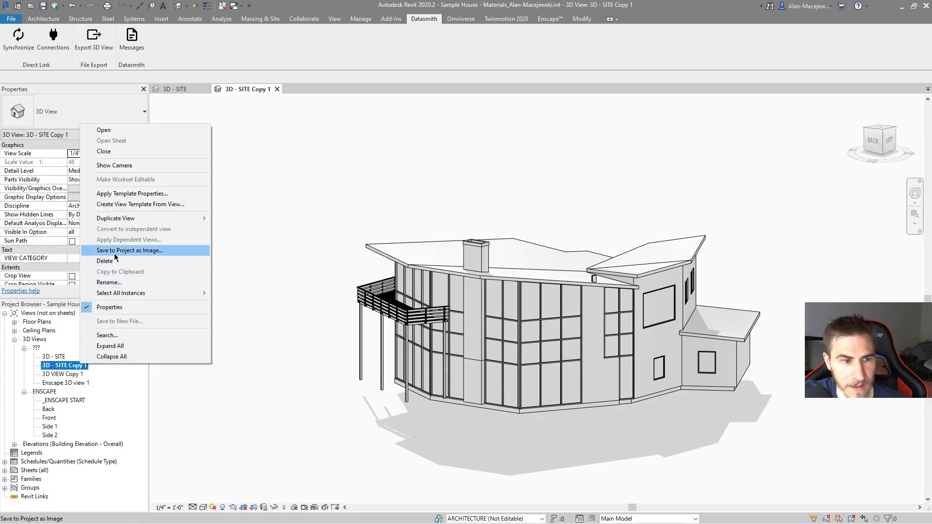
{"action": "left_click", "coordinate": [121, 287]}
{"action": "type", "text": "3D - BUI"}
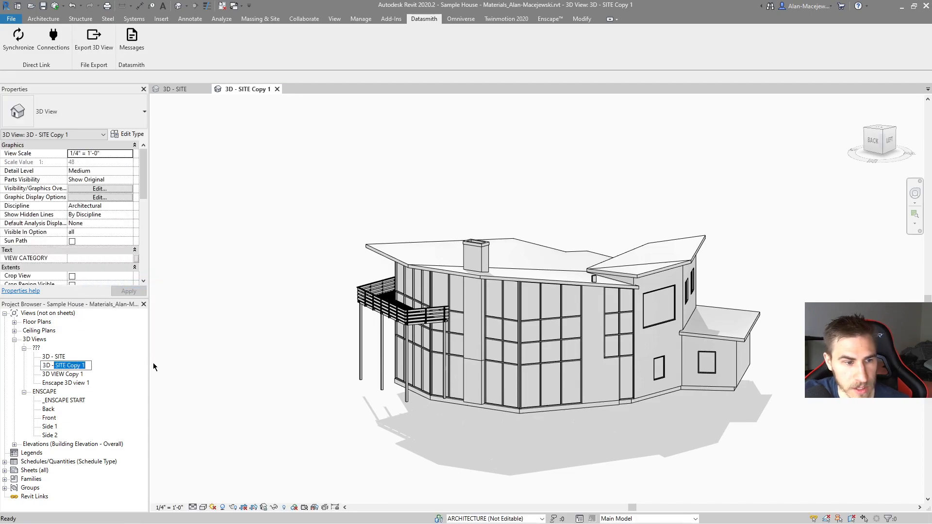
{"action": "type", "text": "LDING"}
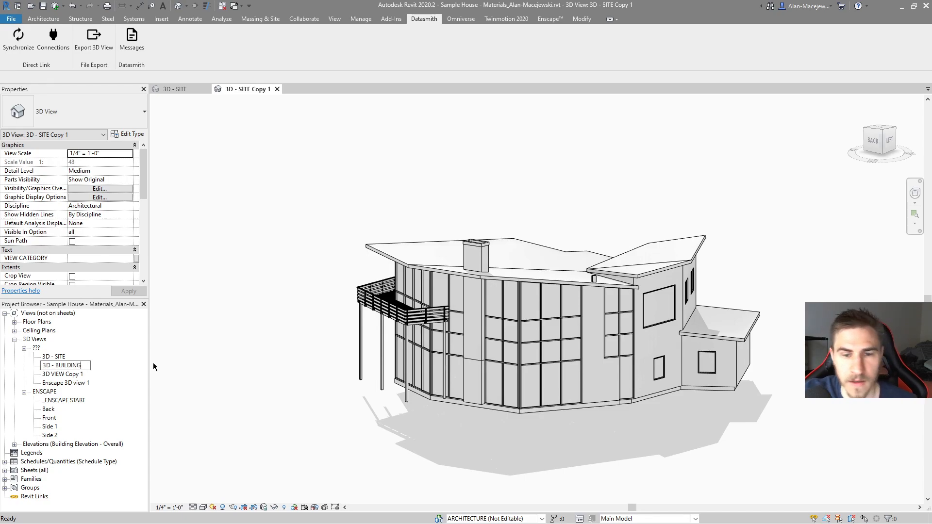
{"action": "key", "text": "Return"}
Step: Check the Direct Link connection status, then switch to Twinmotion and import the Revit source again with Keep hierarchy
{"action": "left_click", "coordinate": [63, 43]}
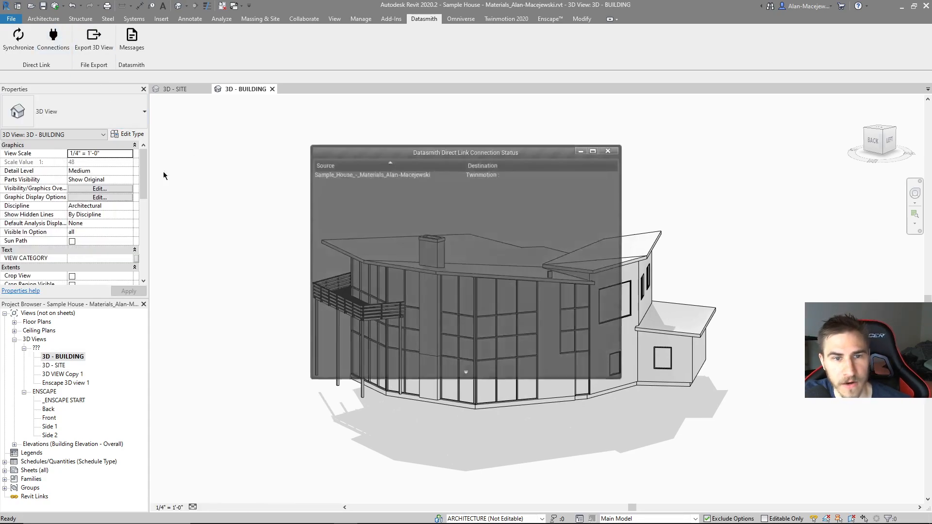
{"action": "left_click", "coordinate": [584, 149]}
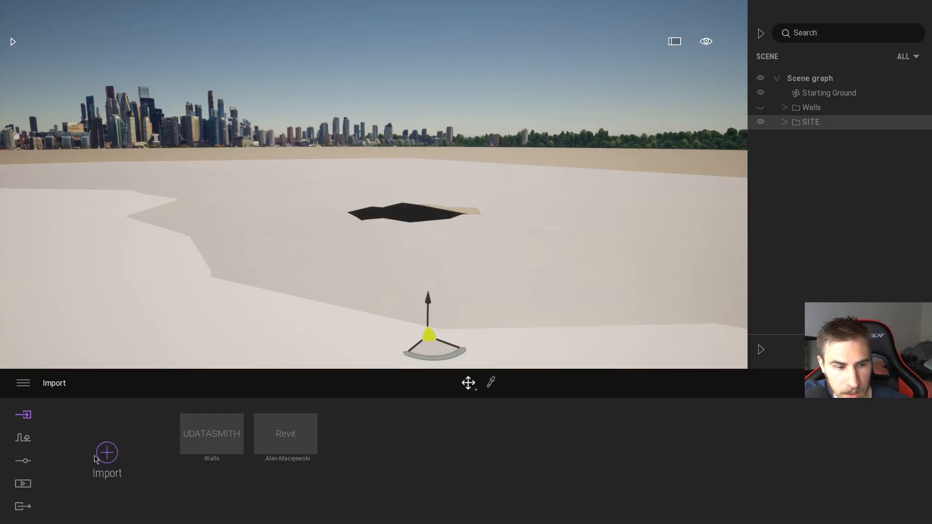
{"action": "left_click", "coordinate": [107, 453]}
{"action": "left_click", "coordinate": [397, 279]}
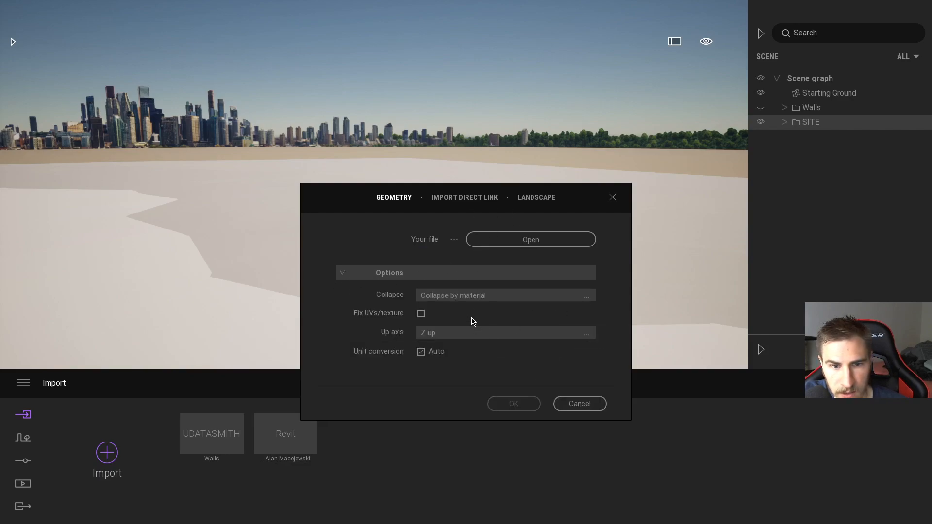
{"action": "left_click", "coordinate": [466, 199]}
{"action": "left_click", "coordinate": [530, 274]}
{"action": "left_click", "coordinate": [547, 282]}
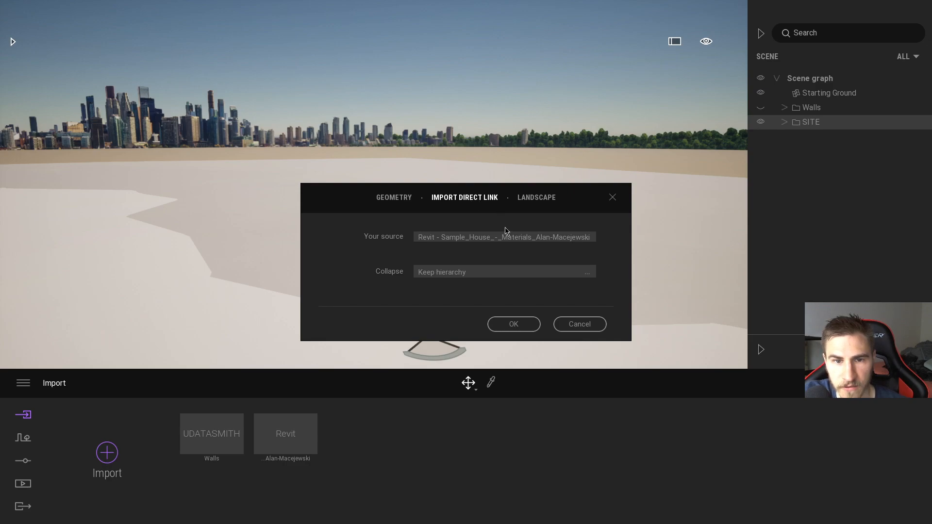
{"action": "left_click", "coordinate": [515, 325]}
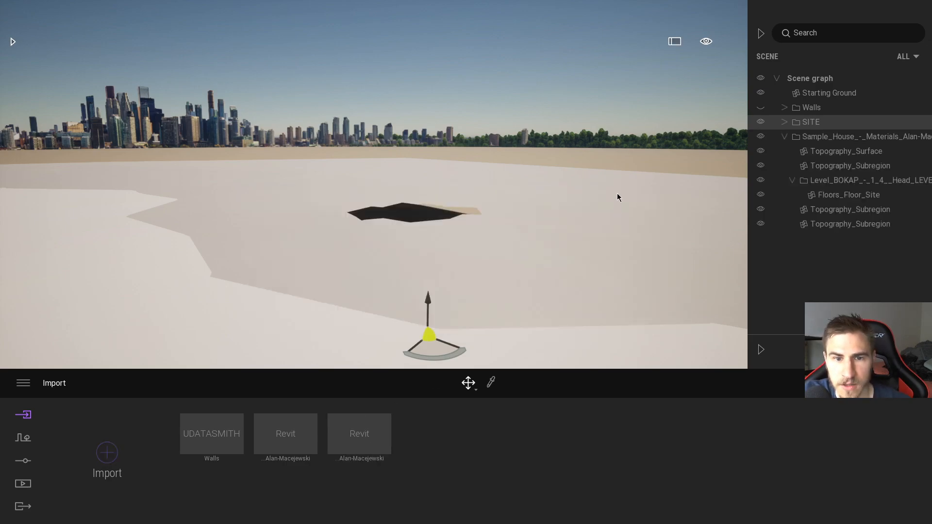
Step: Collapse the second linked house folder in the scene graph and toggle its visibility to compare it with the SITE folder
{"action": "left_click", "coordinate": [792, 180]}
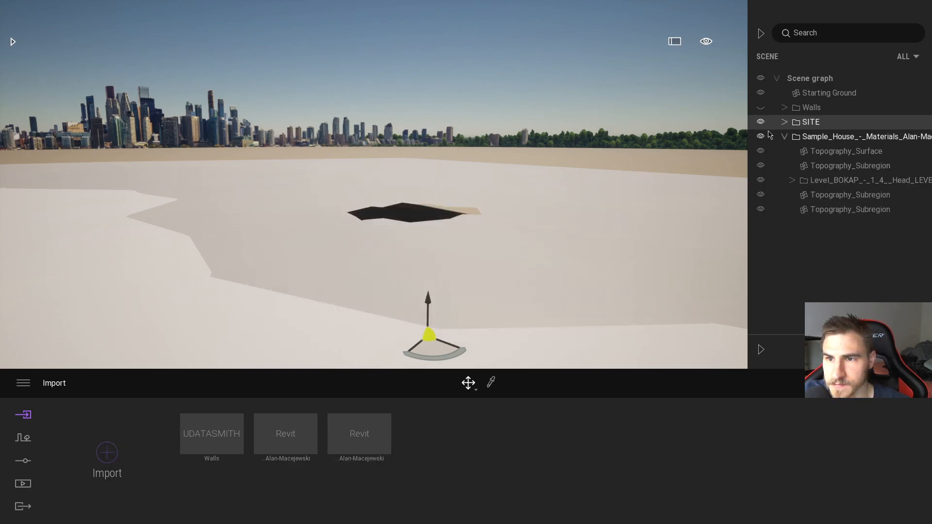
{"action": "left_click", "coordinate": [785, 137]}
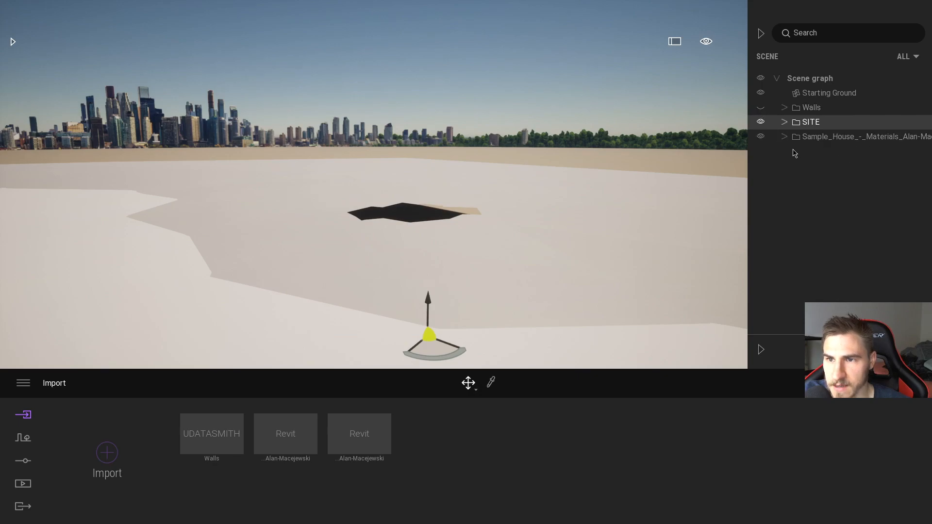
{"action": "left_click", "coordinate": [761, 138]}
{"action": "key", "text": "alt+Tab"}
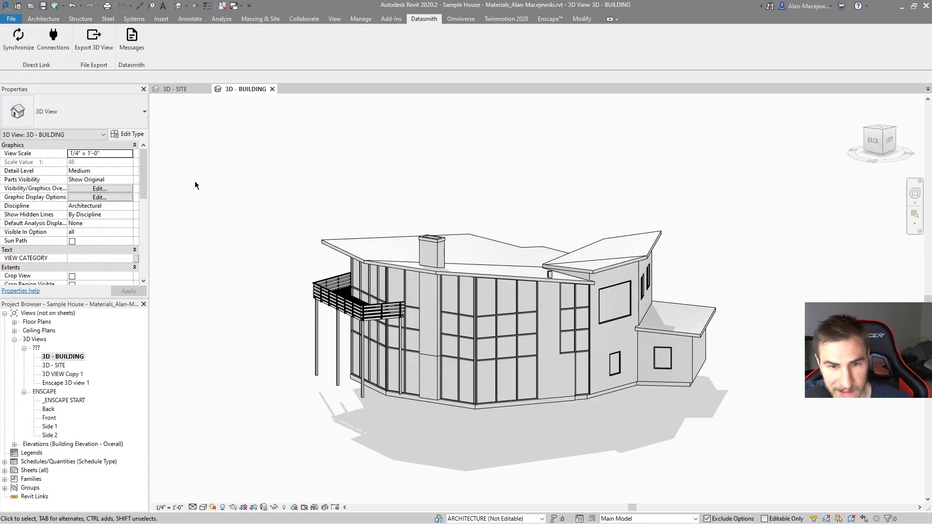
{"action": "key", "text": "alt+Tab"}
{"action": "left_click", "coordinate": [770, 143]}
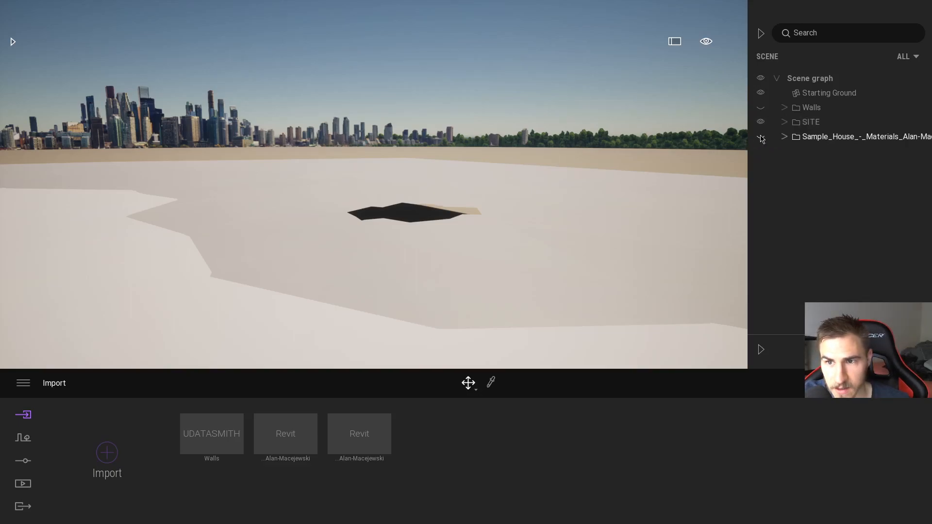
{"action": "left_click", "coordinate": [761, 137]}
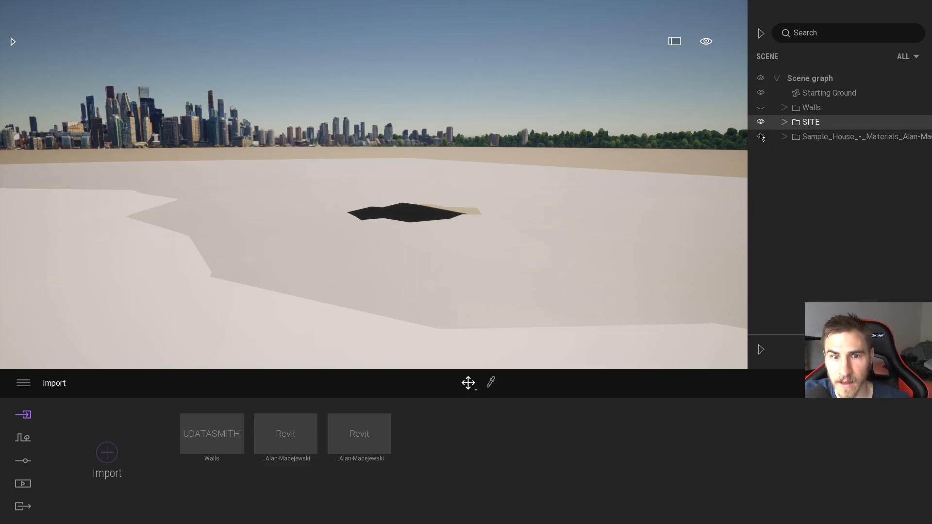
Step: Switch to Revit, synchronize the 3D - BUILDING view through Direct Link, and return to Twinmotion
{"action": "key", "text": "alt+Tab"}
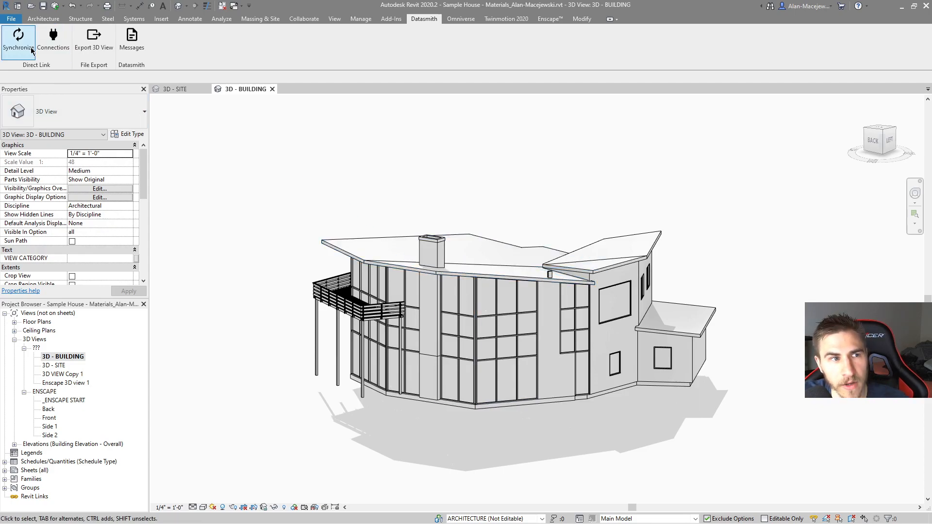
{"action": "left_click", "coordinate": [18, 40]}
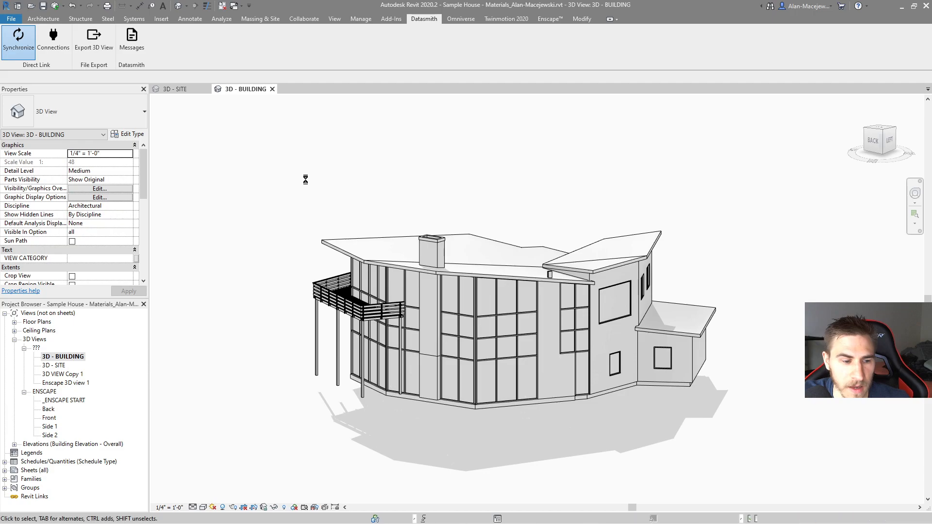
{"action": "key", "text": "alt+Tab"}
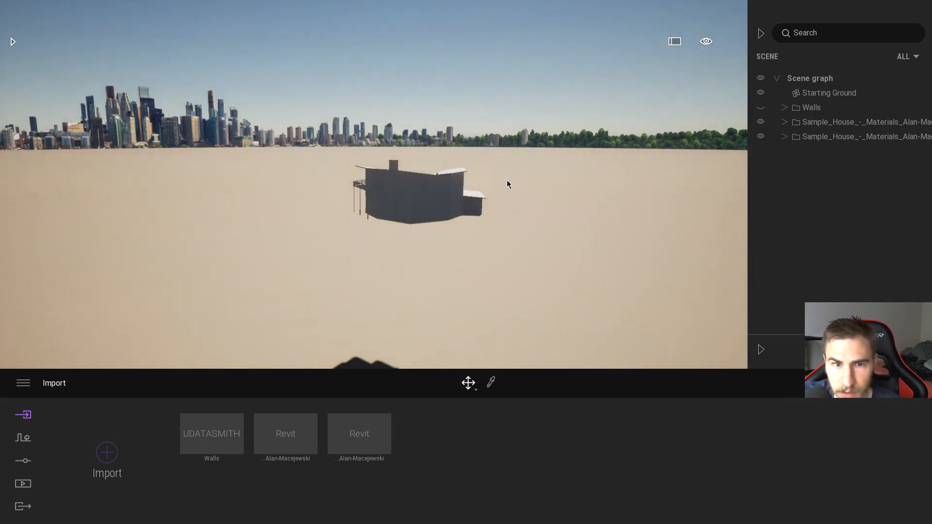
Step: Toggle the visibility of the two linked Sample House folders in turn to examine which geometry each one contains
{"action": "left_click", "coordinate": [760, 136]}
{"action": "left_click", "coordinate": [760, 135]}
{"action": "left_click", "coordinate": [760, 137]}
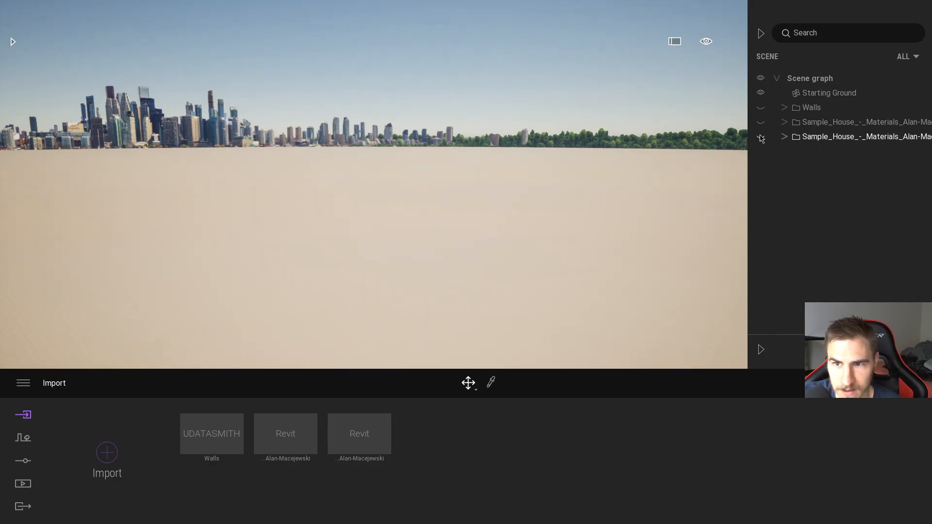
{"action": "left_click", "coordinate": [760, 135]}
{"action": "left_click", "coordinate": [761, 122]}
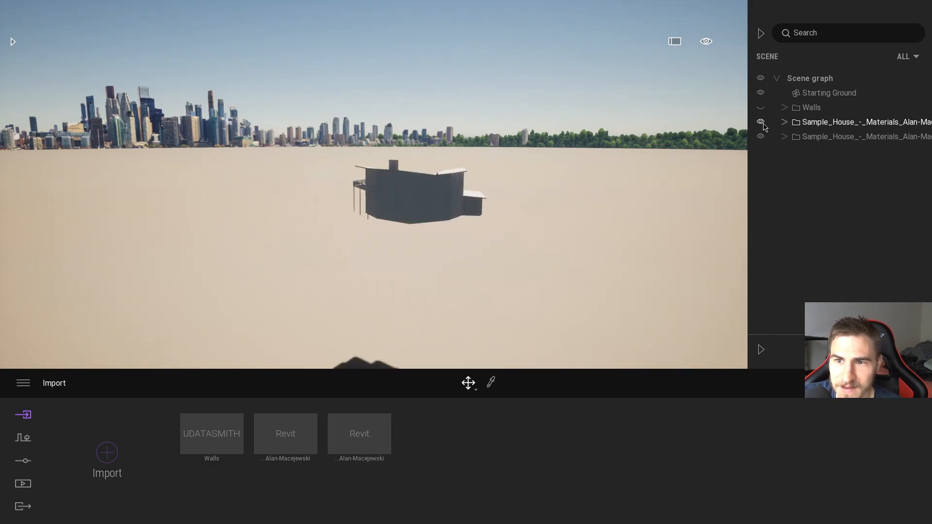
{"action": "left_click", "coordinate": [761, 136]}
{"action": "left_click", "coordinate": [761, 123]}
{"action": "left_click", "coordinate": [760, 136]}
{"action": "right_click_drag", "start_coordinate": [494, 243], "coordinate": [507, 241]}
{"action": "key", "text": "w"}
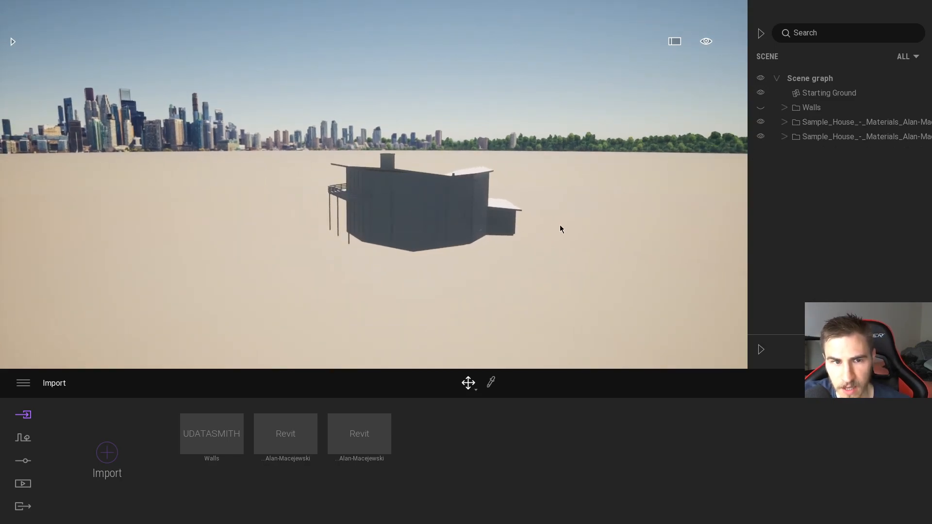
{"action": "key", "text": "alt+Tab"}
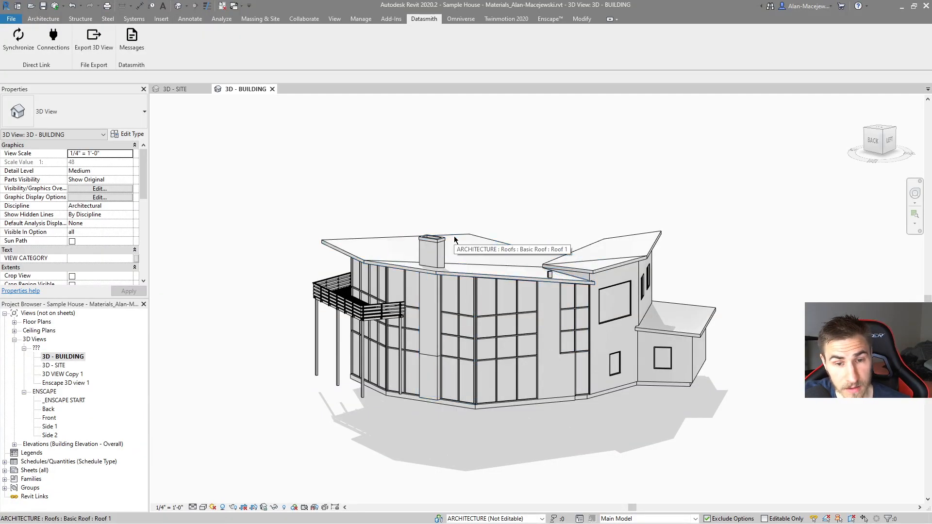
{"action": "key", "text": "alt+Tab"}
{"action": "mouse_move", "coordinate": [215, 439]}
{"action": "key", "text": "alt+Tab"}
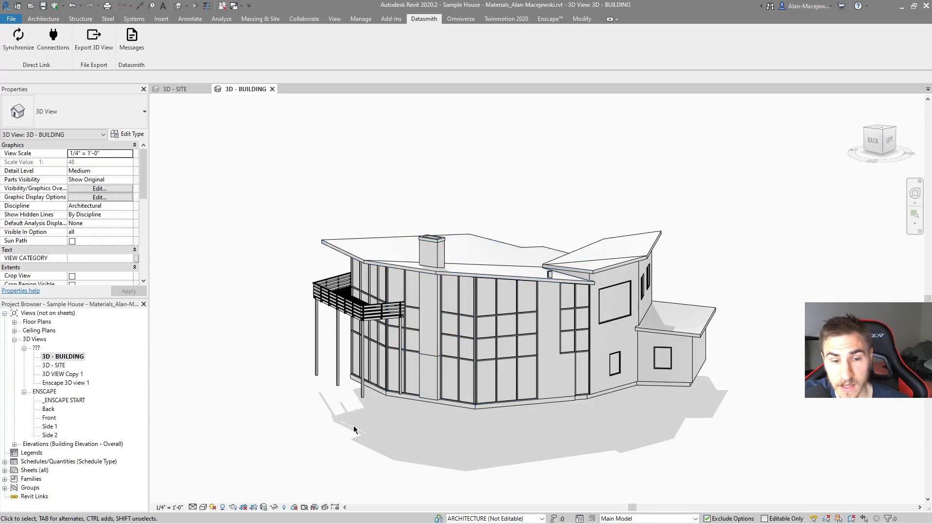
{"action": "left_click_drag", "start_coordinate": [247, 176], "coordinate": [320, 218]}
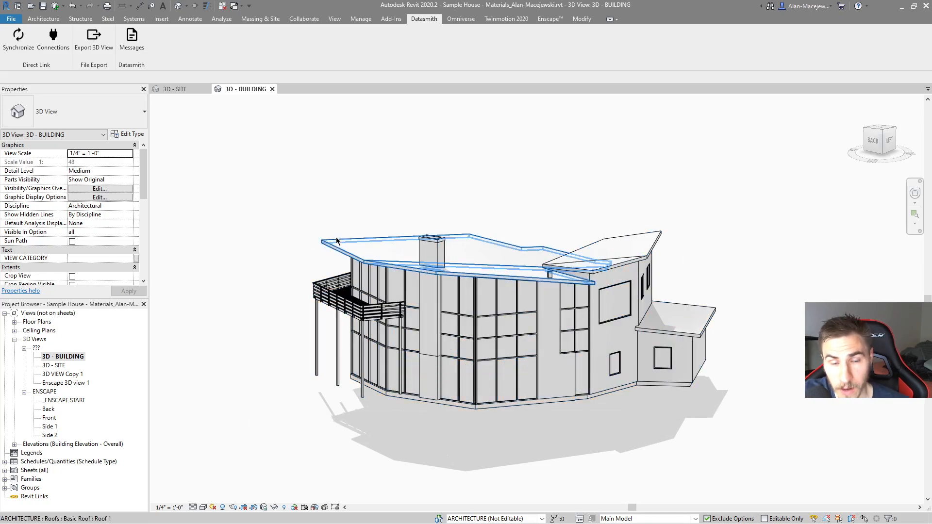
{"action": "key", "text": "alt+Tab"}
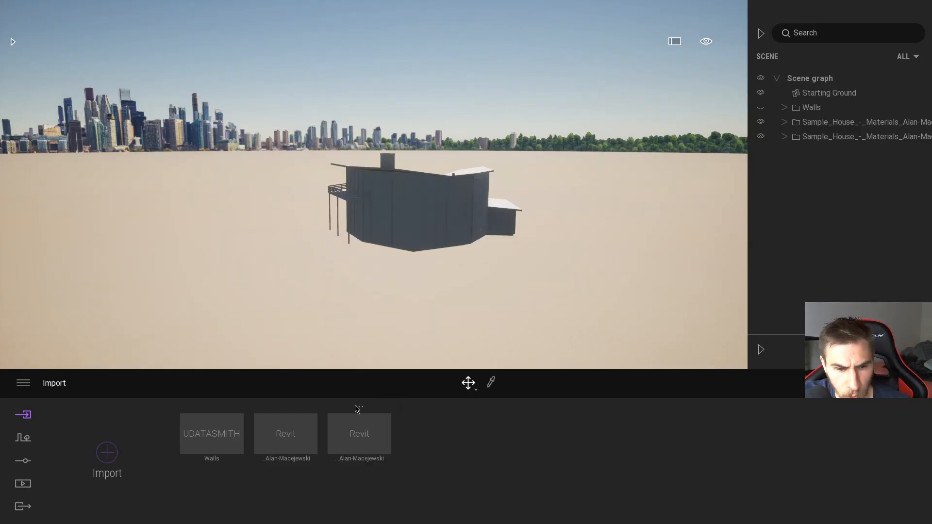
Step: Review the link options of the first Revit import and check the visibility of both linked house folders
{"action": "left_click", "coordinate": [359, 408]}
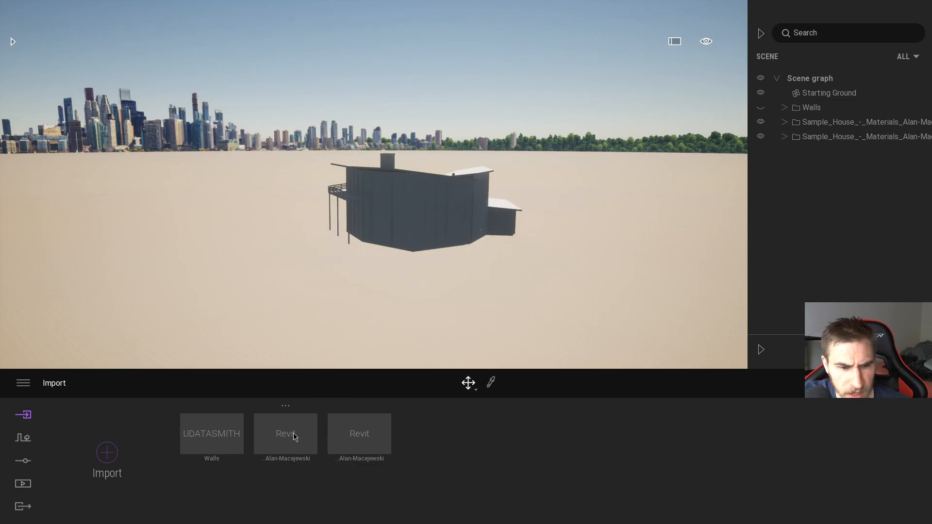
{"action": "left_click", "coordinate": [285, 406]}
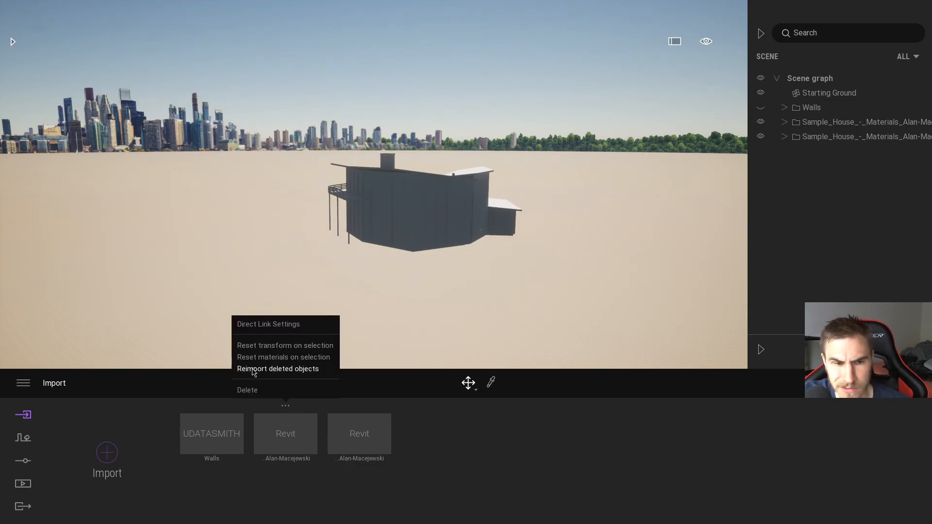
{"action": "left_click", "coordinate": [761, 122]}
{"action": "left_click", "coordinate": [759, 123]}
{"action": "left_click", "coordinate": [761, 132]}
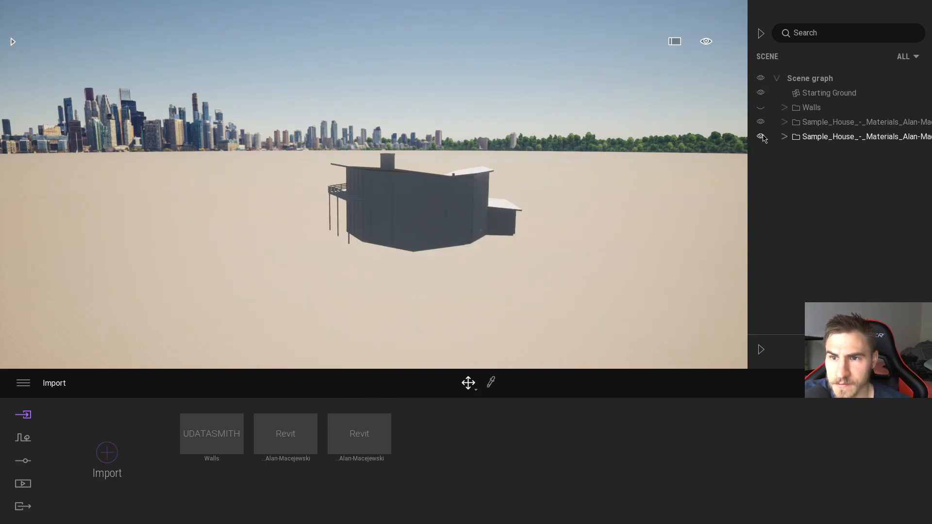
{"action": "left_click", "coordinate": [284, 405]}
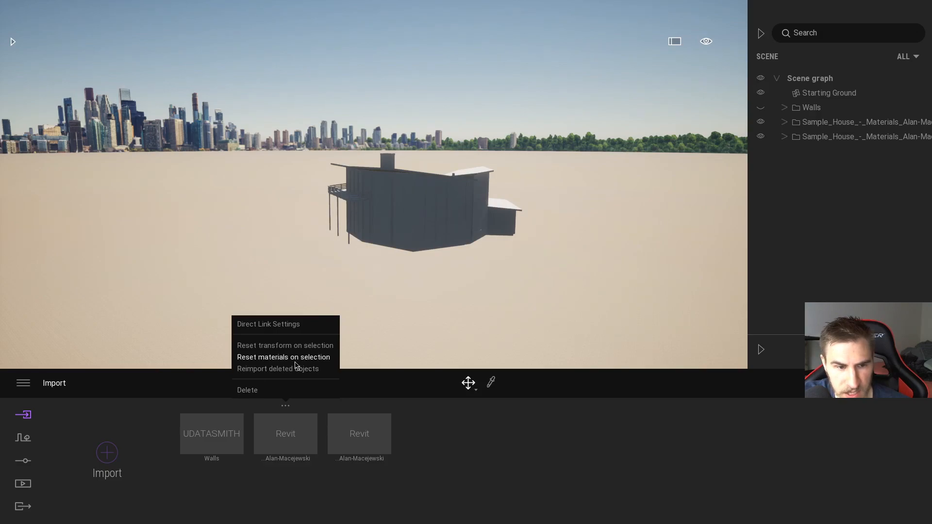
{"action": "left_click", "coordinate": [417, 404]}
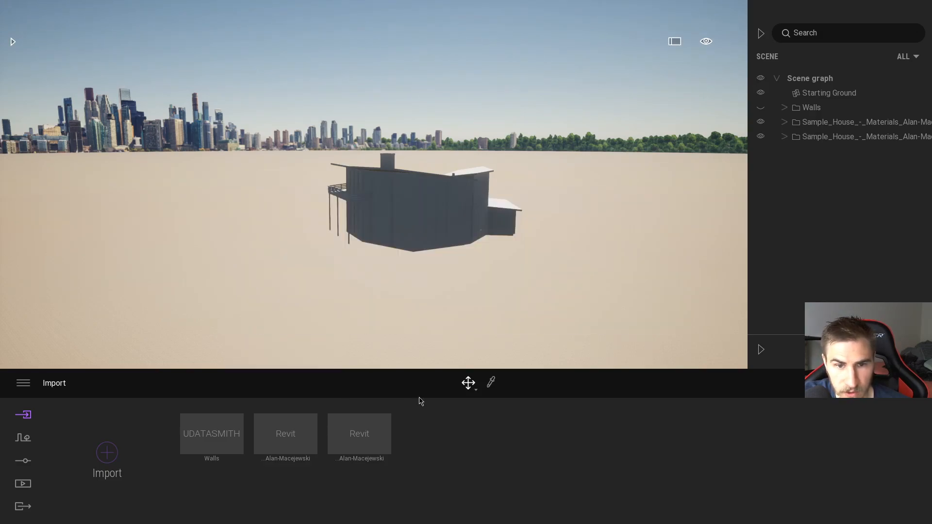
{"action": "key", "text": "w"}
{"action": "right_click_drag", "start_coordinate": [563, 226], "coordinate": [573, 252]}
{"action": "middle_click_drag", "start_coordinate": [572, 253], "coordinate": [592, 274], "text": "shift"}
{"action": "scroll", "coordinate": [566, 231], "scroll_direction": "down", "scroll_amount": 4}
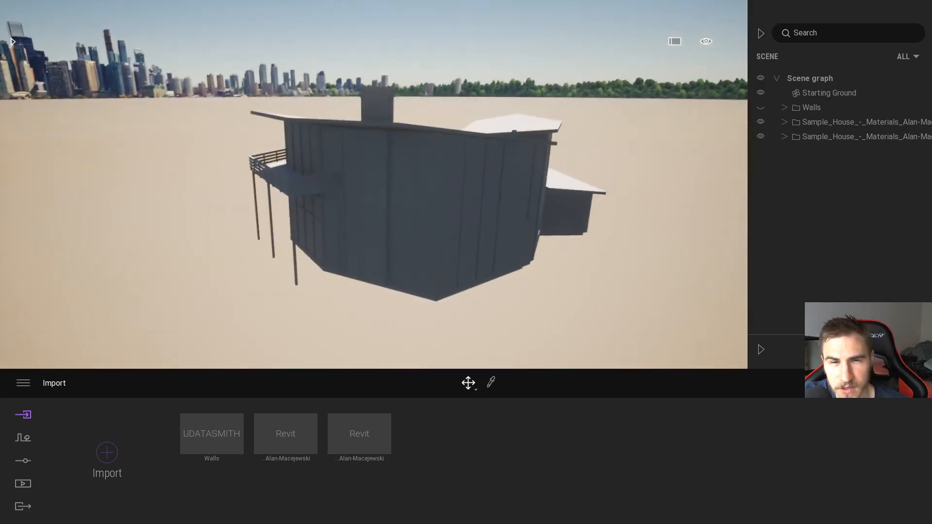
{"action": "scroll", "coordinate": [566, 231], "scroll_direction": "up", "scroll_amount": 1}
Step: Switch to Revit and make 3D - SITE the active view, comparing it with 3D - BUILDING
{"action": "key", "text": "alt+Tab"}
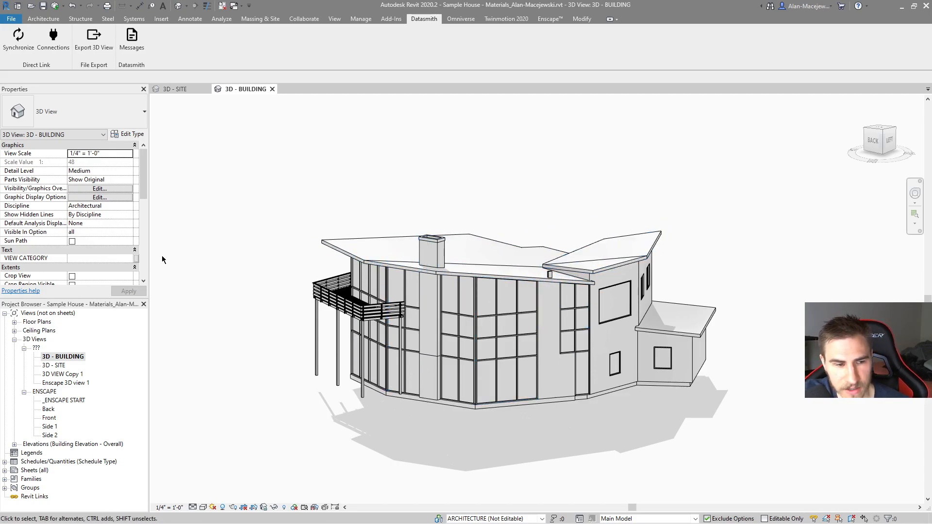
{"action": "double_click", "coordinate": [59, 365]}
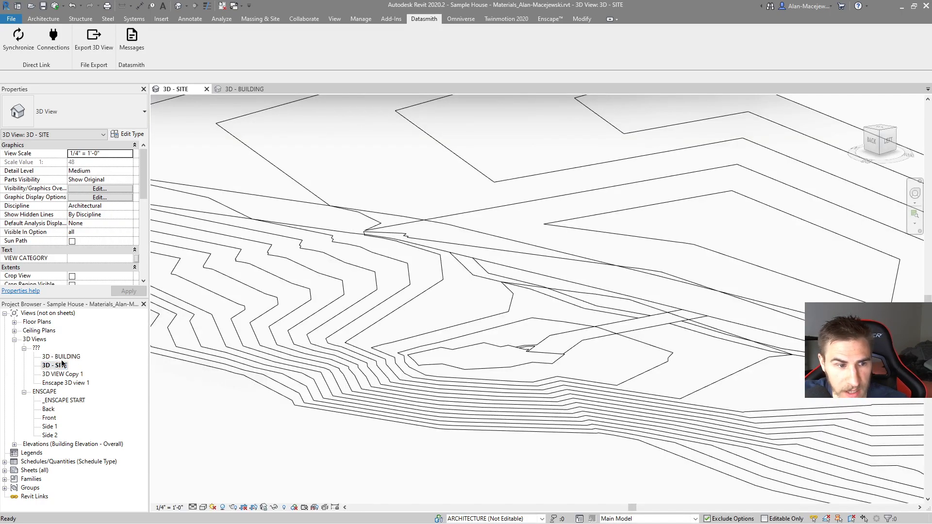
{"action": "double_click", "coordinate": [63, 357]}
{"action": "double_click", "coordinate": [61, 365]}
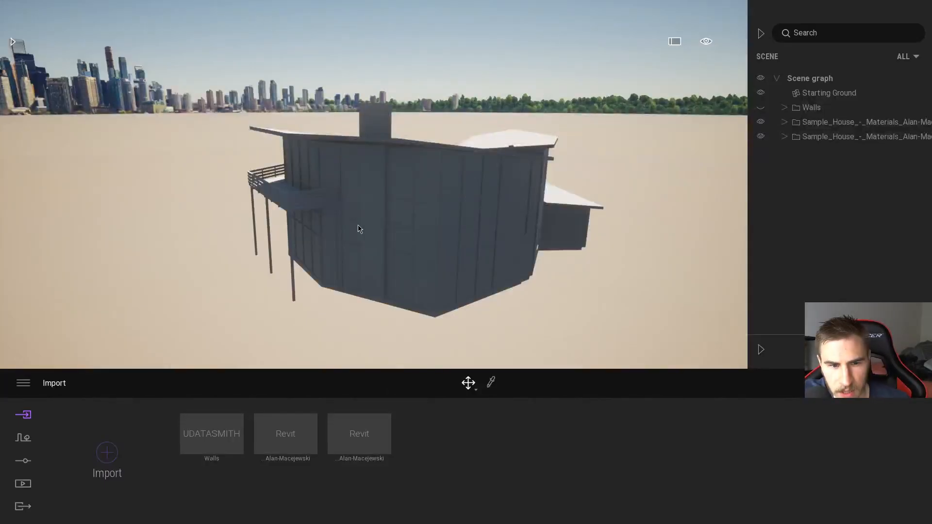
Step: Review the link options of the second Revit import in Twinmotion and compare the two Revit import entries
{"action": "right_click", "coordinate": [366, 437]}
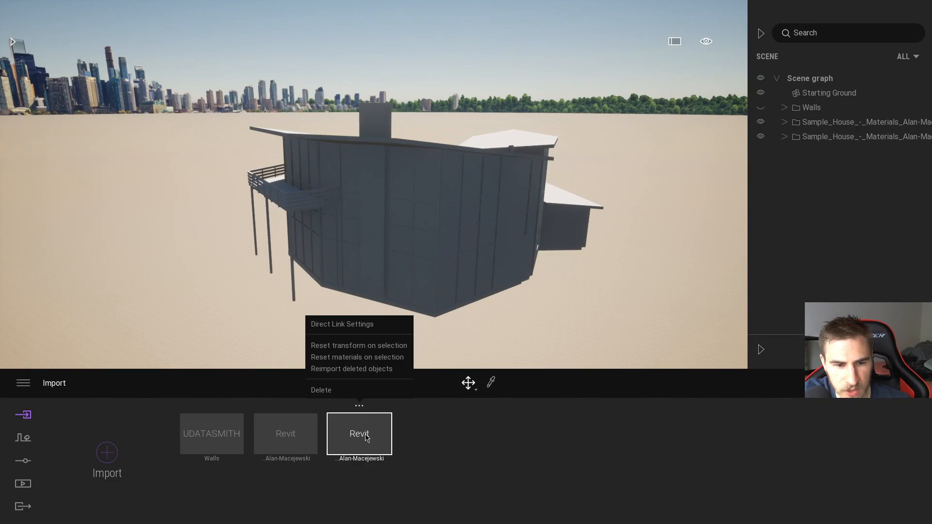
{"action": "left_click", "coordinate": [365, 438]}
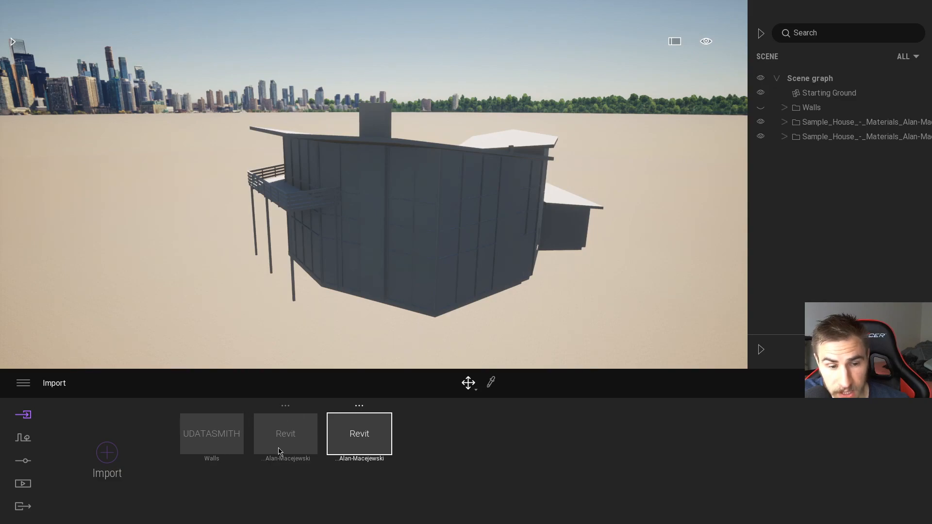
{"action": "left_click", "coordinate": [404, 434]}
{"action": "left_click", "coordinate": [278, 431]}
{"action": "left_click", "coordinate": [354, 446]}
{"action": "left_click", "coordinate": [300, 444]}
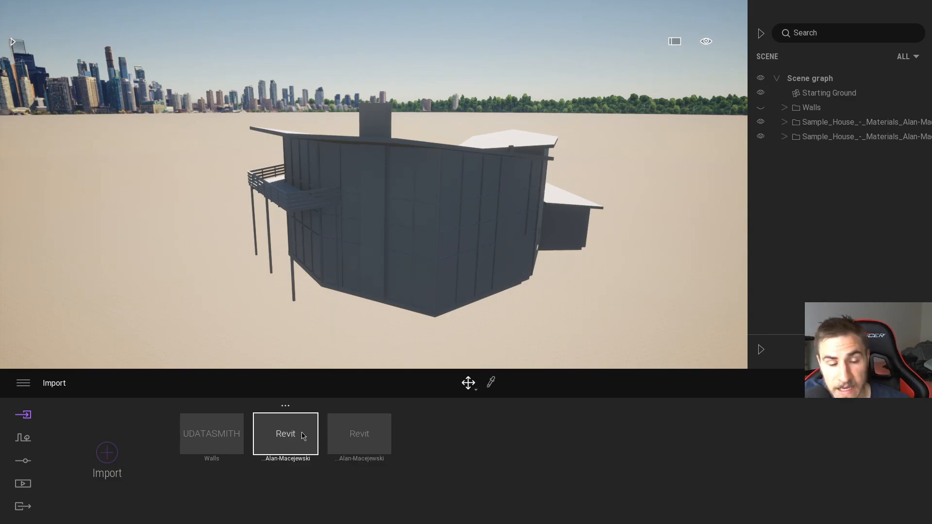
{"action": "left_click", "coordinate": [343, 432]}
{"action": "left_click", "coordinate": [100, 453]}
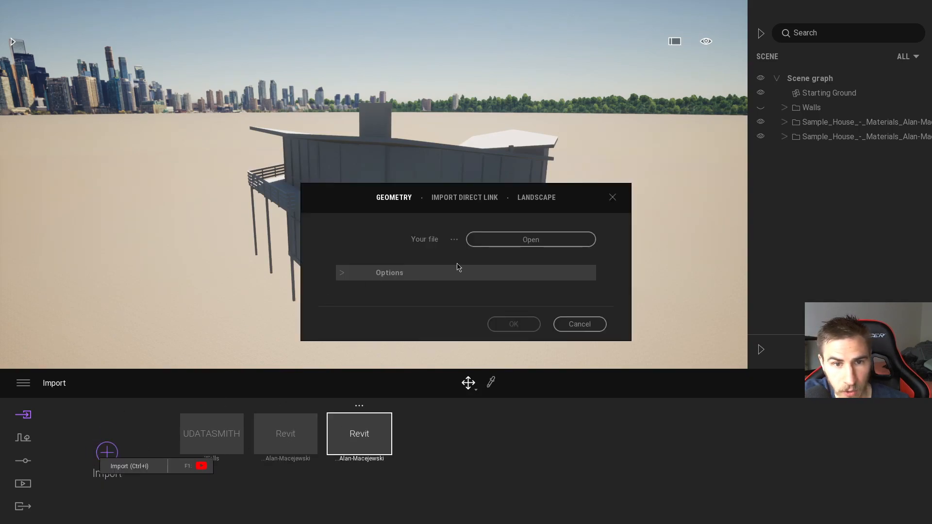
{"action": "left_click", "coordinate": [475, 197]}
{"action": "left_click", "coordinate": [526, 270]}
{"action": "left_click", "coordinate": [551, 283]}
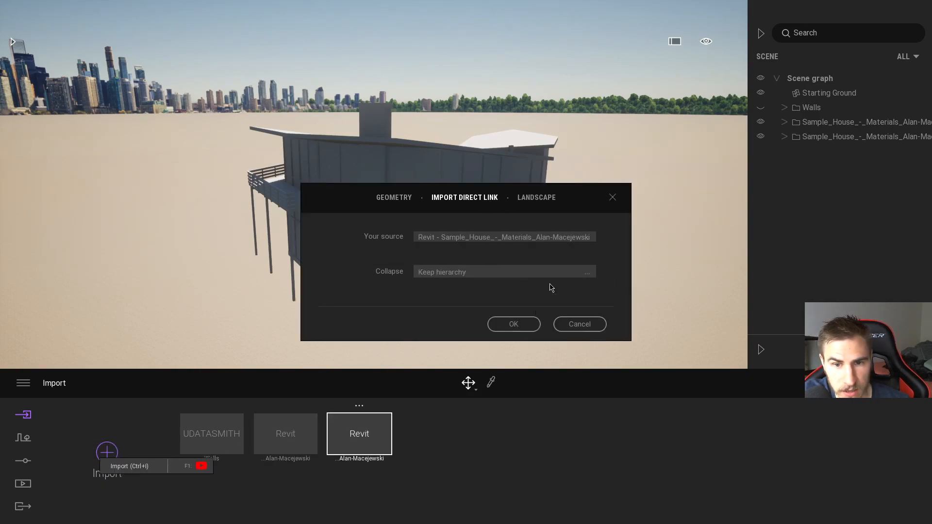
{"action": "left_click", "coordinate": [571, 324]}
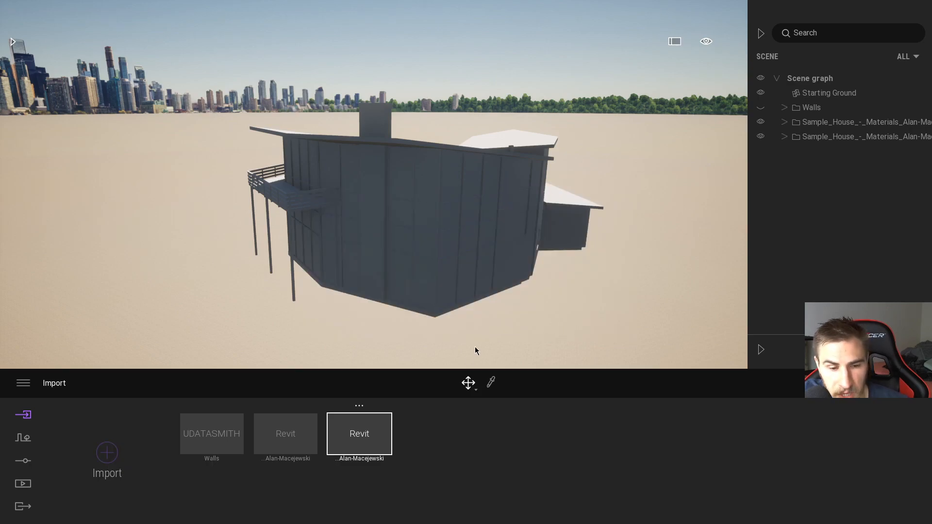
Step: Import the Revit Sample House again in Twinmotion as a direct link with Collapse set to Keep hierarchy
{"action": "key", "text": "alt+Tab"}
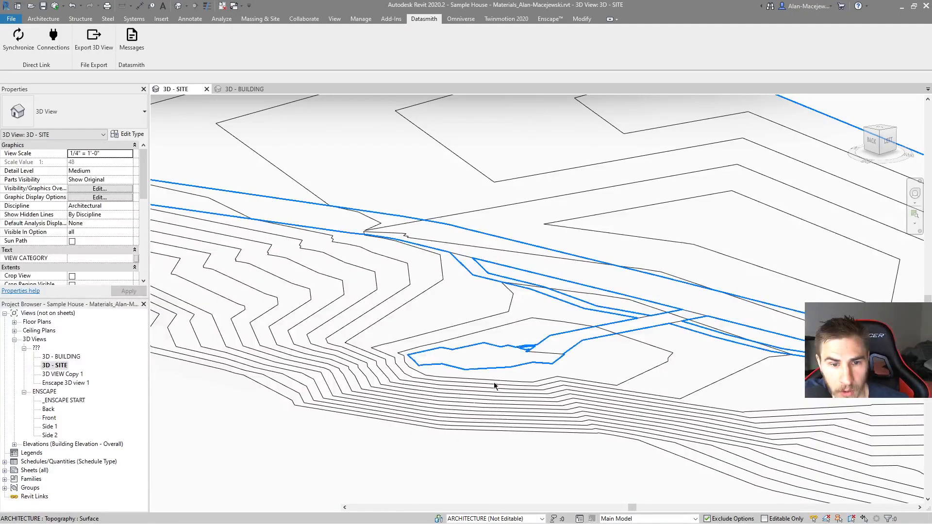
{"action": "key", "text": "alt+Tab"}
{"action": "left_click", "coordinate": [107, 452]}
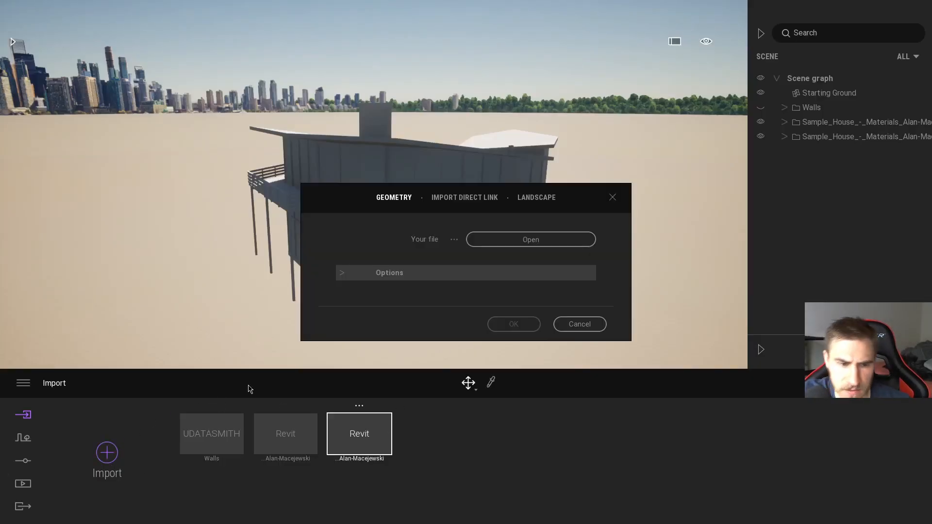
{"action": "left_click", "coordinate": [340, 274]}
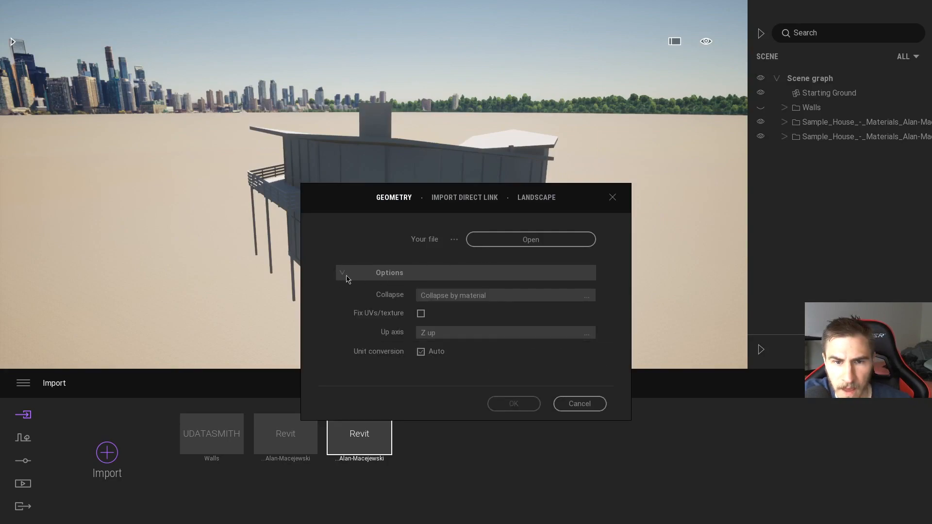
{"action": "left_click", "coordinate": [358, 278]}
{"action": "left_click", "coordinate": [469, 200]}
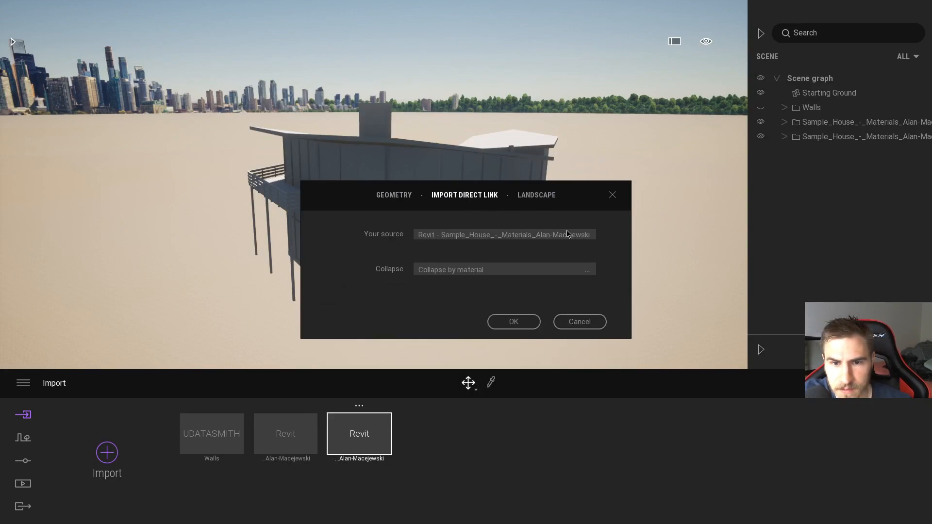
{"action": "left_click", "coordinate": [583, 272]}
{"action": "left_click", "coordinate": [572, 280]}
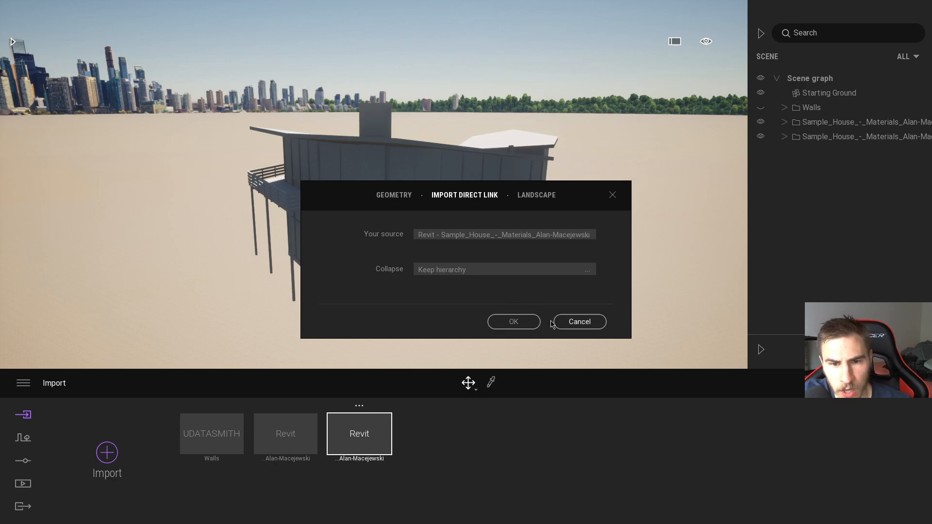
{"action": "left_click", "coordinate": [513, 322]}
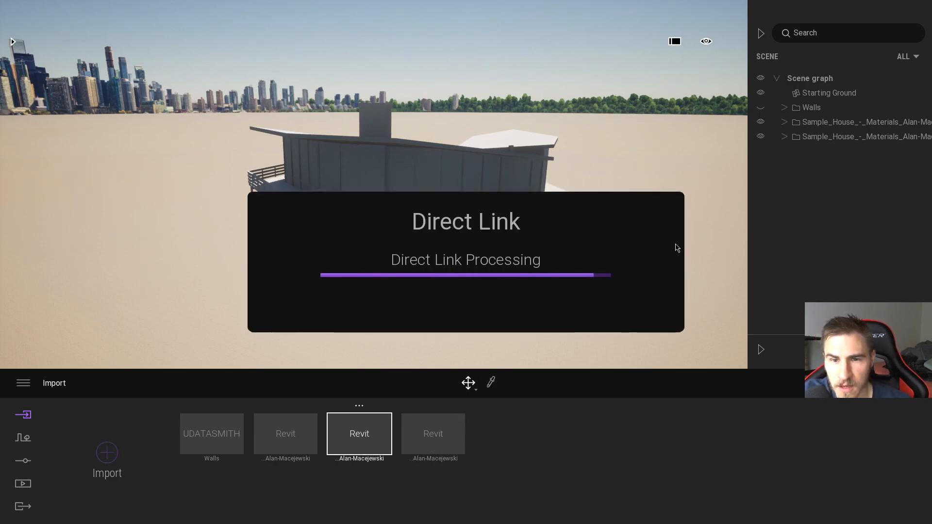
Step: Toggle the visibility of the three linked Sample House folders to examine their geometry, leaving all three hidden
{"action": "left_click", "coordinate": [784, 151]}
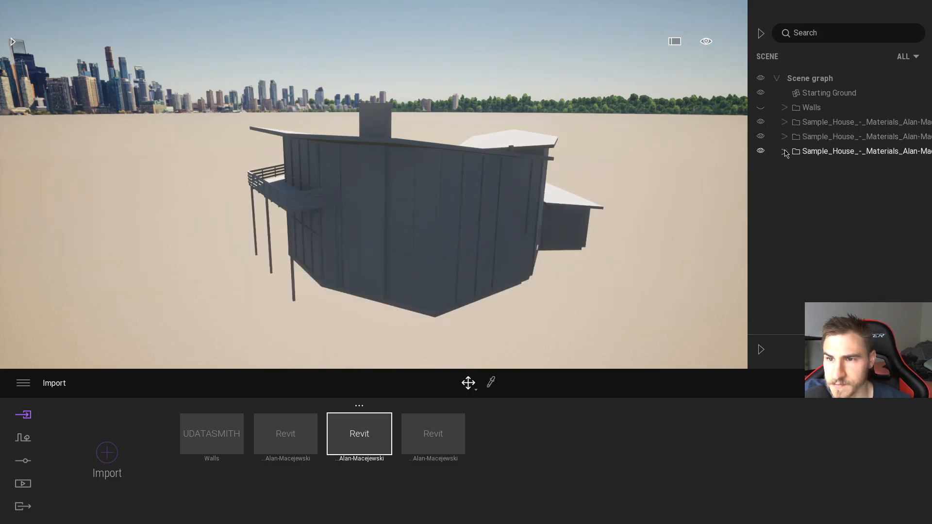
{"action": "left_click", "coordinate": [760, 136]}
{"action": "left_click", "coordinate": [760, 122]}
{"action": "left_click", "coordinate": [761, 151]}
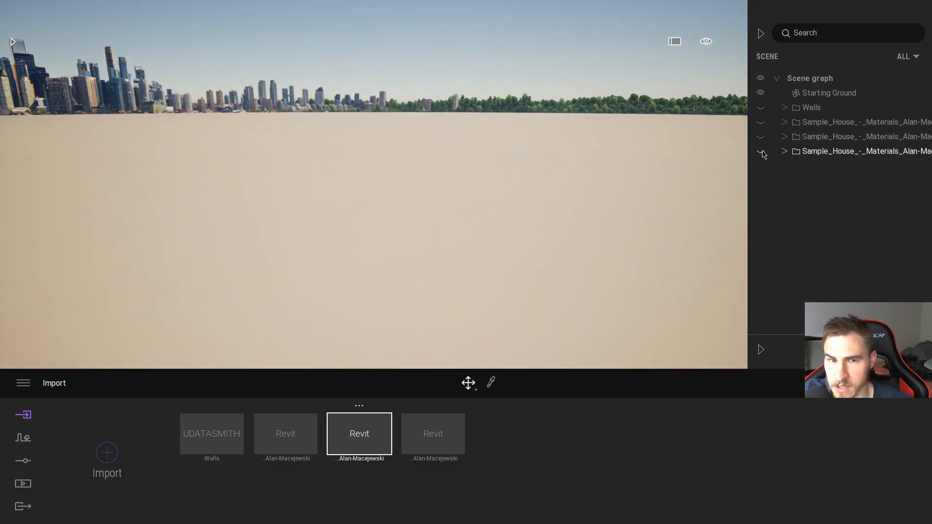
{"action": "left_click", "coordinate": [761, 151]}
{"action": "mouse_move", "coordinate": [545, 247]}
{"action": "right_mouse_down"}
{"action": "mouse_move", "coordinate": [558, 291]}
{"action": "mouse_move", "coordinate": [545, 247]}
{"action": "right_mouse_up"}
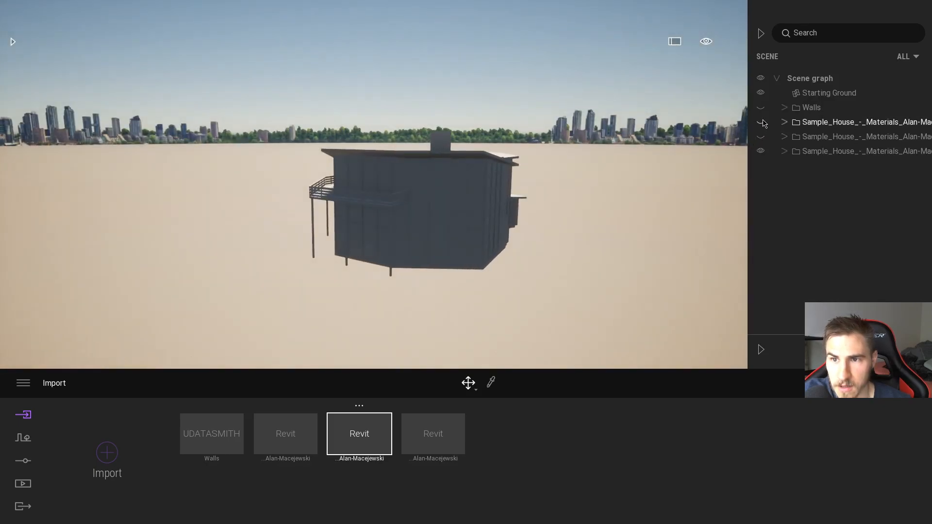
{"action": "left_click", "coordinate": [761, 151]}
{"action": "left_click", "coordinate": [761, 137]}
{"action": "left_click", "coordinate": [761, 137]}
{"action": "left_click", "coordinate": [761, 151]}
{"action": "left_click", "coordinate": [761, 151]}
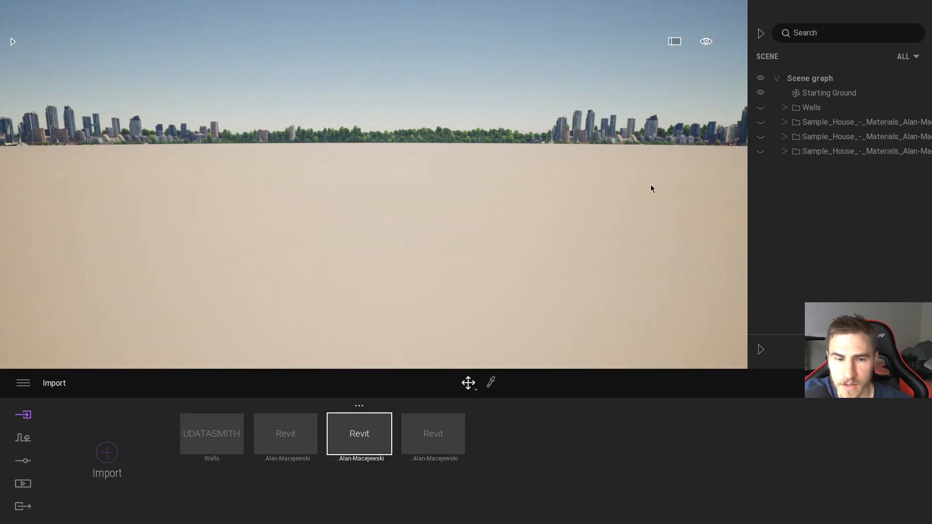
Step: Switch to Revit, synchronize the 3D - SITE view through Datasmith Direct Link, and return to Twinmotion
{"action": "key", "text": "alt+Tab"}
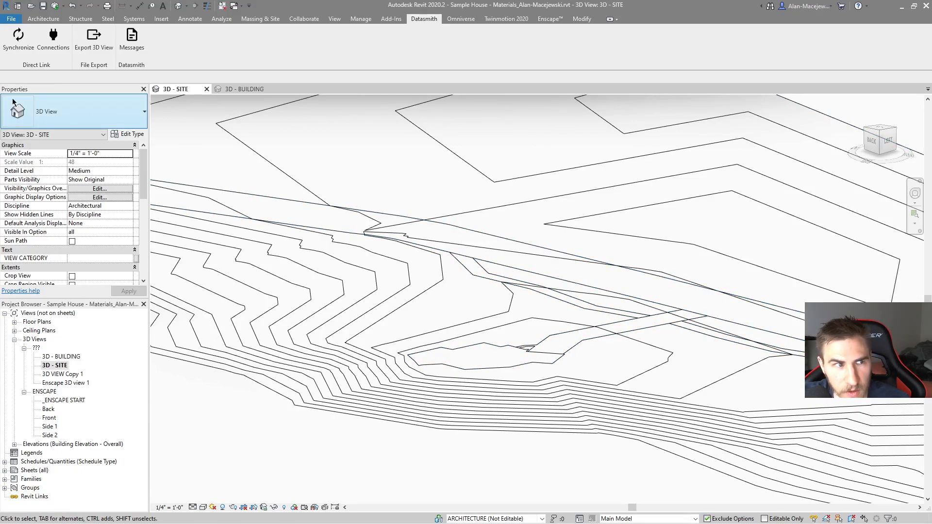
{"action": "left_click", "coordinate": [18, 40]}
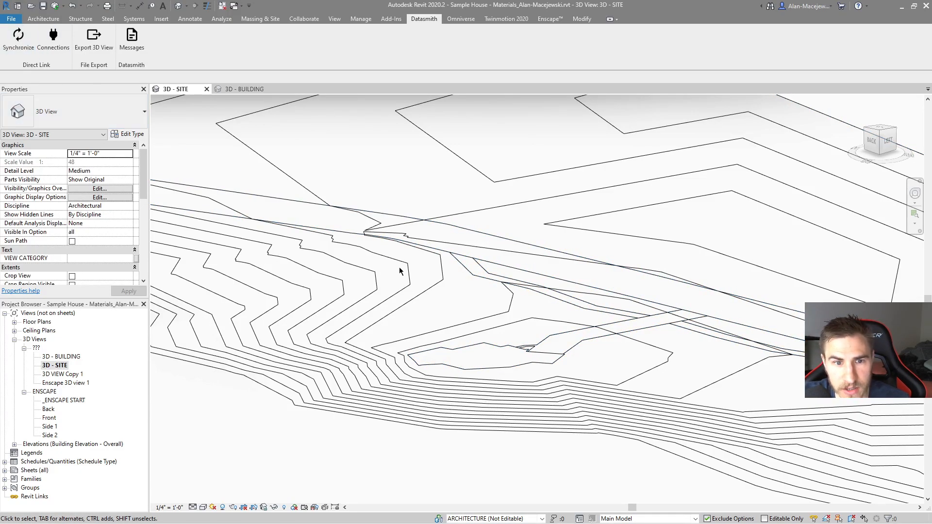
{"action": "key", "text": "alt+Tab"}
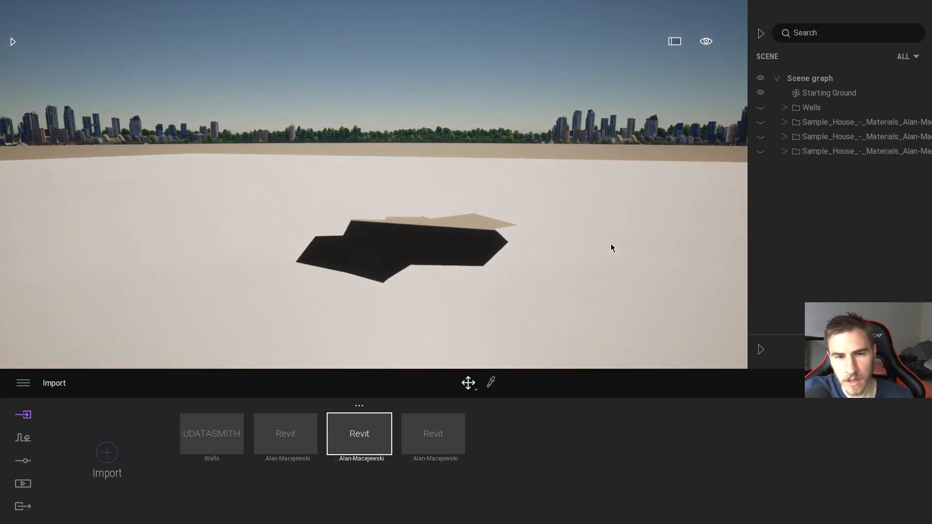
Step: Show all three linked Sample House folders again and inspect the site geometry around the house
{"action": "left_click", "coordinate": [761, 151]}
{"action": "left_click", "coordinate": [760, 137]}
{"action": "left_click", "coordinate": [760, 122]}
{"action": "left_click_drag", "start_coordinate": [606, 193], "coordinate": [535, 224]}
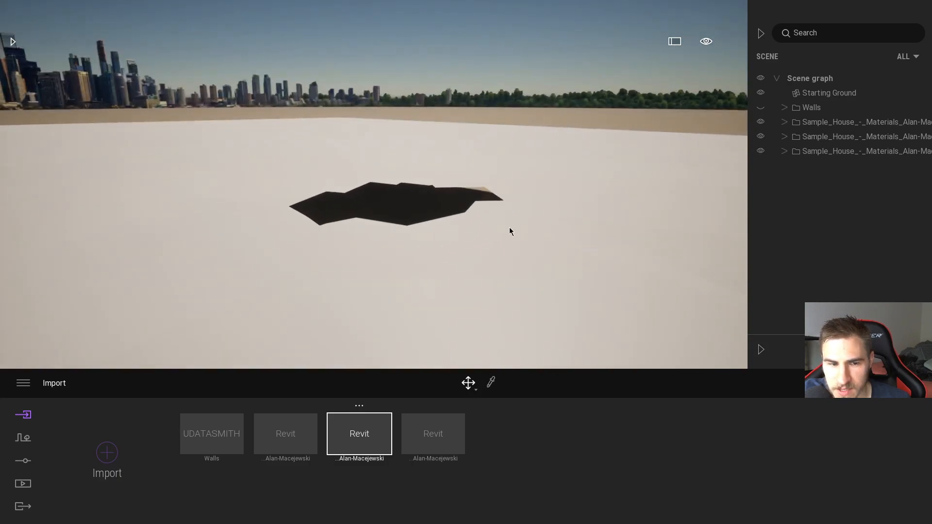
Step: Compare the 3D - SITE view in Revit with the synchronized scene and the Revit import entries in Twinmotion
{"action": "key", "text": "alt+Tab"}
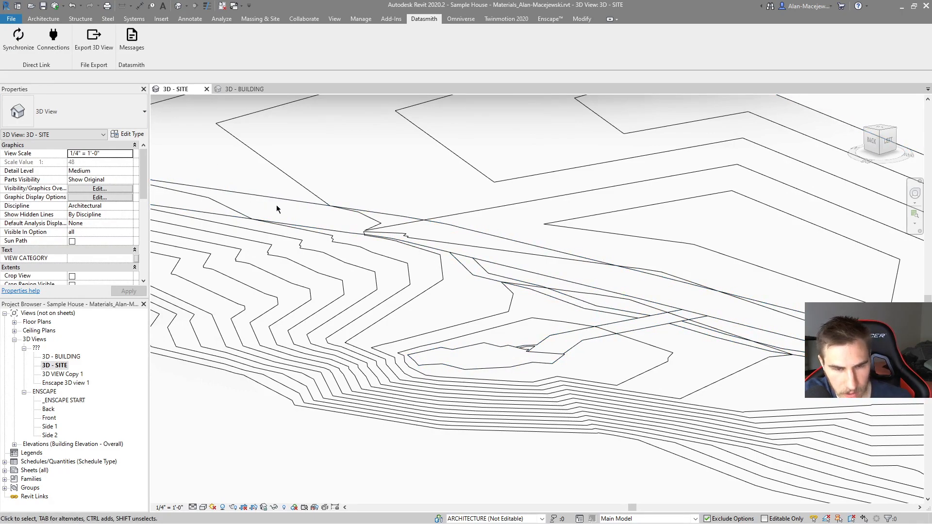
{"action": "key", "text": "alt+Tab"}
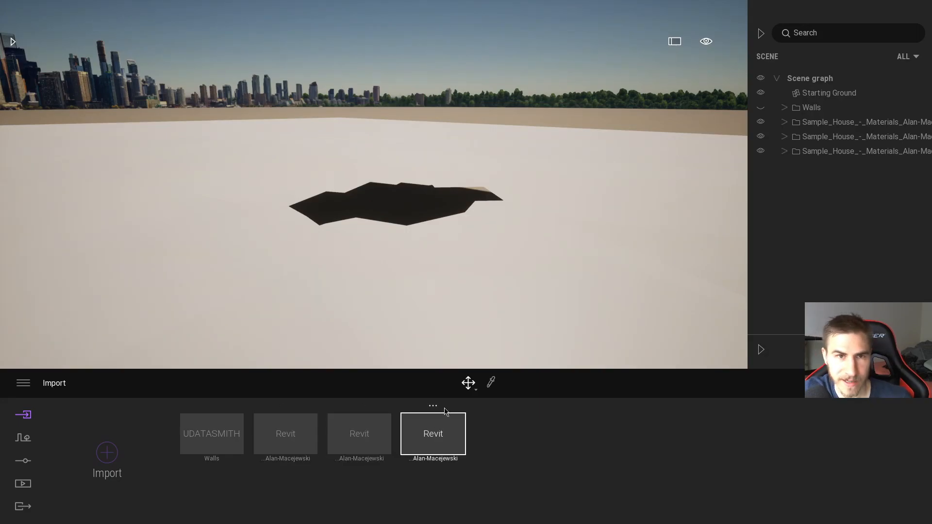
{"action": "key", "text": "alt+Tab"}
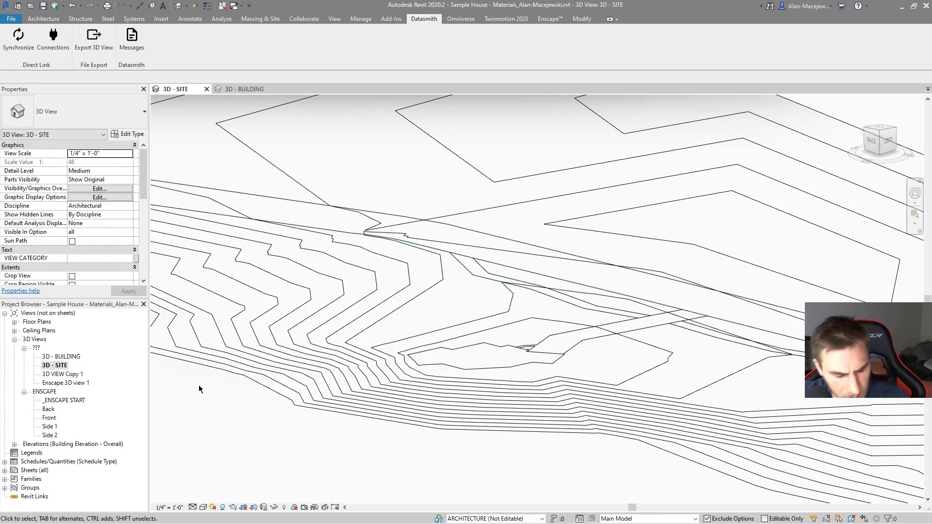
{"action": "key", "text": "alt+Tab"}
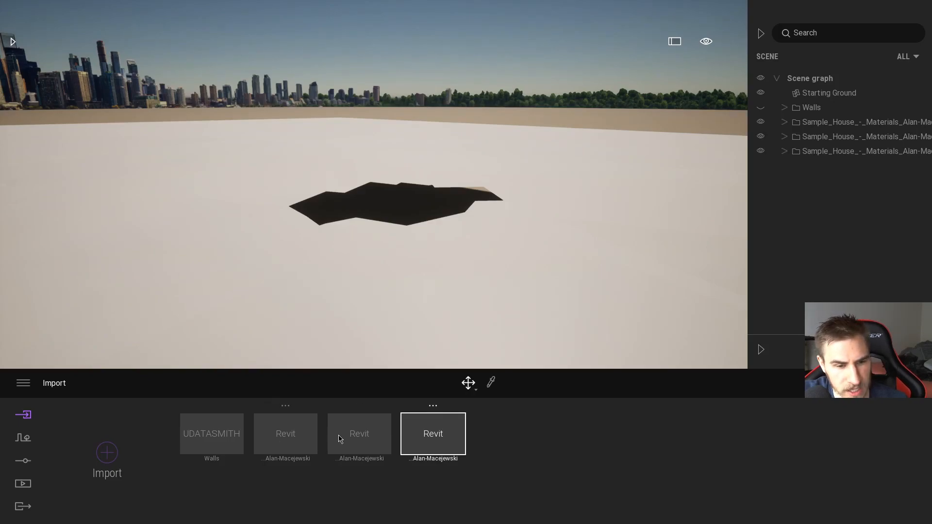
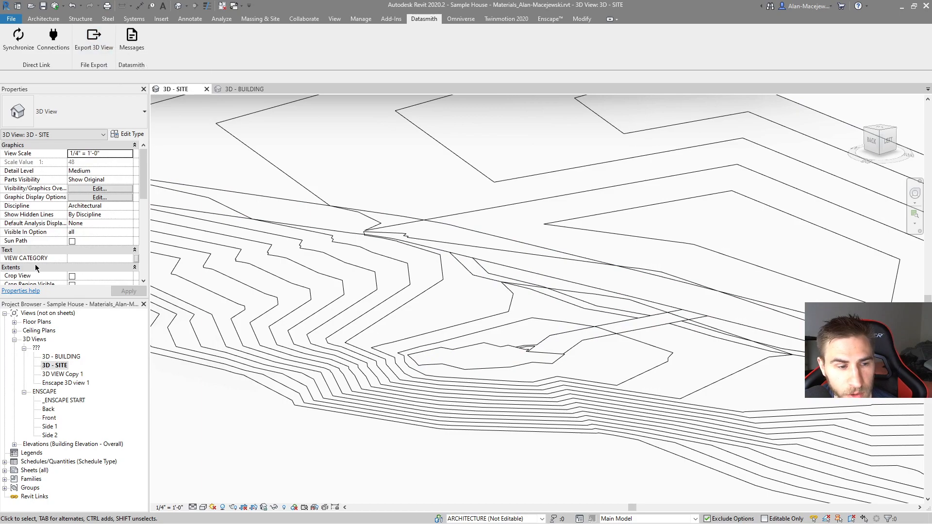
Step: Try to export the 3D - SITE view to an Unreal Datasmith file
{"action": "left_click", "coordinate": [52, 365]}
{"action": "left_click", "coordinate": [59, 356]}
{"action": "left_click", "coordinate": [54, 366]}
{"action": "left_click", "coordinate": [94, 38]}
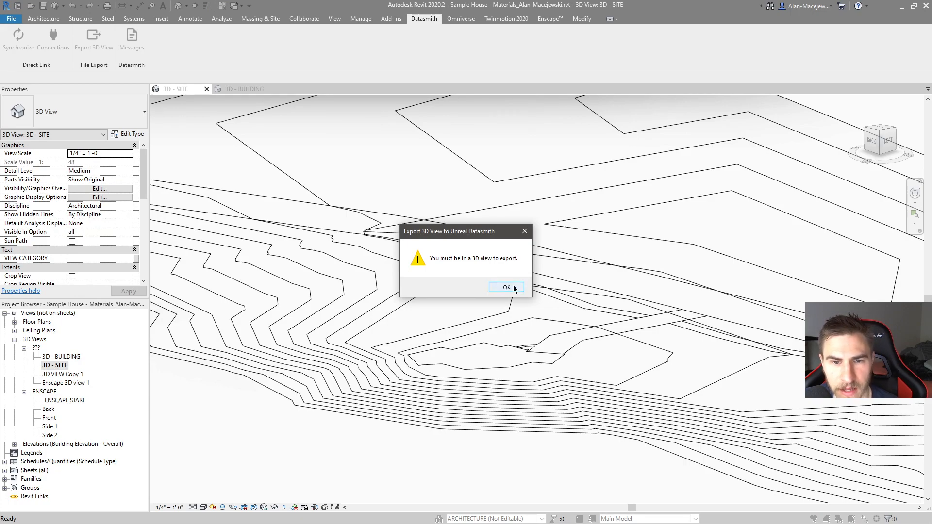
{"action": "left_click", "coordinate": [506, 287]}
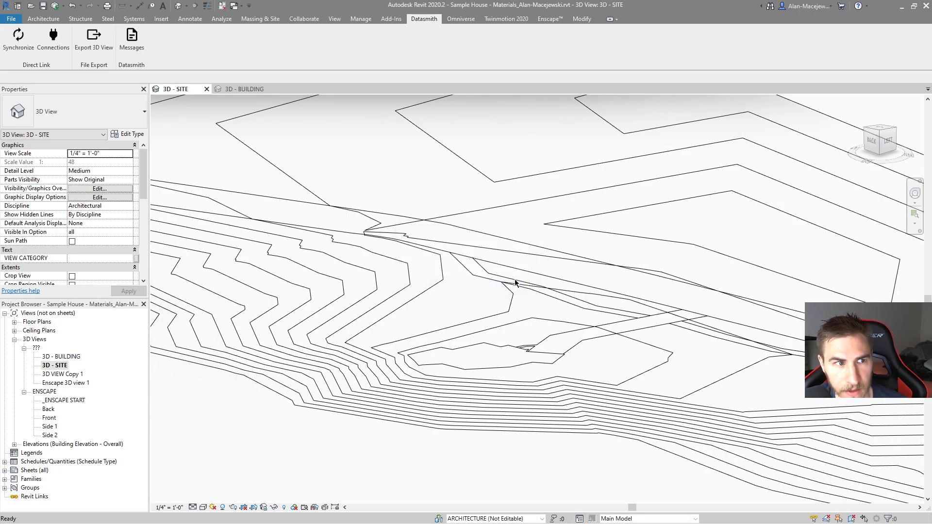
{"action": "left_click", "coordinate": [53, 367]}
{"action": "left_click", "coordinate": [93, 38]}
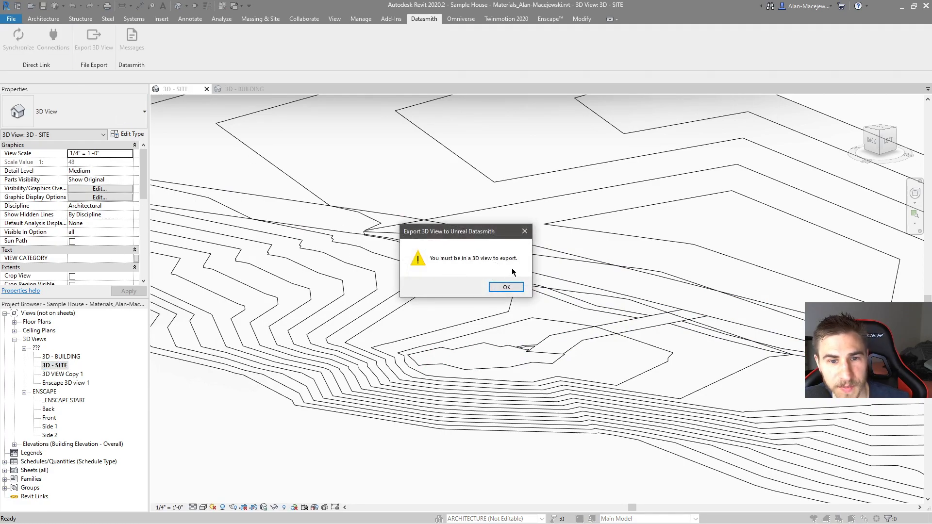
{"action": "left_click", "coordinate": [507, 287]}
Step: Open the 3D - BUILDING view and bring up its Datasmith file export, then cancel without exporting
{"action": "double_click", "coordinate": [64, 356]}
{"action": "left_click", "coordinate": [96, 49]}
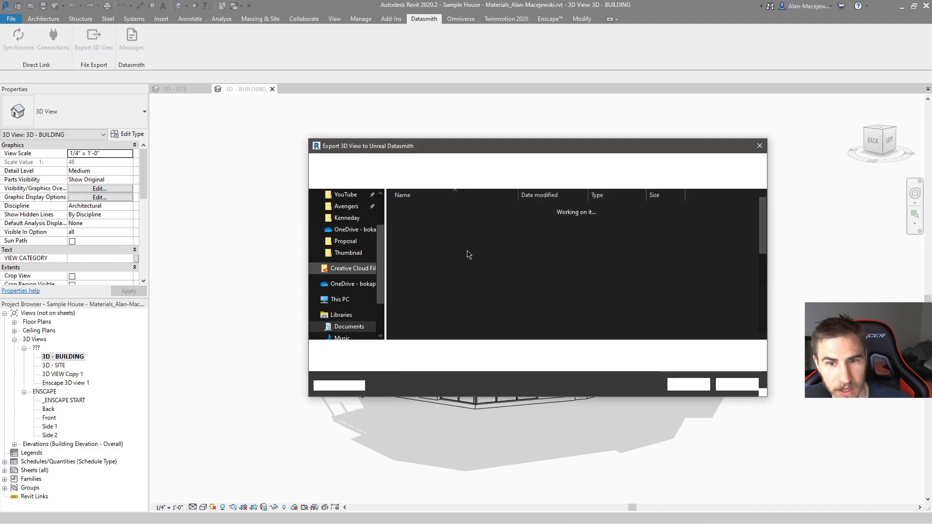
{"action": "key", "text": "Escape"}
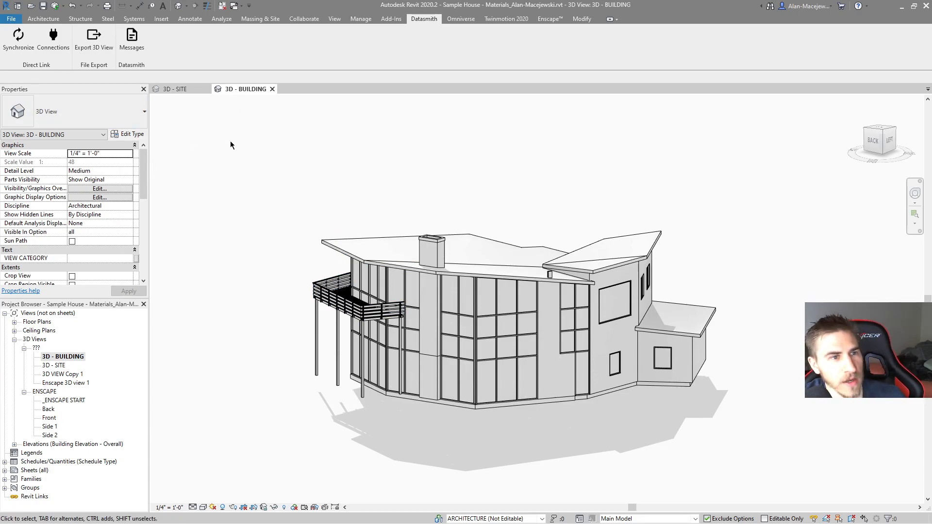
Step: Switch to Twinmotion and examine the available options of the first Revit import
{"action": "key", "text": "alt+Tab"}
{"action": "right_click", "coordinate": [286, 442]}
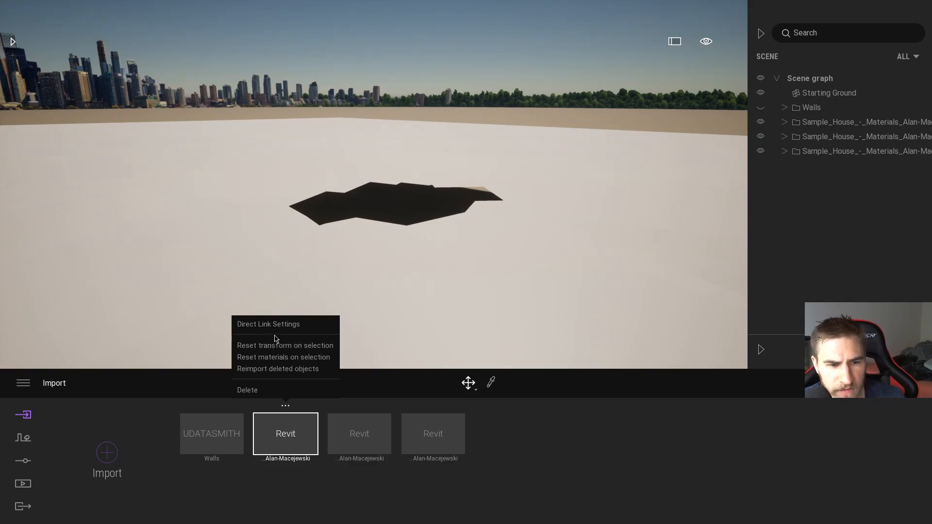
{"action": "left_click", "coordinate": [328, 489]}
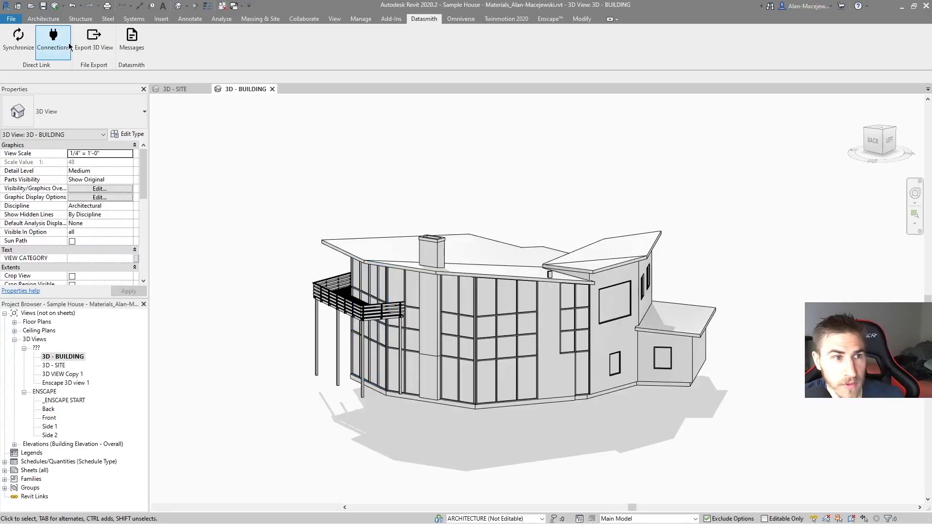
Step: In Revit, review the sources and destinations in the Datasmith Direct Link connection status
{"action": "left_click", "coordinate": [54, 38]}
{"action": "mouse_move", "coordinate": [387, 180]}
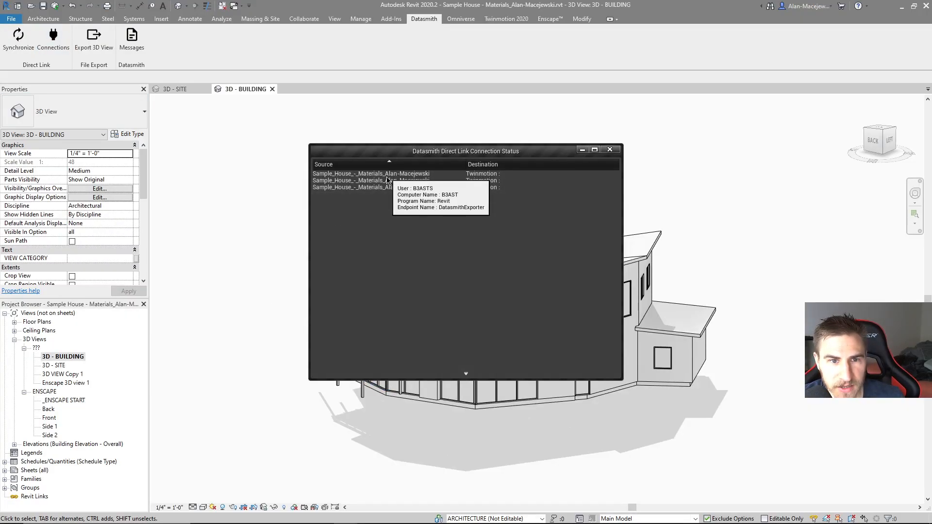
{"action": "left_click", "coordinate": [610, 150]}
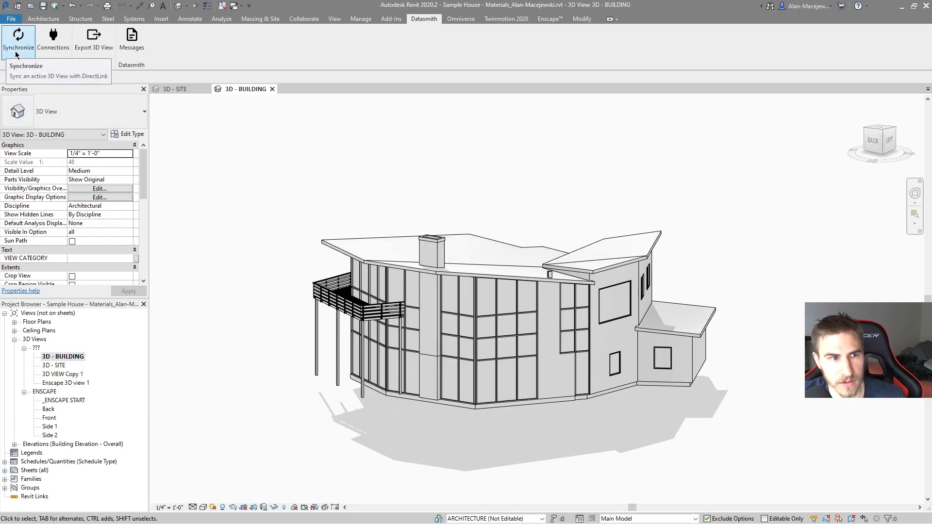
{"action": "left_click", "coordinate": [54, 39]}
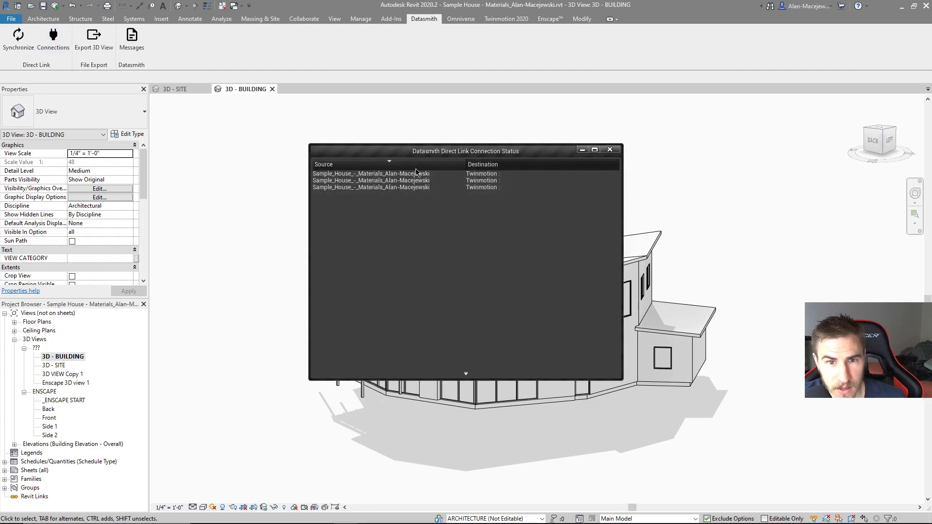
{"action": "mouse_move", "coordinate": [415, 176]}
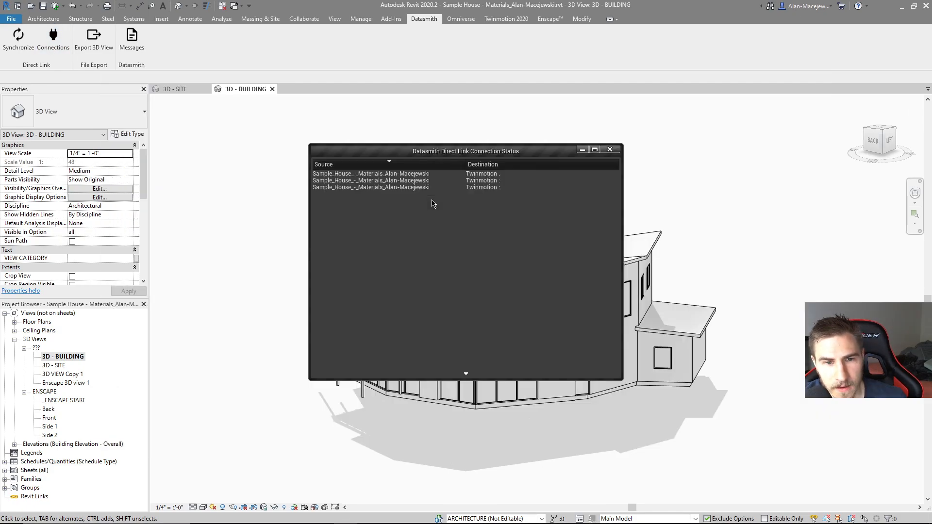
Step: Switch to Twinmotion, delete the third Revit import, and check the Datasmith Direct Link connection status
{"action": "key", "text": "alt+Tab"}
{"action": "key", "text": "Tab"}
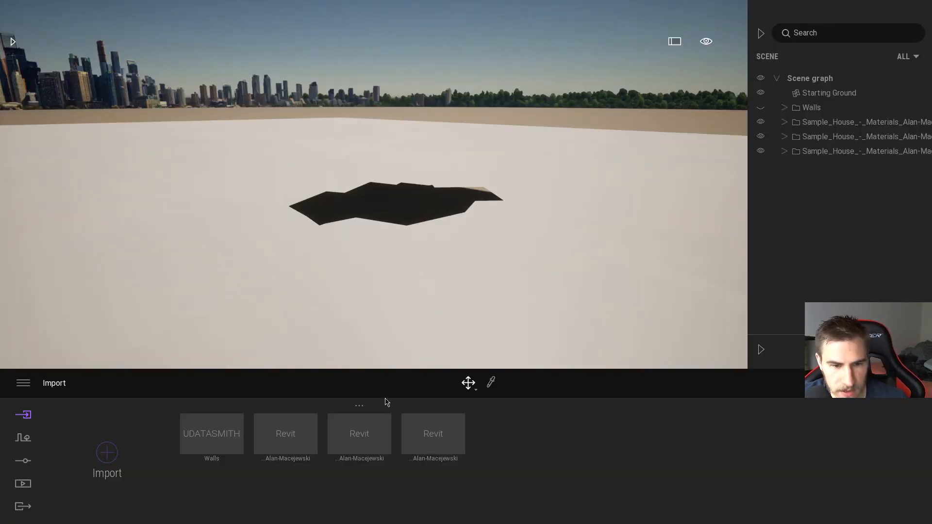
{"action": "right_click", "coordinate": [359, 438]}
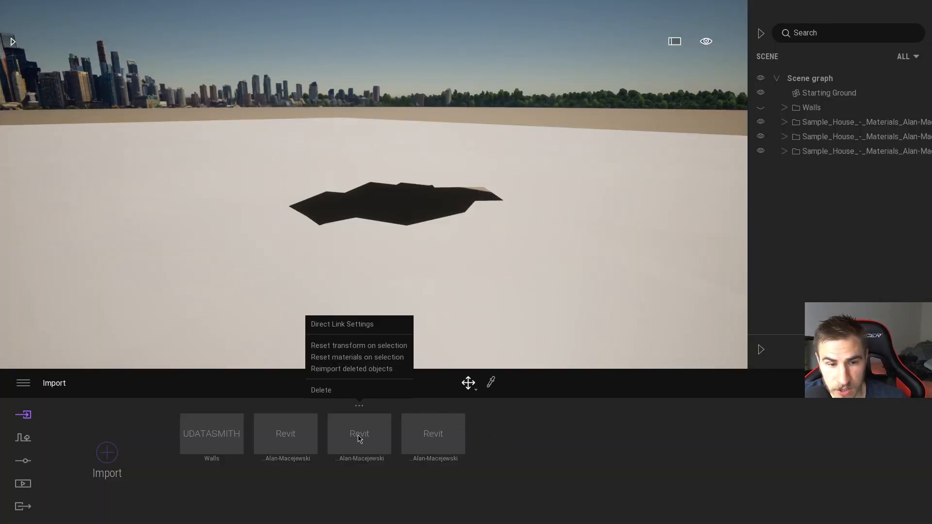
{"action": "right_click", "coordinate": [442, 435]}
{"action": "left_click", "coordinate": [412, 391]}
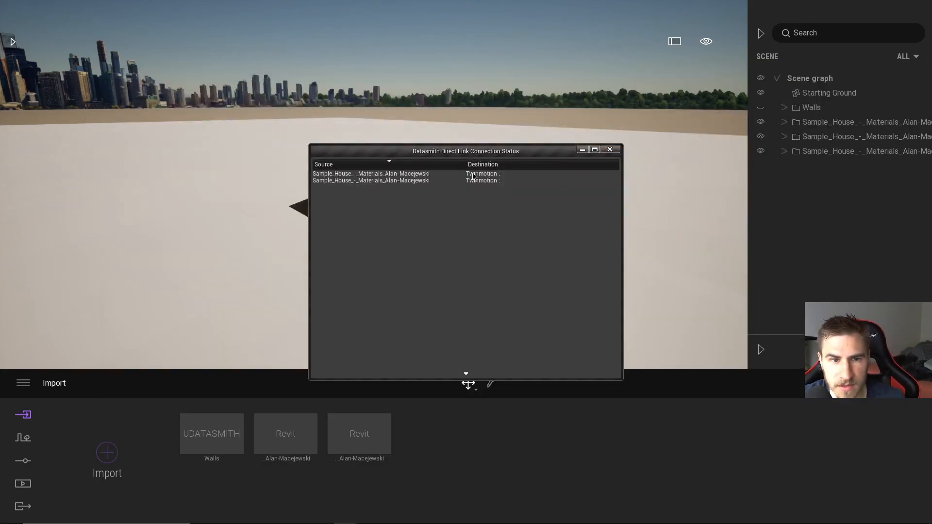
{"action": "left_click", "coordinate": [610, 149]}
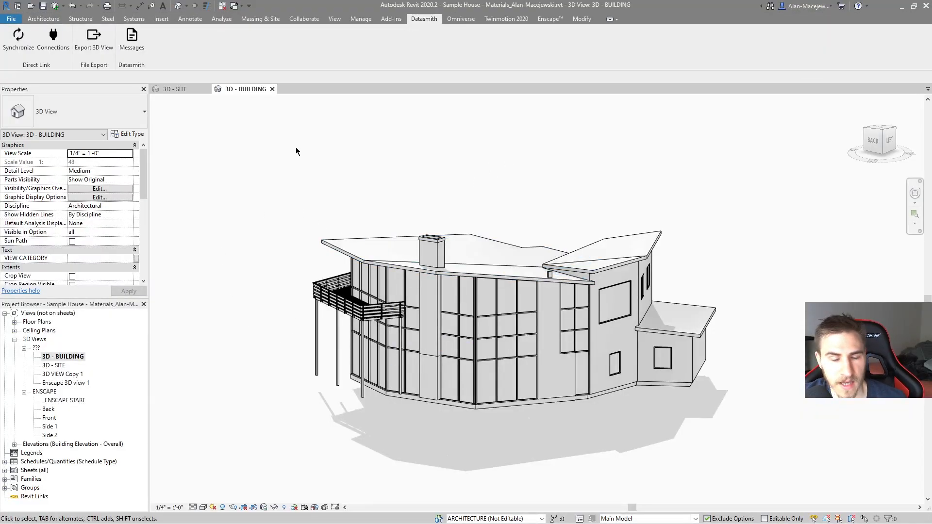
{"action": "left_click_drag", "start_coordinate": [250, 192], "coordinate": [395, 227]}
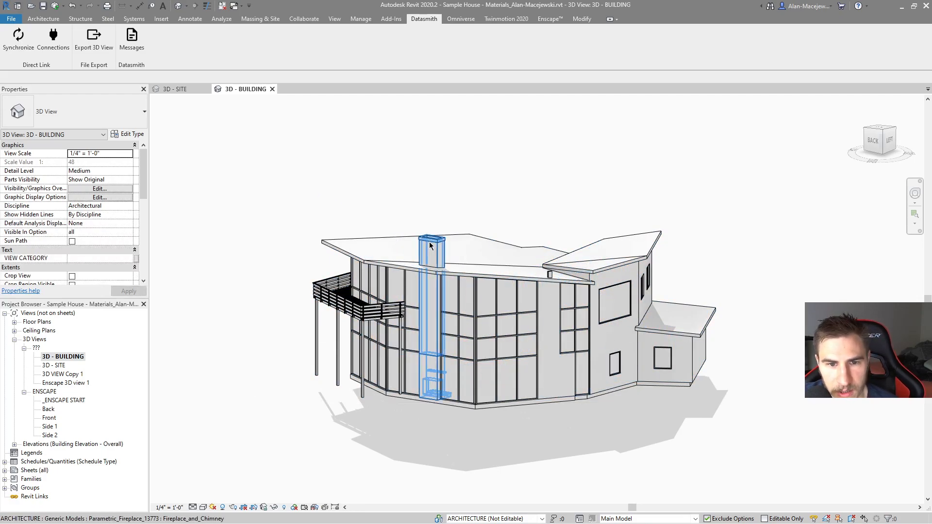
{"action": "left_click", "coordinate": [481, 273]}
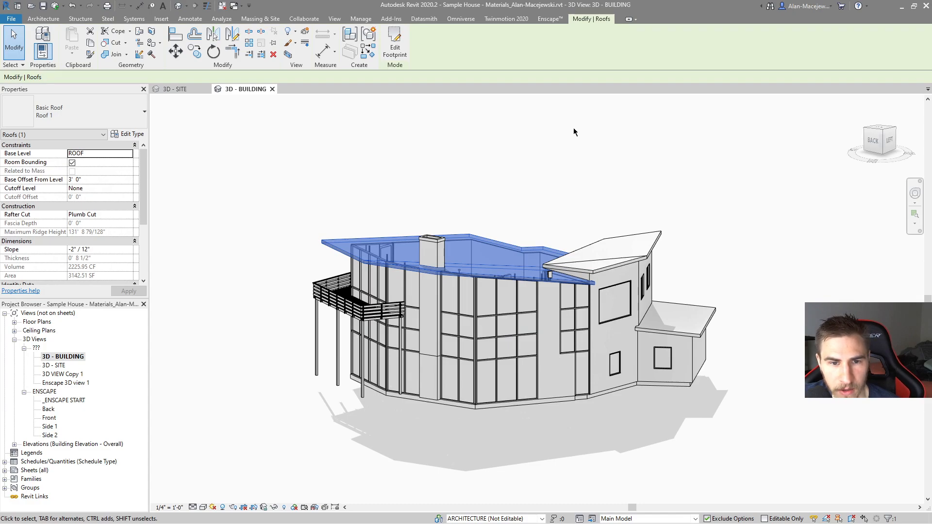
{"action": "left_click", "coordinate": [278, 202]}
{"action": "left_click_drag", "start_coordinate": [243, 187], "coordinate": [463, 176]}
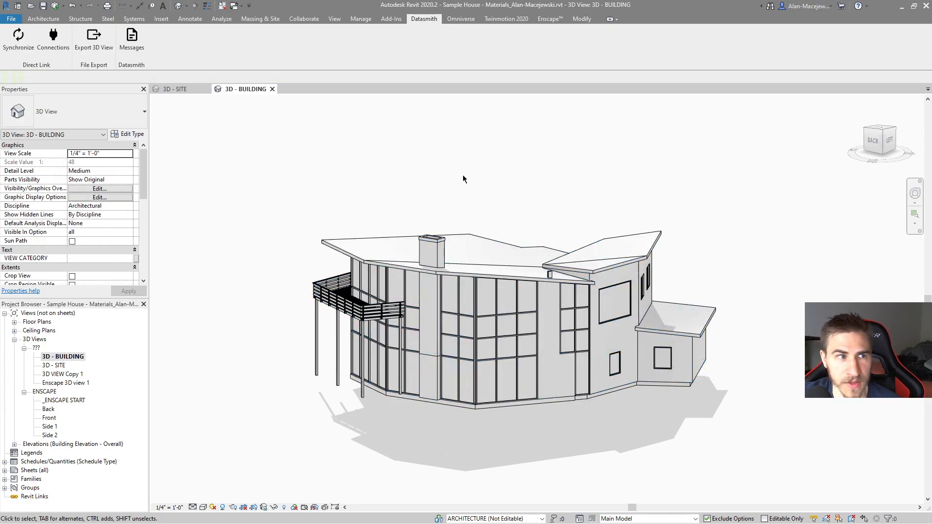
Step: Synchronize the 3D - BUILDING view through Datasmith Direct Link and switch to Twinmotion
{"action": "left_click", "coordinate": [18, 39]}
{"action": "key", "text": "alt+Tab"}
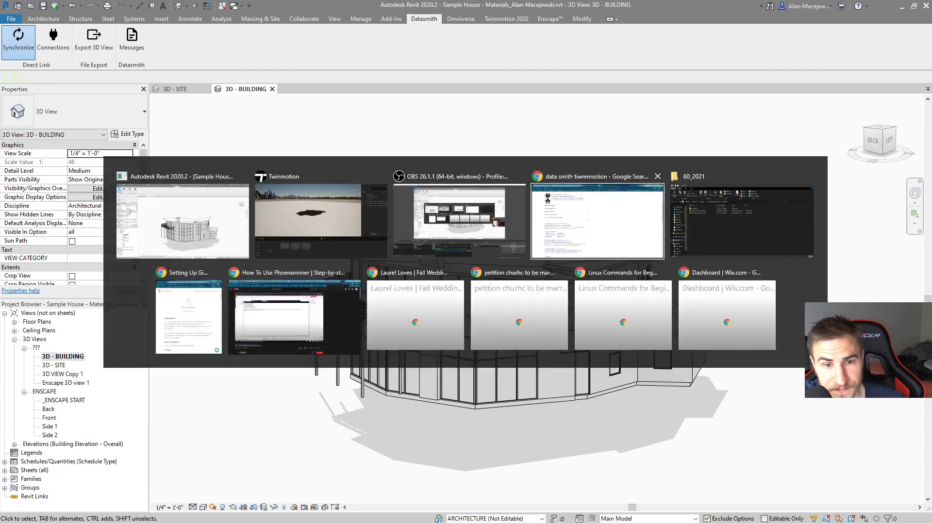
Step: Delete the surplus Sample House folders from the scene graph, keeping only one, and delete the second Revit import
{"action": "right_click", "coordinate": [804, 151]}
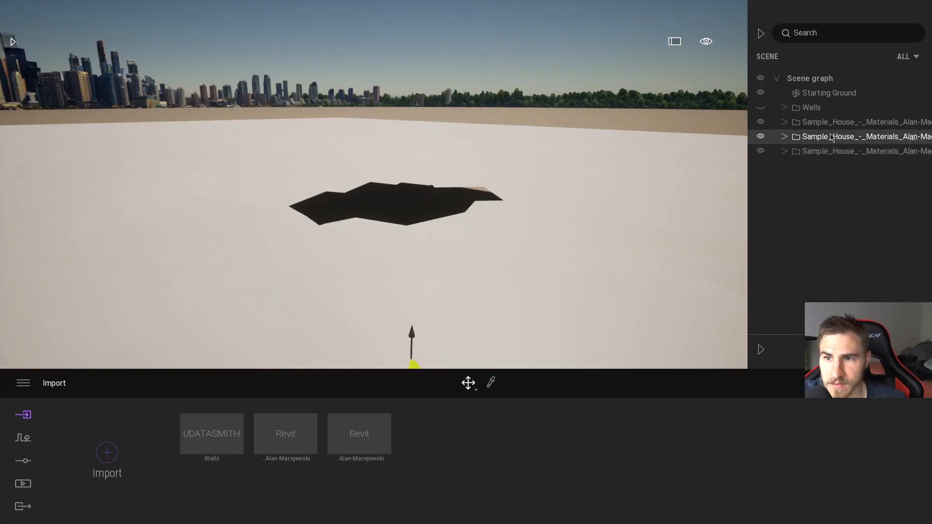
{"action": "right_click", "coordinate": [827, 123]}
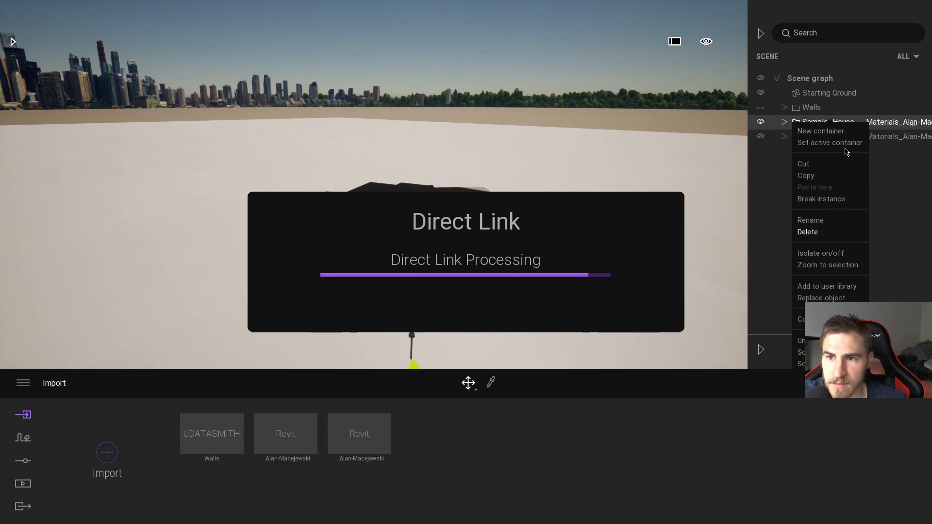
{"action": "left_click", "coordinate": [808, 232]}
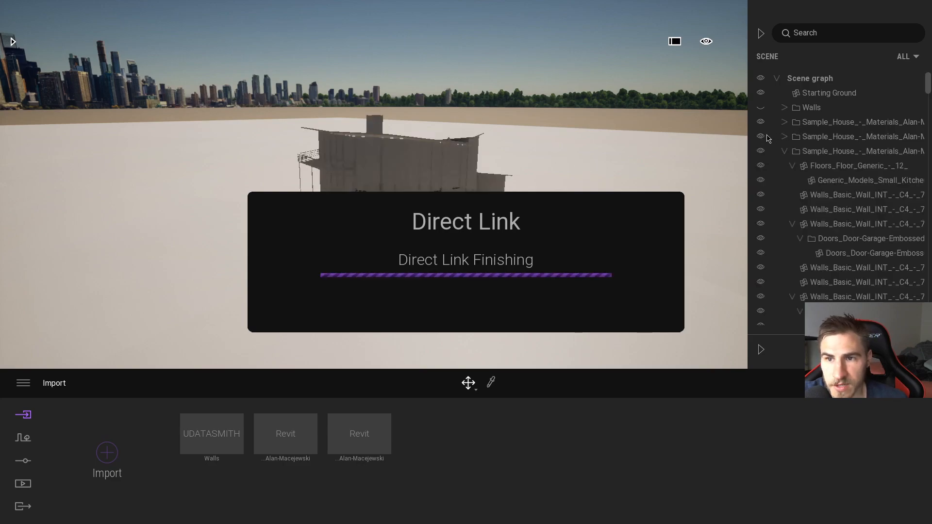
{"action": "left_click", "coordinate": [761, 136]}
{"action": "left_click", "coordinate": [760, 136]}
{"action": "right_click", "coordinate": [781, 137]}
{"action": "left_click", "coordinate": [809, 246]}
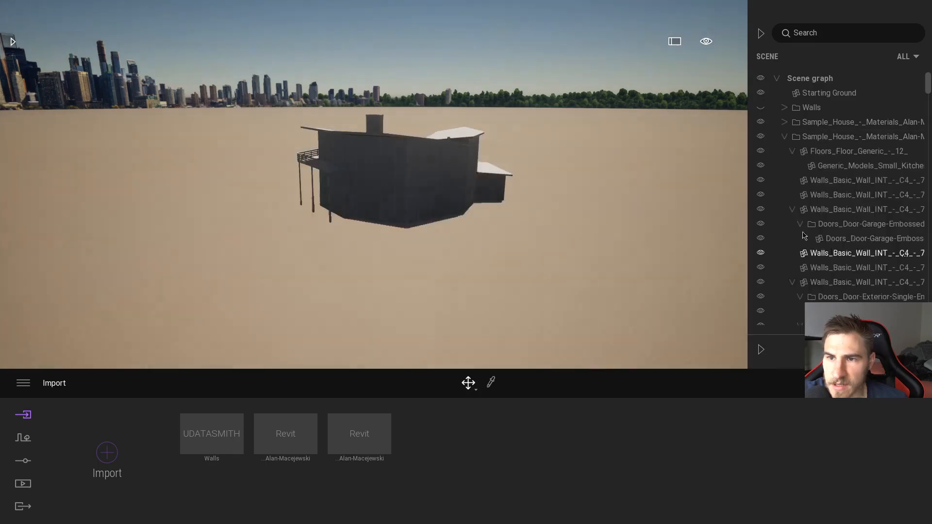
{"action": "right_click", "coordinate": [766, 139]}
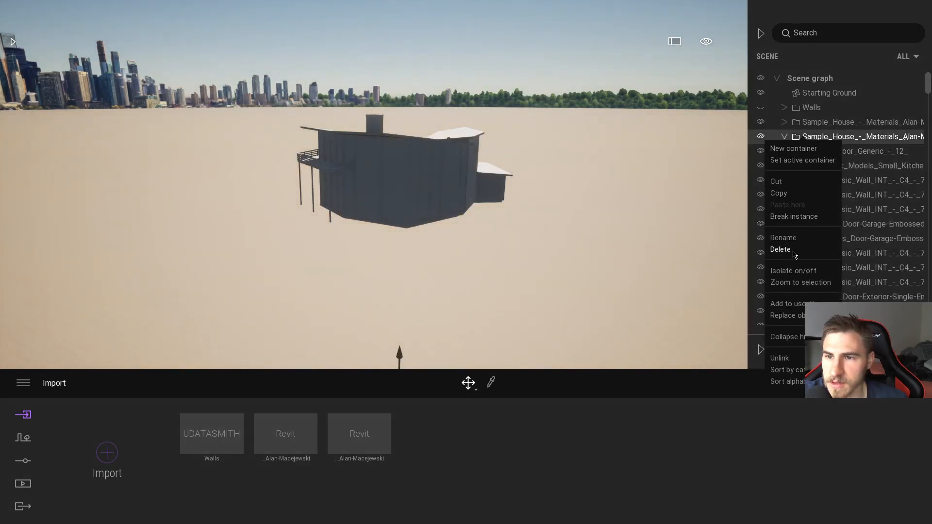
{"action": "left_click", "coordinate": [794, 251]}
{"action": "right_click", "coordinate": [368, 439]}
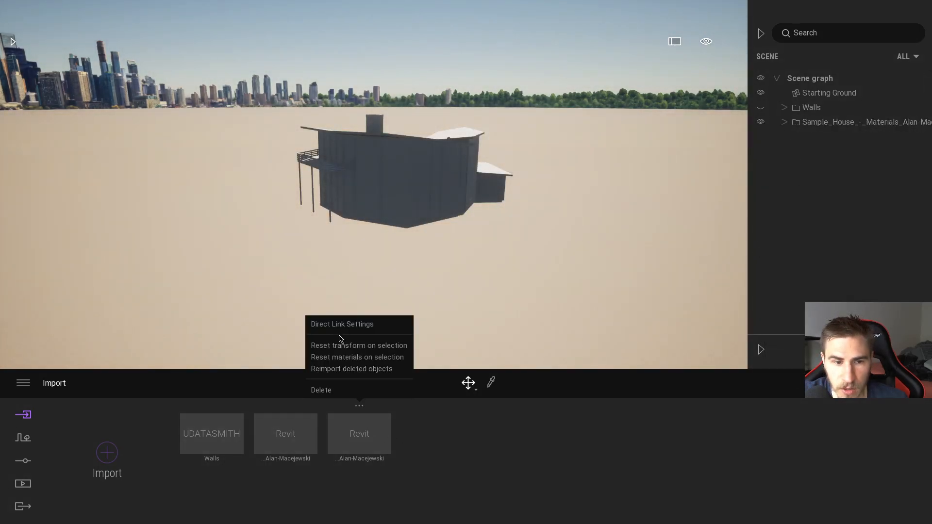
{"action": "left_click", "coordinate": [321, 389]}
Step: Switch to Revit and delete the large main roof around the chimney in the 3D - BUILDING view
{"action": "key", "text": "alt+Tab"}
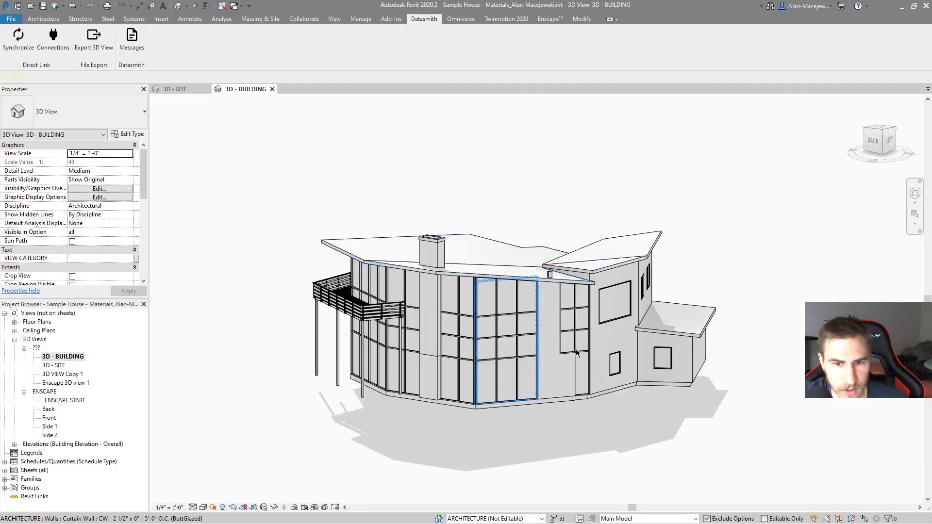
{"action": "left_click", "coordinate": [506, 275]}
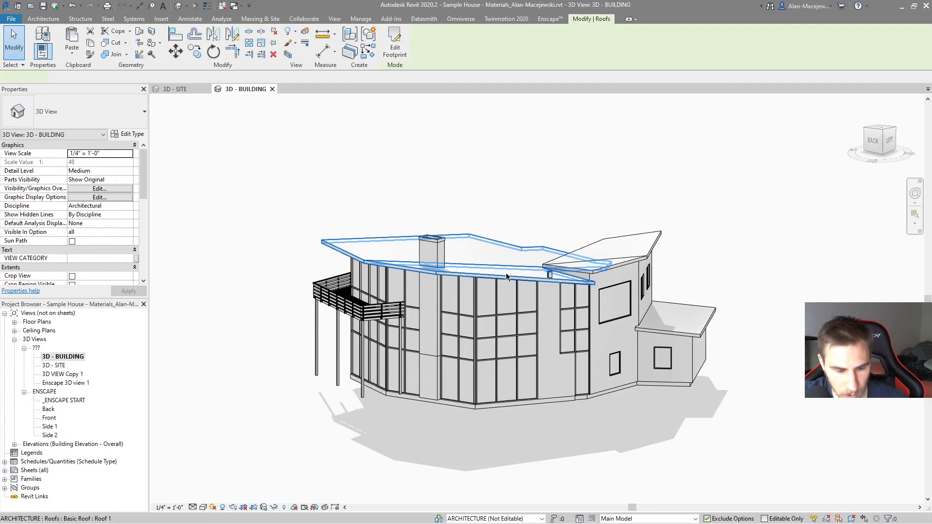
{"action": "key", "text": "Delete"}
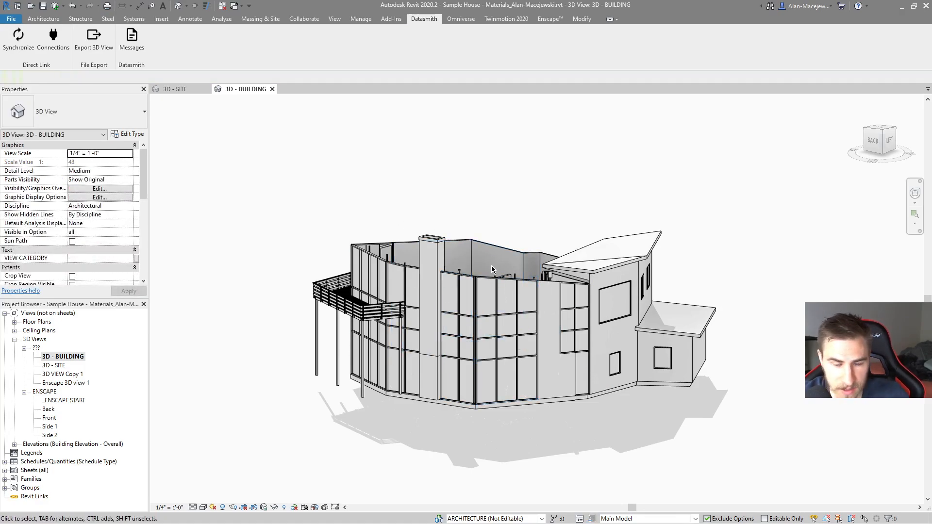
Step: Switch to Twinmotion, delete the remaining Revit import, and hide the remaining Sample House folder
{"action": "key", "text": "alt+Tab"}
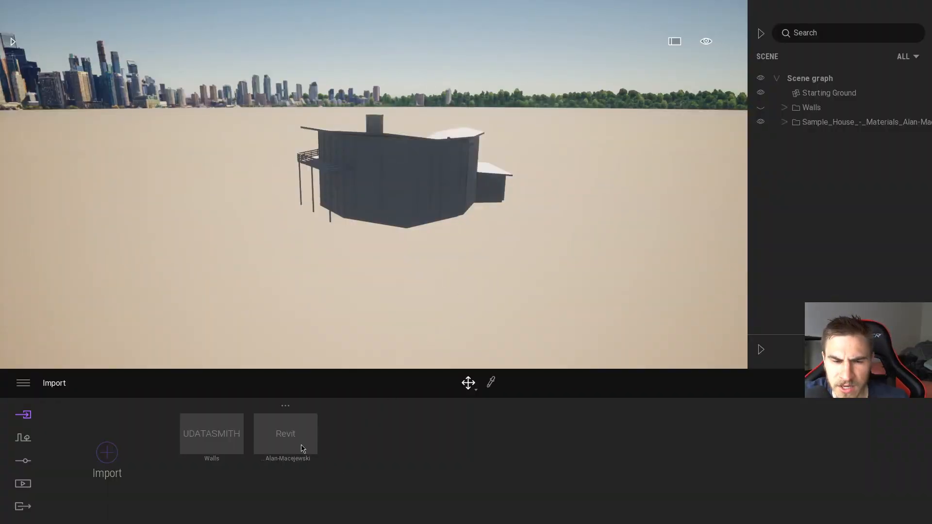
{"action": "right_click", "coordinate": [286, 429]}
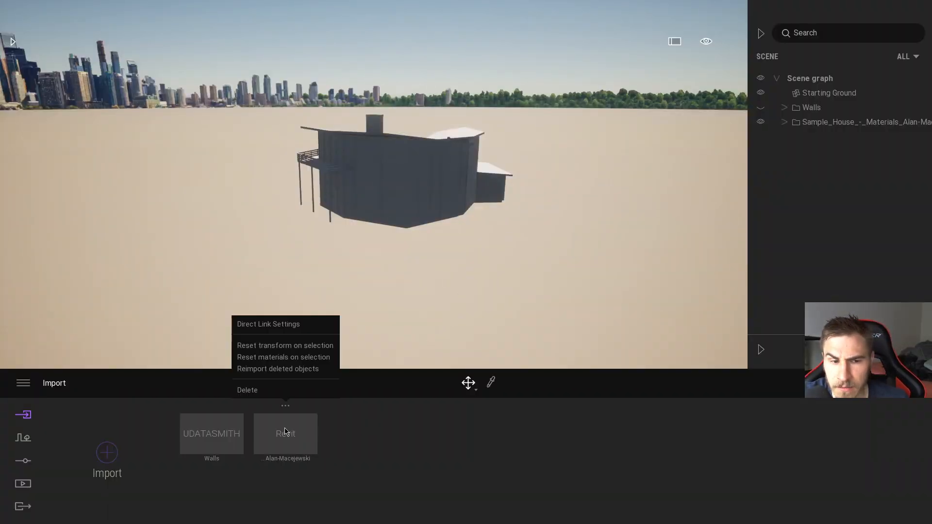
{"action": "left_click", "coordinate": [247, 391]}
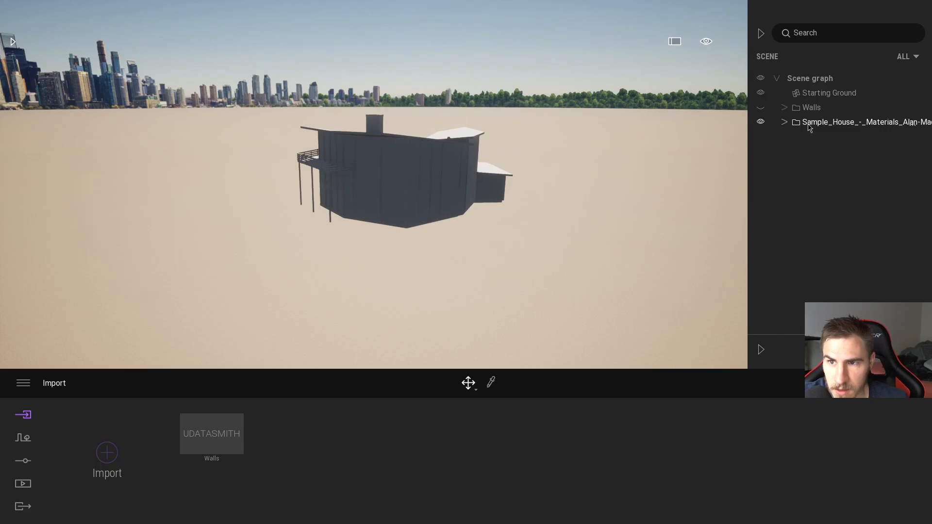
{"action": "right_click_drag", "start_coordinate": [679, 160], "coordinate": [582, 168]}
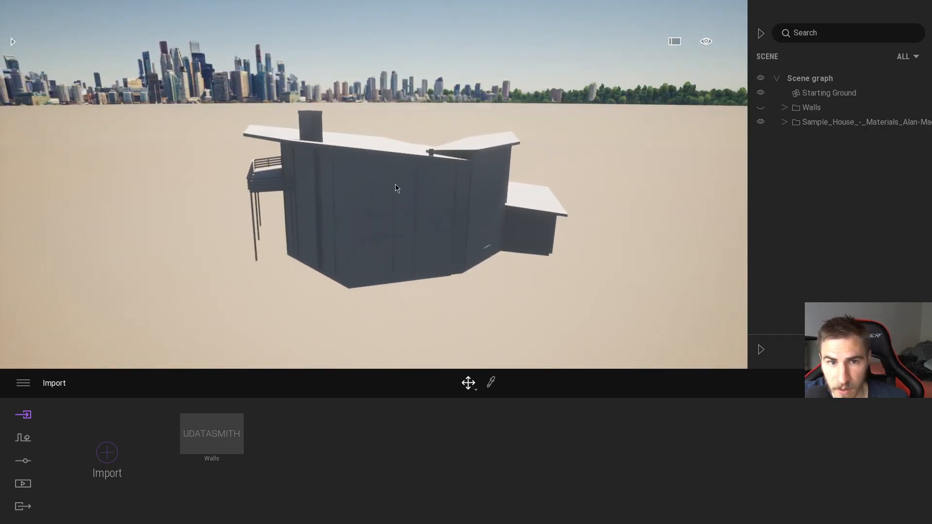
{"action": "left_click", "coordinate": [761, 122]}
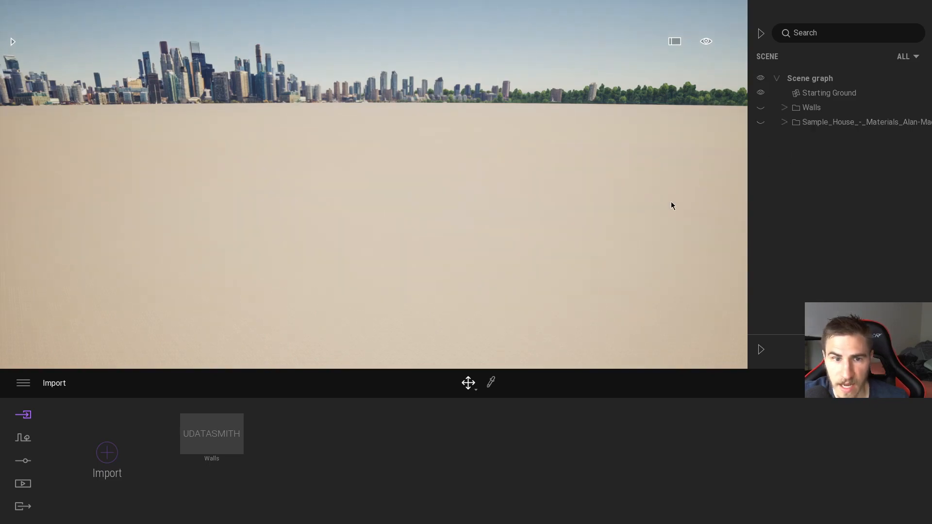
Step: Import the Revit Sample House source through Direct Link, with the Collapse option set to Keep hierarchy
{"action": "left_click", "coordinate": [122, 451]}
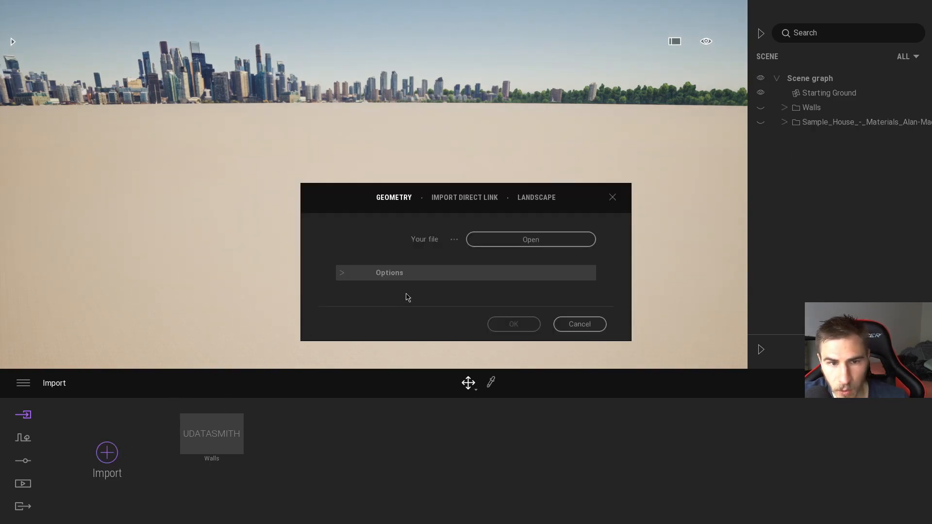
{"action": "left_click", "coordinate": [478, 199]}
{"action": "left_click", "coordinate": [570, 273]}
{"action": "left_click", "coordinate": [546, 281]}
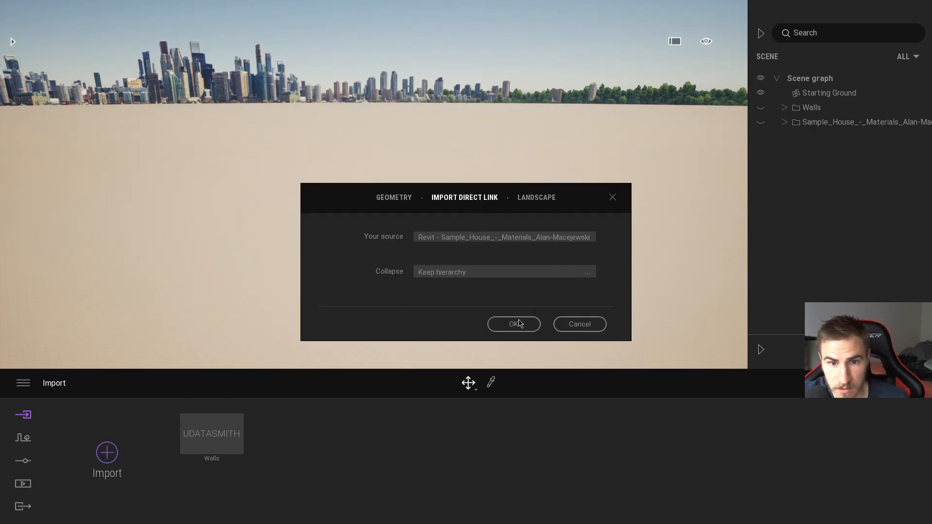
{"action": "left_click", "coordinate": [526, 323]}
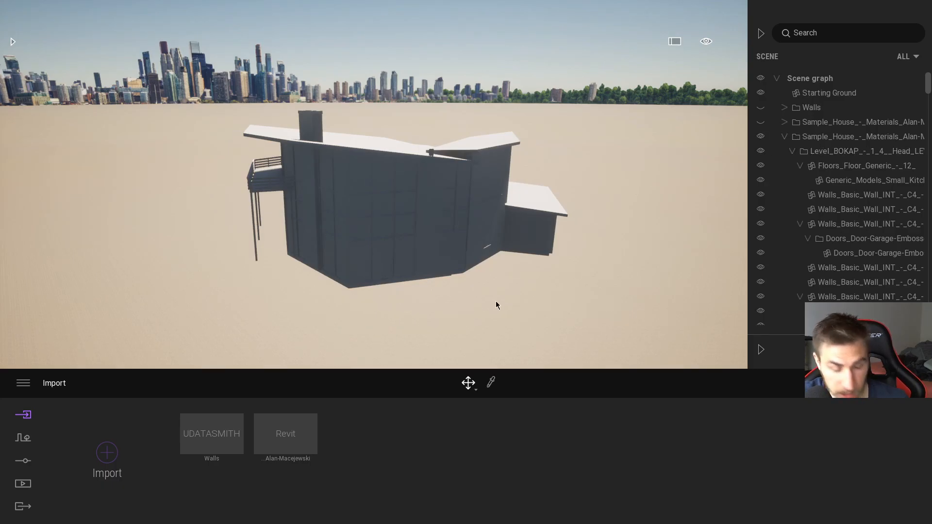
Step: Switch to Revit, synchronize the 3D - BUILDING view through Datasmith Direct Link, and return to Twinmotion
{"action": "key", "text": "alt+Tab"}
{"action": "left_click", "coordinate": [23, 57]}
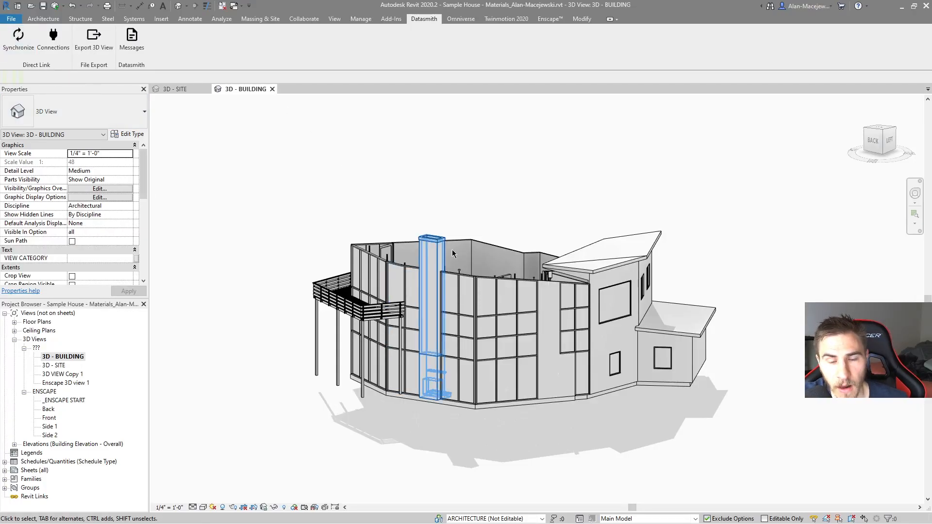
{"action": "key", "text": "alt+Tab"}
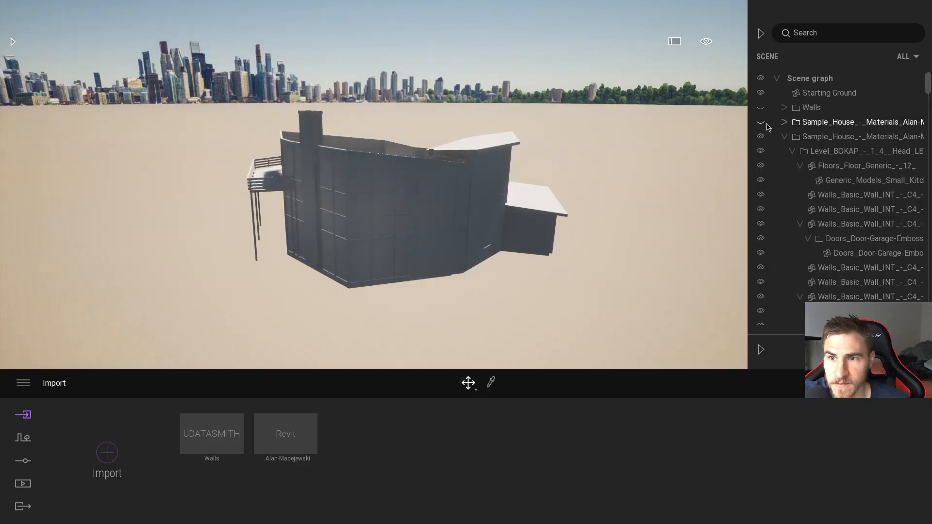
Step: Collapse the new Sample House folder and toggle both Sample House folders to compare their roofs, leaving only the new one shown
{"action": "left_click", "coordinate": [784, 123]}
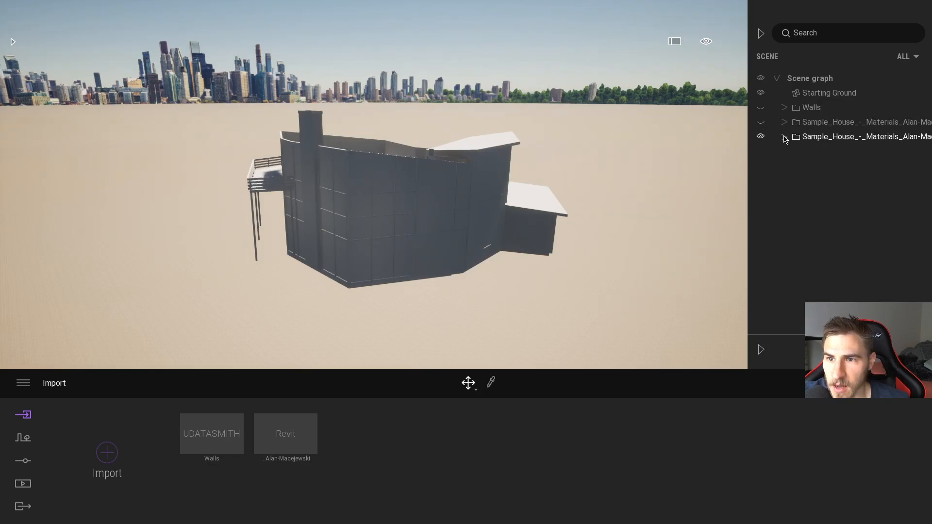
{"action": "left_click", "coordinate": [761, 124]}
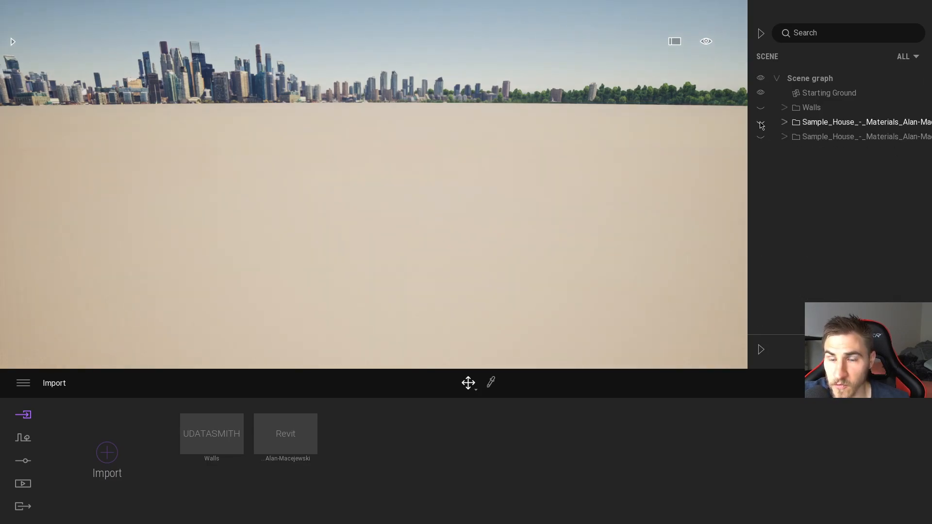
{"action": "left_click", "coordinate": [760, 123]}
{"action": "left_click", "coordinate": [760, 123]}
{"action": "left_click", "coordinate": [761, 137]}
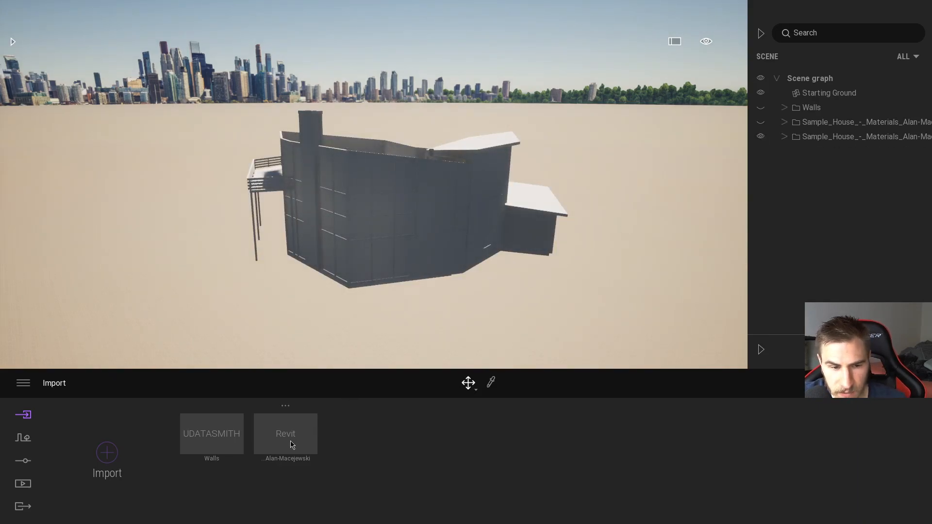
Step: Switch to Revit, reveal the hidden elements, and unhide the main roof around the chimney in the 3D - BUILDING view
{"action": "key", "text": "alt+Tab"}
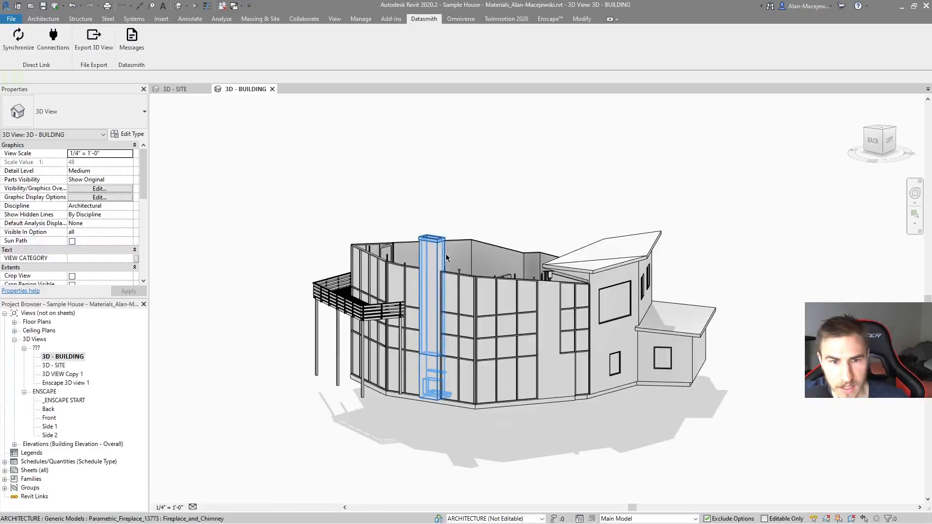
{"action": "key", "text": "r"}
{"action": "key", "text": "h"}
{"action": "left_click", "coordinate": [524, 279]}
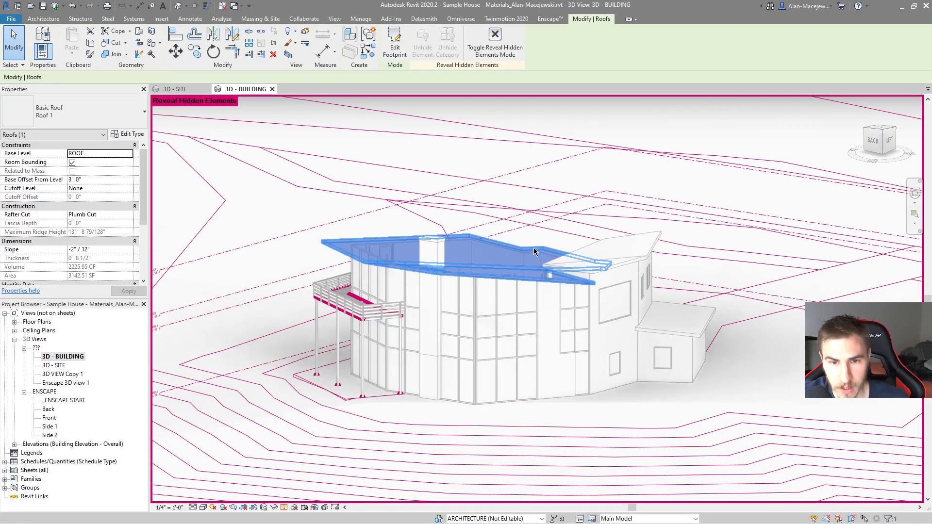
{"action": "key", "text": "r"}
{"action": "key", "text": "h"}
Step: Set the selected main roof's Base Offset From Level to 10' 0"
{"action": "left_click", "coordinate": [95, 181]}
{"action": "type", "text": "10"}
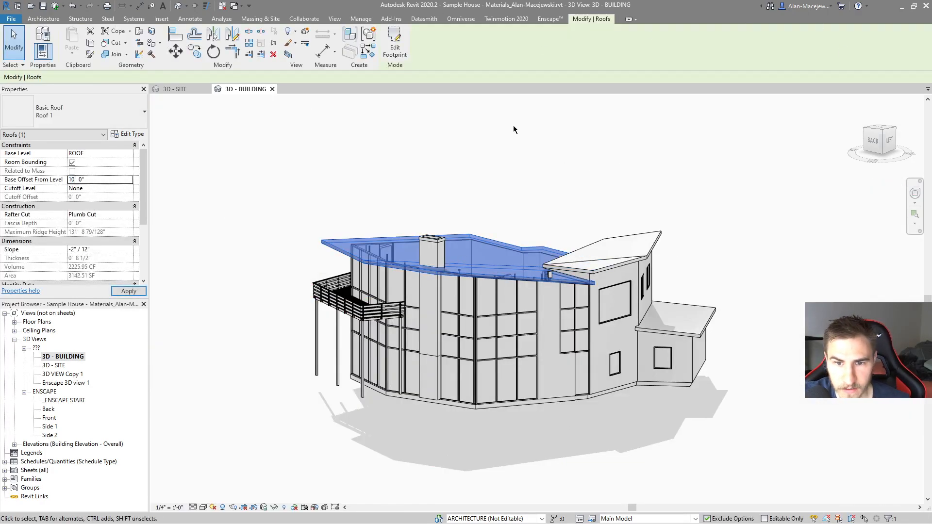
{"action": "left_click", "coordinate": [490, 294]}
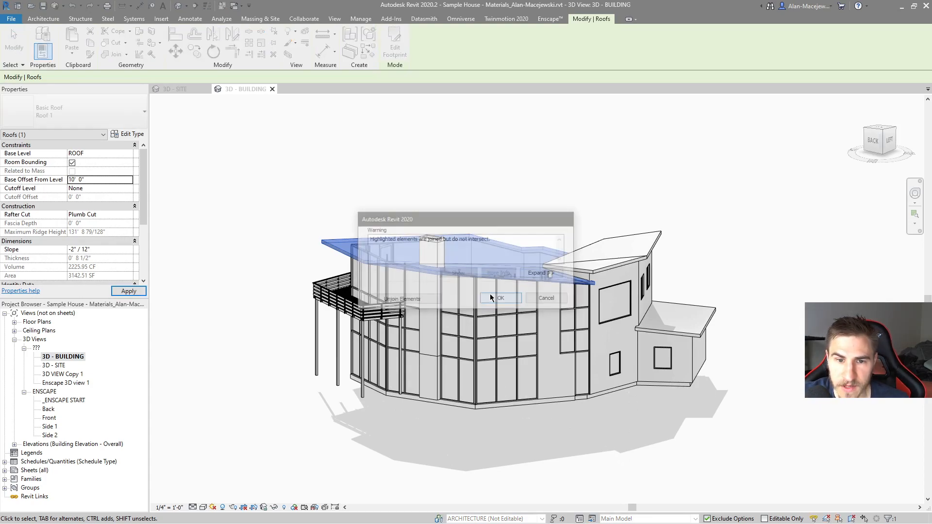
Step: Switch to Twinmotion, hide the second Sample House folder, and delete the Revit import
{"action": "key", "text": "alt+Tab"}
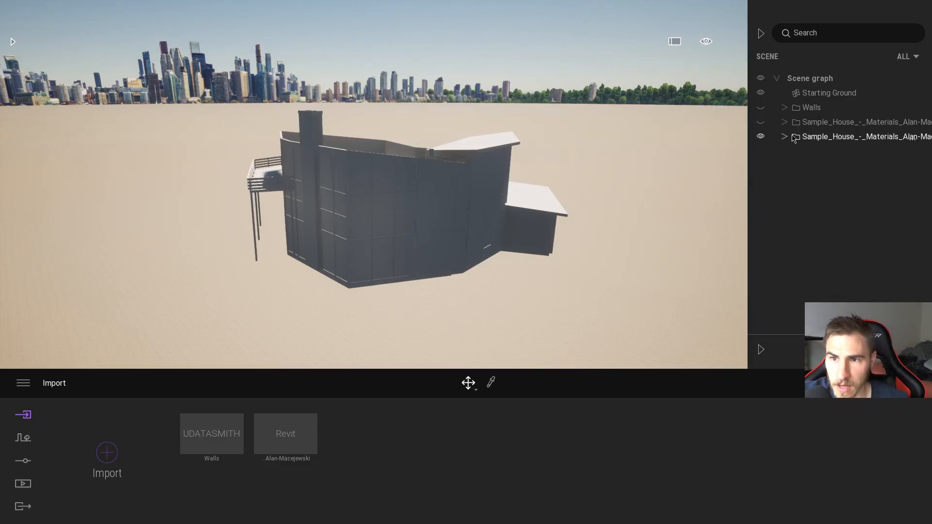
{"action": "left_click", "coordinate": [761, 137]}
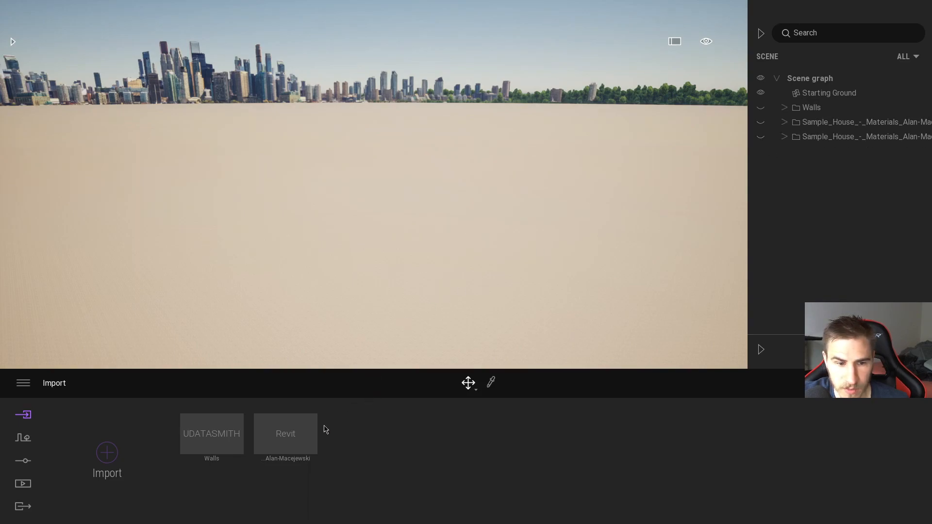
{"action": "right_click", "coordinate": [293, 431]}
{"action": "left_click", "coordinate": [270, 389]}
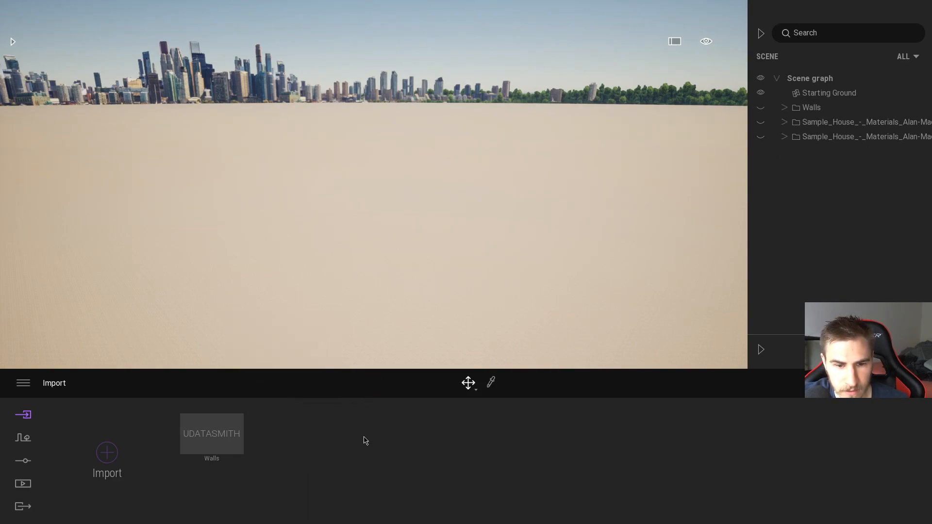
Step: Import the Revit Sample House again through Direct Link with Keep hierarchy, synchronize it from Revit, and return to Twinmotion
{"action": "left_click", "coordinate": [122, 458]}
{"action": "left_click", "coordinate": [465, 197]}
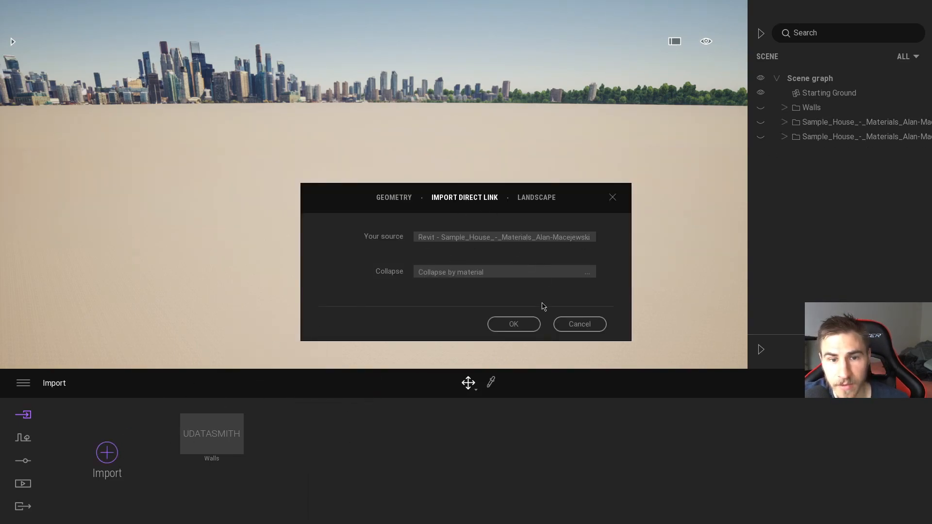
{"action": "left_click", "coordinate": [570, 275]}
{"action": "left_click", "coordinate": [568, 283]}
{"action": "left_click", "coordinate": [531, 323]}
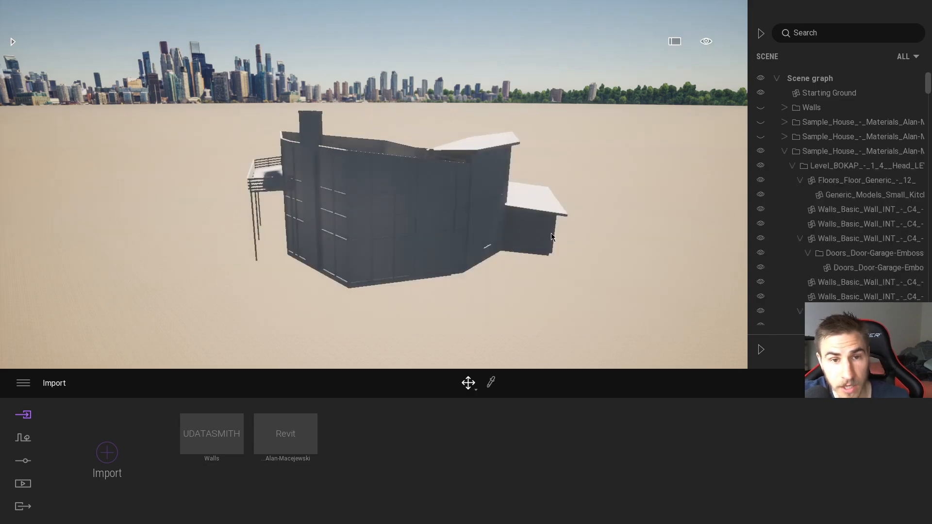
{"action": "key", "text": "alt+Tab"}
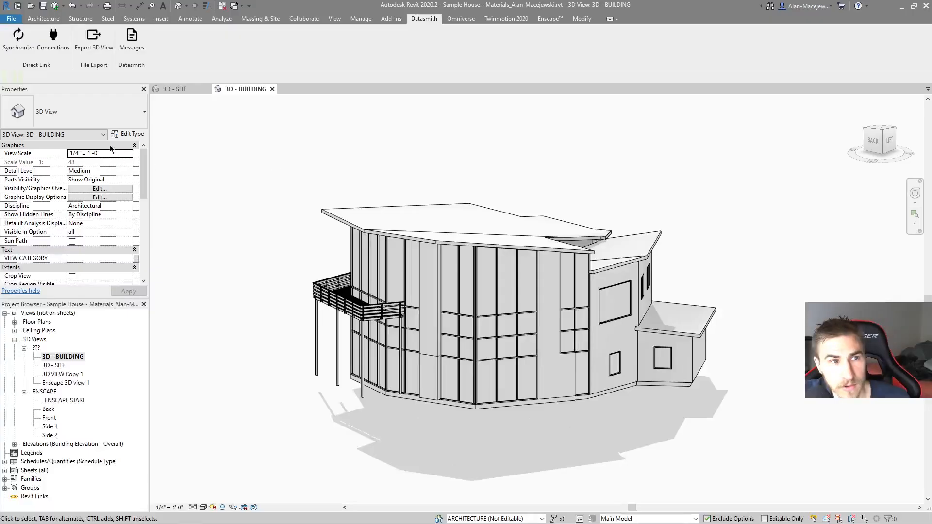
{"action": "key", "text": "alt+Tab"}
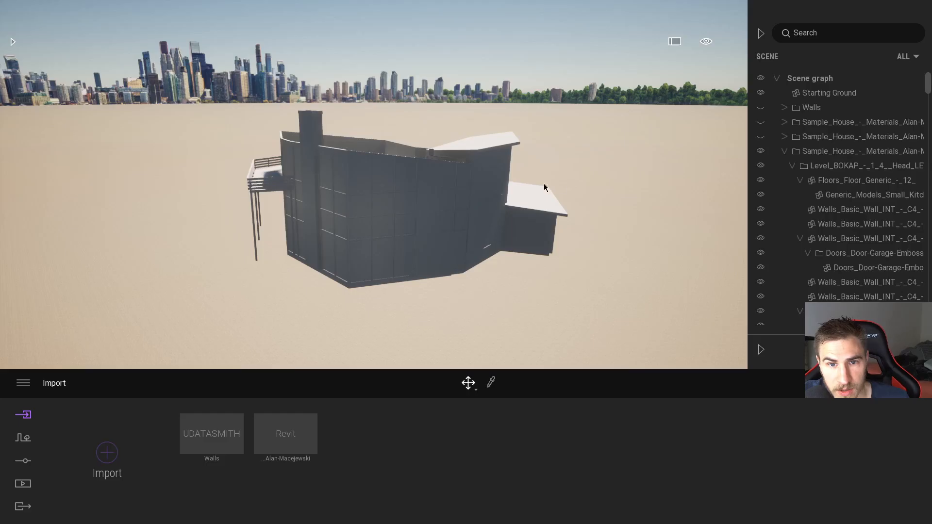
Step: Collapse the newest Sample House folder and show the three Sample House folders one at a time to compare their roof versions
{"action": "left_click", "coordinate": [784, 151]}
{"action": "left_click", "coordinate": [763, 151]}
{"action": "left_click", "coordinate": [761, 122]}
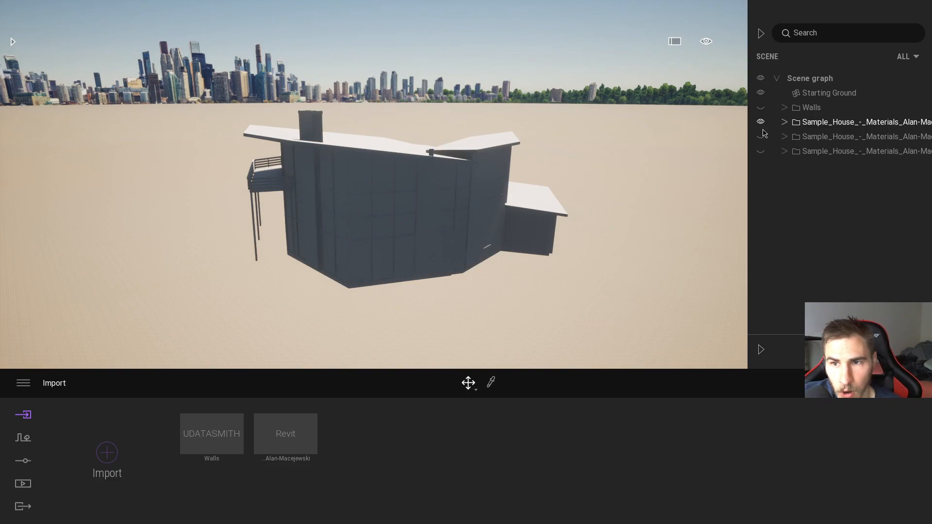
{"action": "left_click", "coordinate": [762, 136]}
{"action": "left_click", "coordinate": [762, 123]}
{"action": "left_click", "coordinate": [762, 138]}
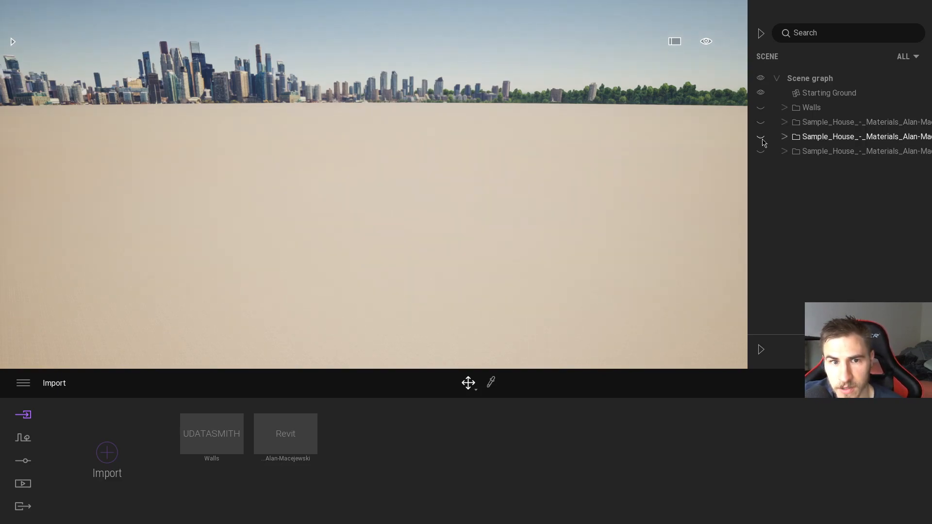
{"action": "left_click", "coordinate": [762, 138]}
{"action": "left_click", "coordinate": [762, 138]}
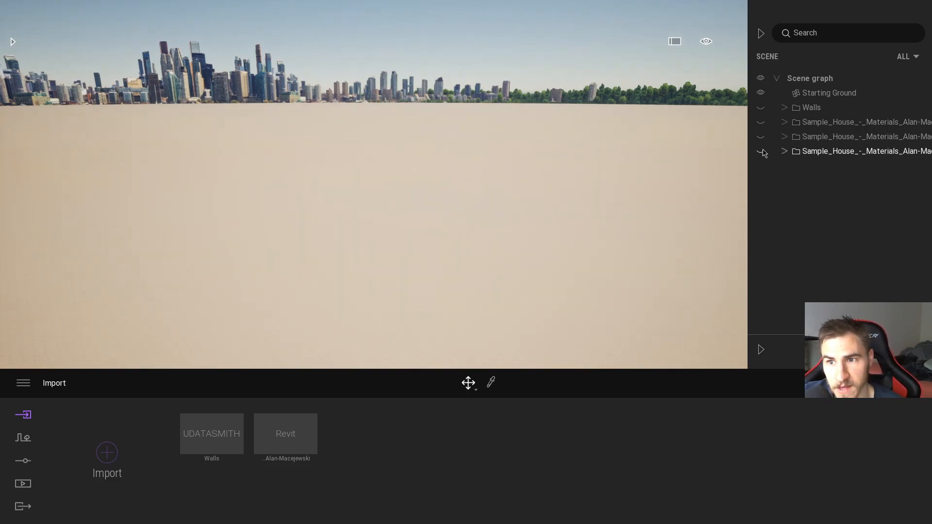
{"action": "left_click", "coordinate": [762, 151]}
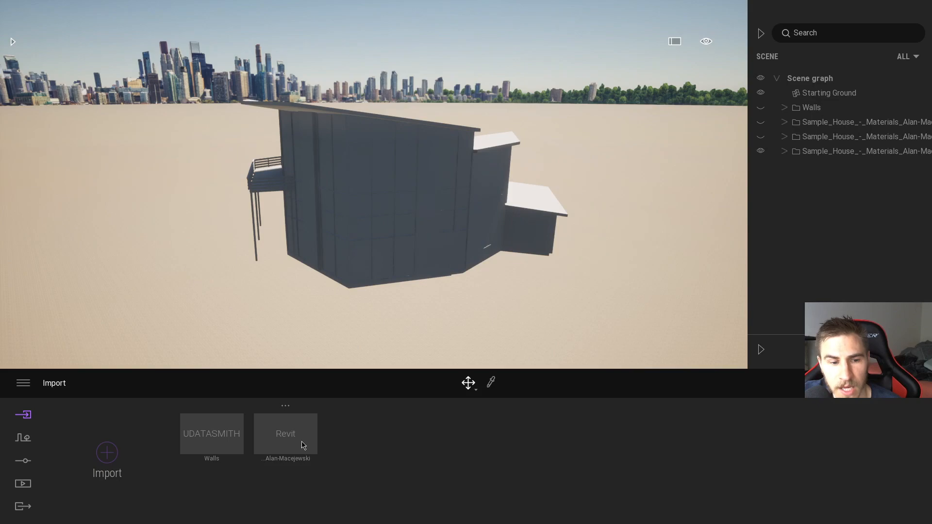
Step: Show only the second Sample House folder, inspect one of its curtain panels, and collapse and hide the folder again
{"action": "left_click", "coordinate": [761, 151]}
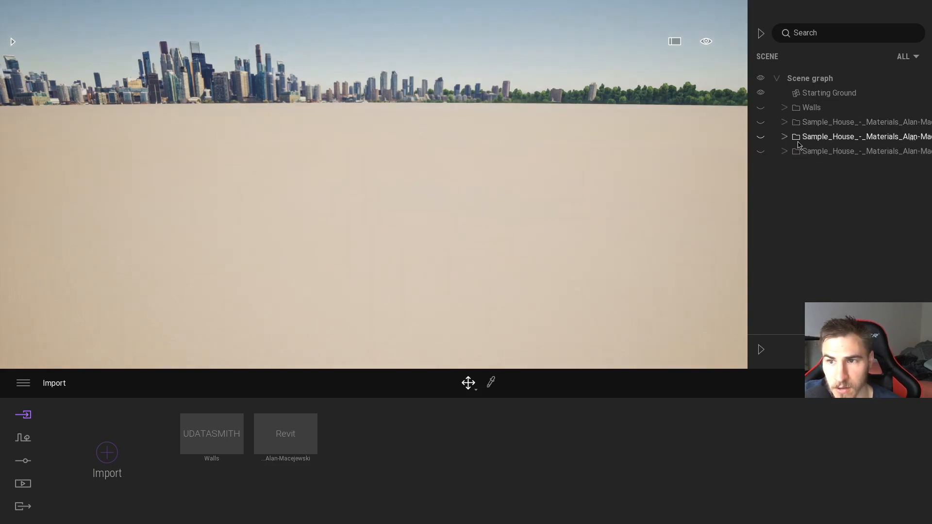
{"action": "left_click", "coordinate": [761, 138]}
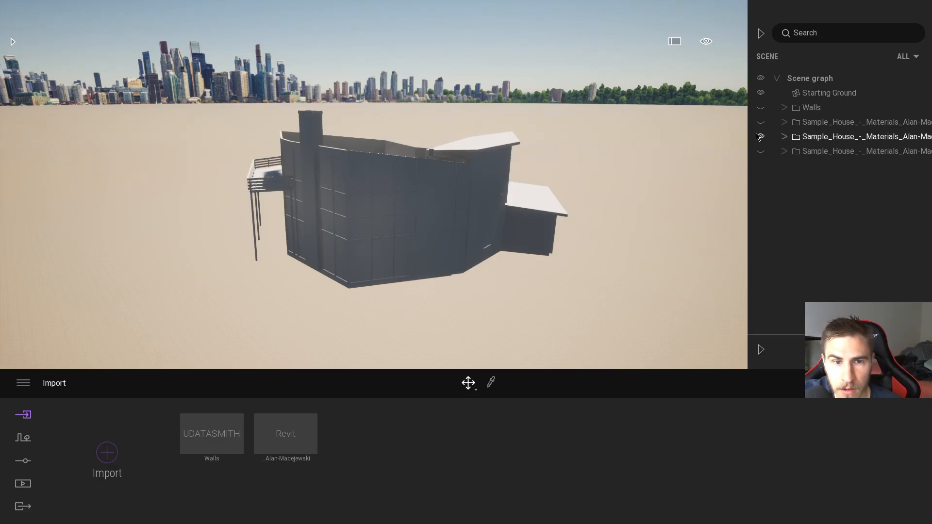
{"action": "left_click", "coordinate": [400, 164]}
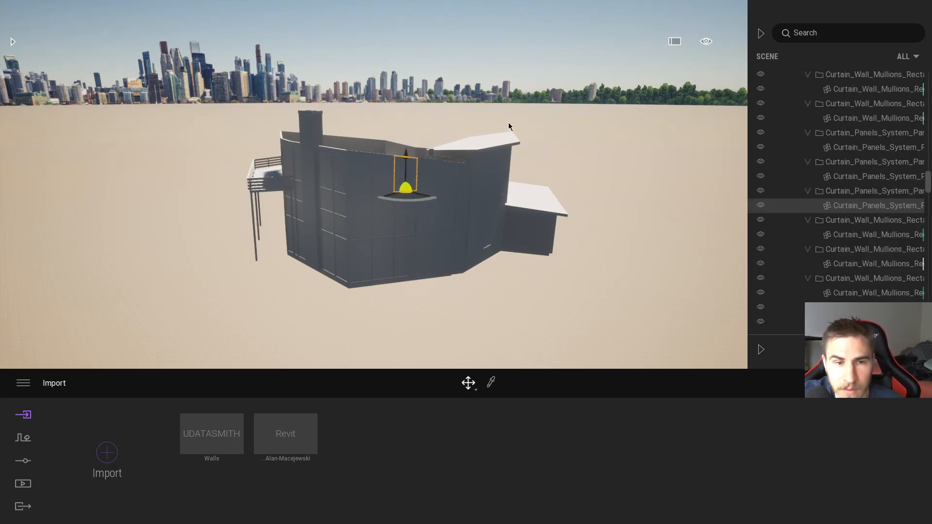
{"action": "left_click", "coordinate": [572, 145]}
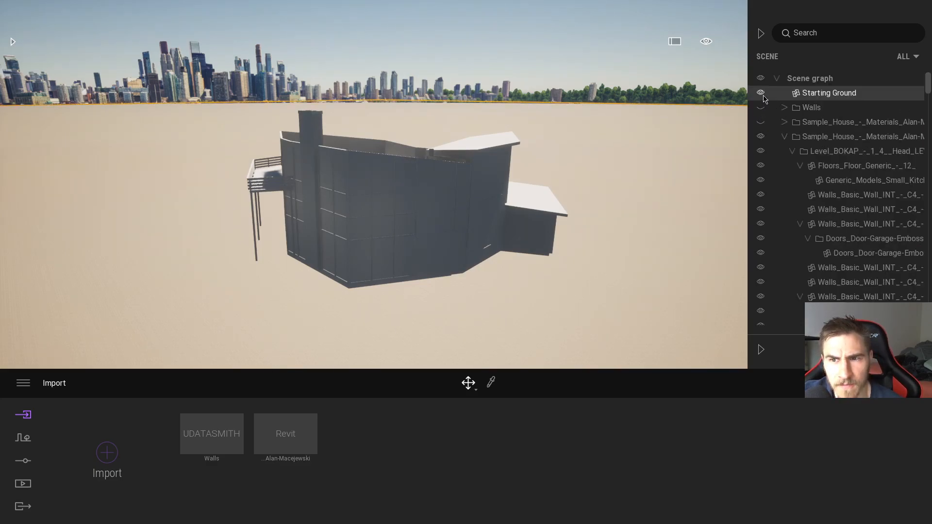
{"action": "left_click", "coordinate": [782, 136]}
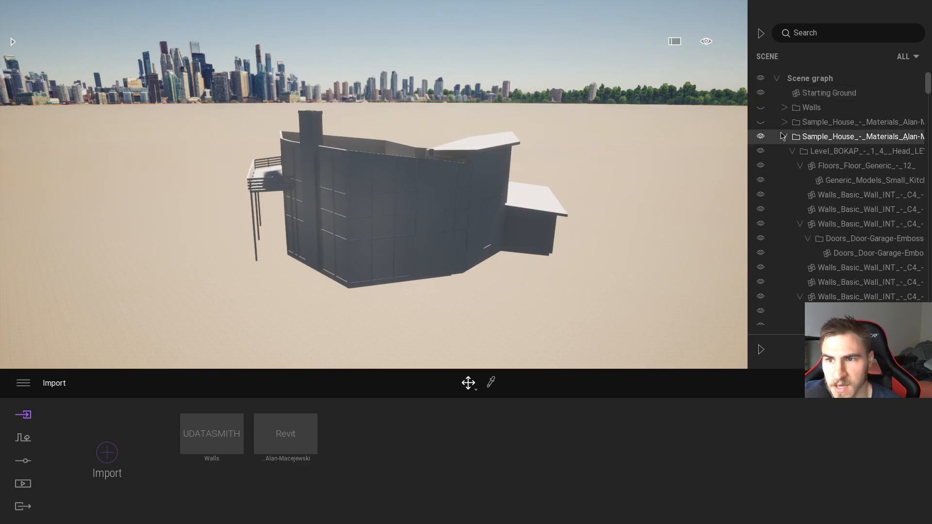
{"action": "left_click", "coordinate": [784, 137]}
{"action": "left_click", "coordinate": [761, 137]}
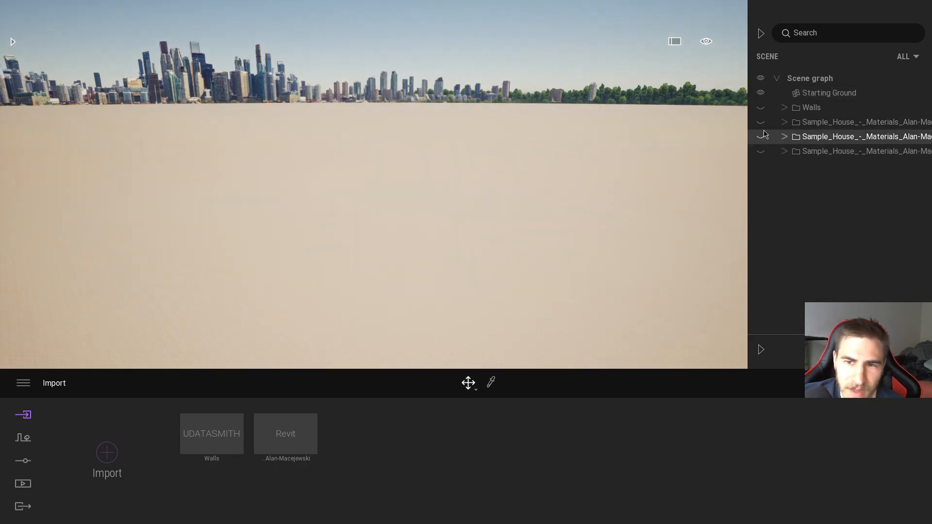
Step: Switch to Revit and compare the plugin tools offered for Twinmotion 2020 and Enscape
{"action": "key", "text": "alt+Tab"}
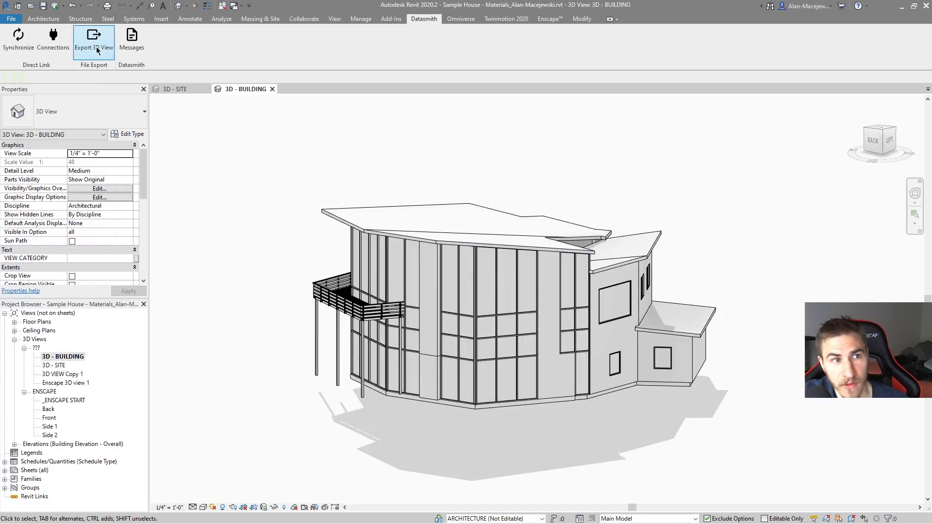
{"action": "left_click_drag", "start_coordinate": [210, 170], "coordinate": [313, 181]}
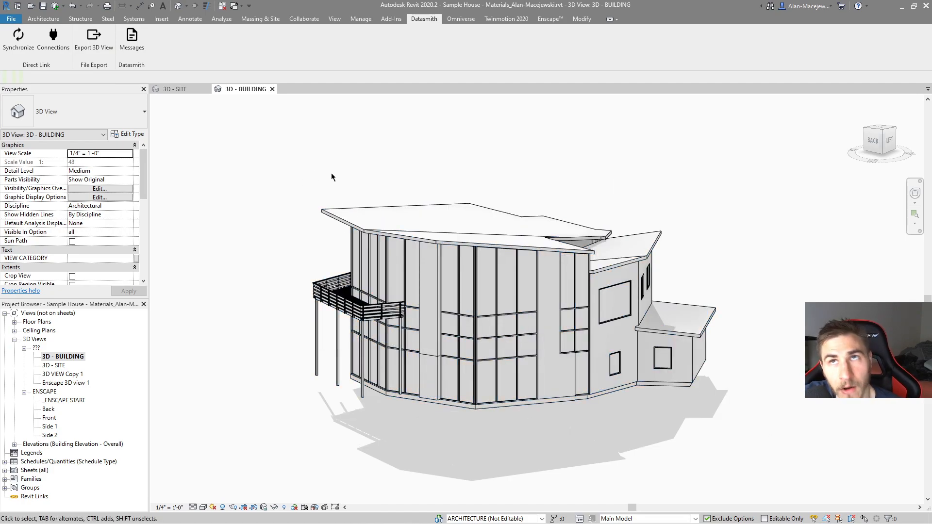
{"action": "left_click", "coordinate": [506, 18]}
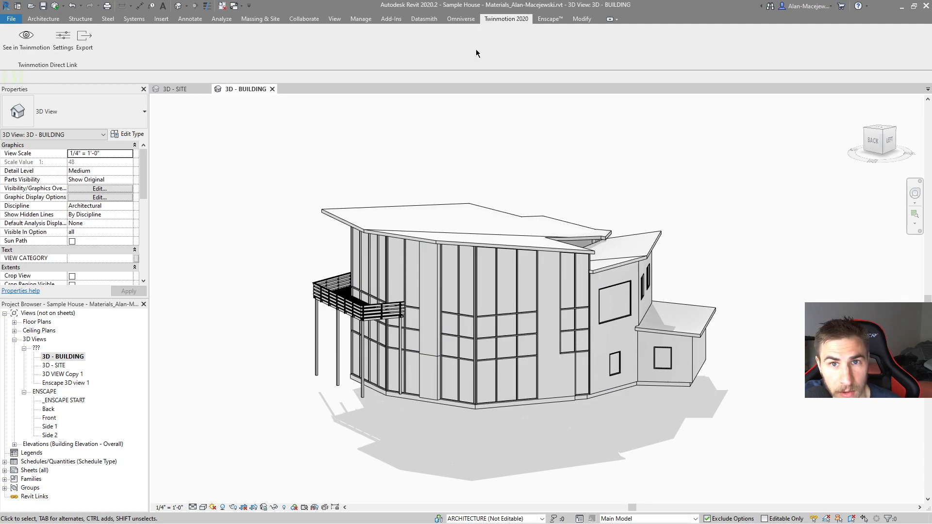
{"action": "left_click", "coordinate": [546, 21]}
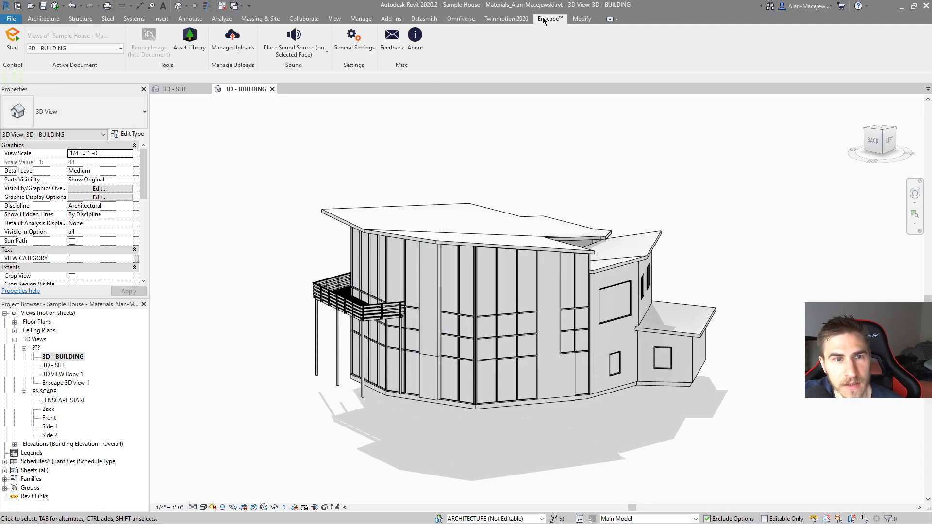
{"action": "left_click", "coordinate": [487, 20]}
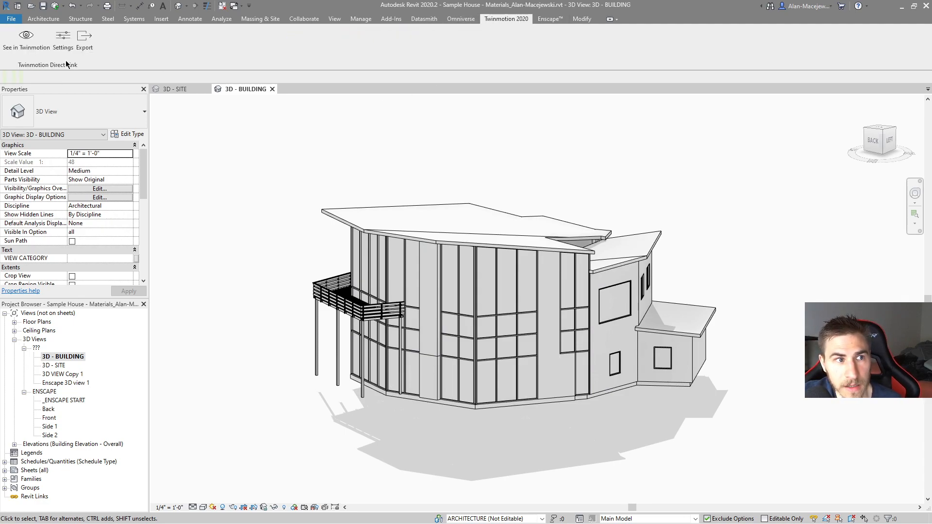
Step: Open the Datasmith Direct Link connection status to examine the linked source and destination
{"action": "left_click", "coordinate": [428, 19]}
{"action": "left_click", "coordinate": [38, 37]}
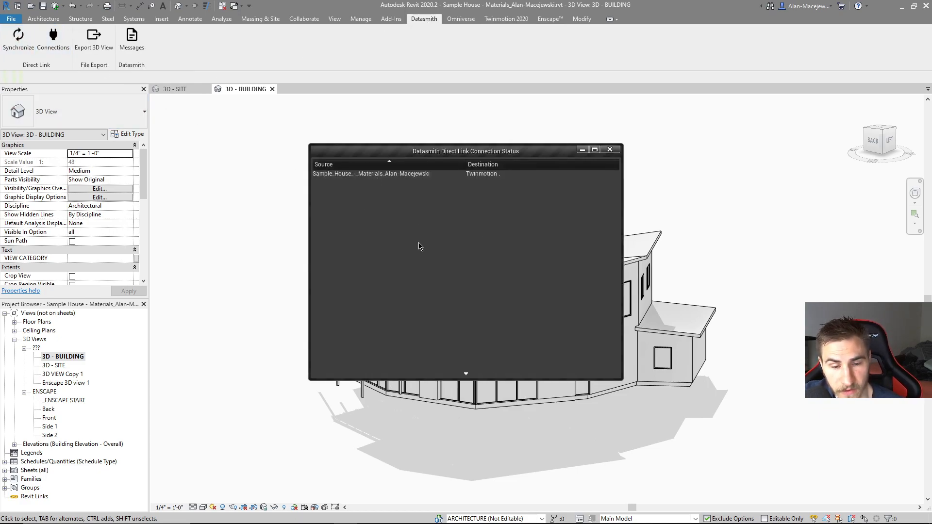
Step: Close the Direct Link connection status, check it once more, and synchronize the Revit building view
{"action": "left_click", "coordinate": [608, 150]}
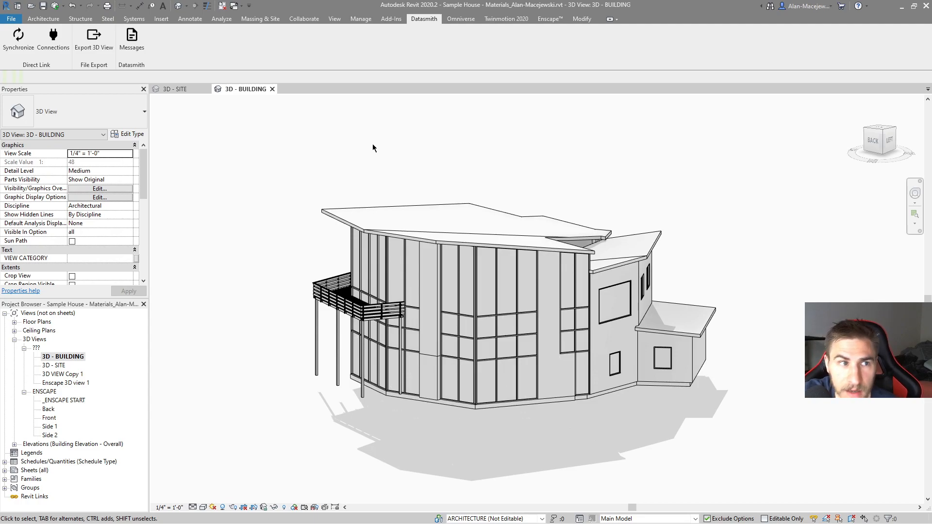
{"action": "left_click", "coordinate": [53, 37]}
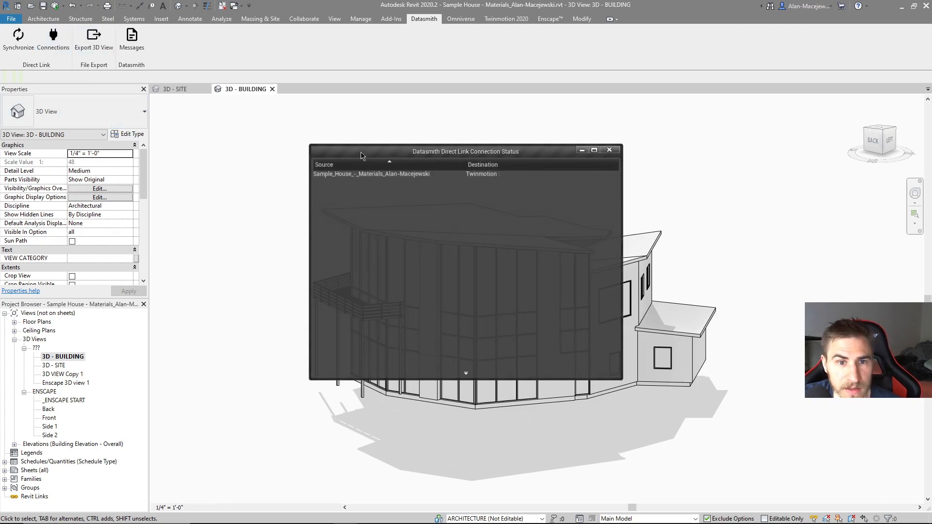
{"action": "left_click", "coordinate": [610, 149]}
{"action": "left_click", "coordinate": [18, 39]}
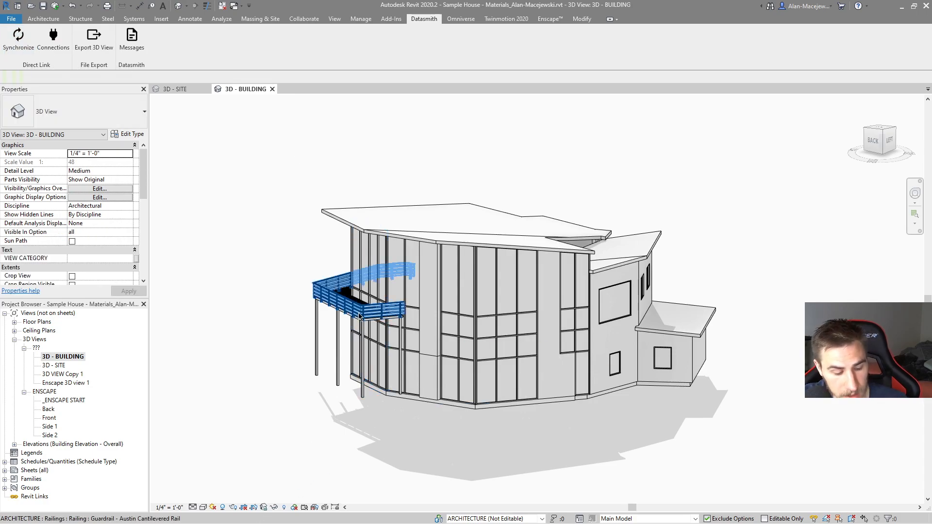
Step: Switch to Twinmotion and look for the management options of the imported Walls file
{"action": "key", "text": "alt+Tab"}
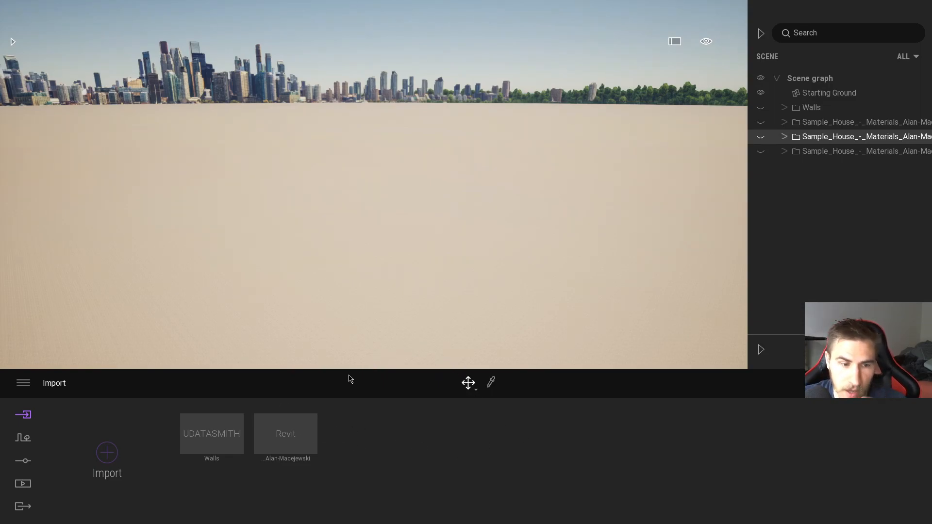
{"action": "left_click", "coordinate": [210, 437]}
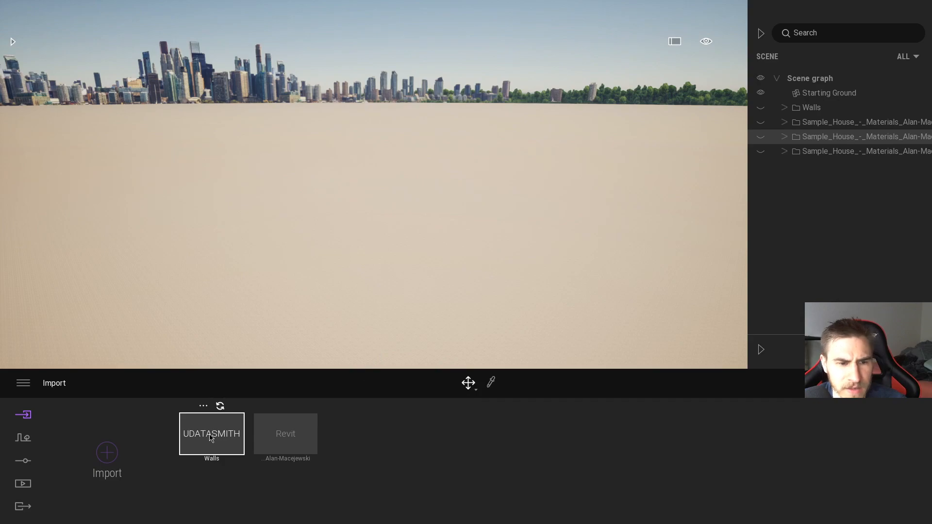
{"action": "left_click", "coordinate": [203, 407]}
{"action": "left_click", "coordinate": [209, 459]}
{"action": "right_click", "coordinate": [210, 459]}
{"action": "left_click", "coordinate": [210, 459]}
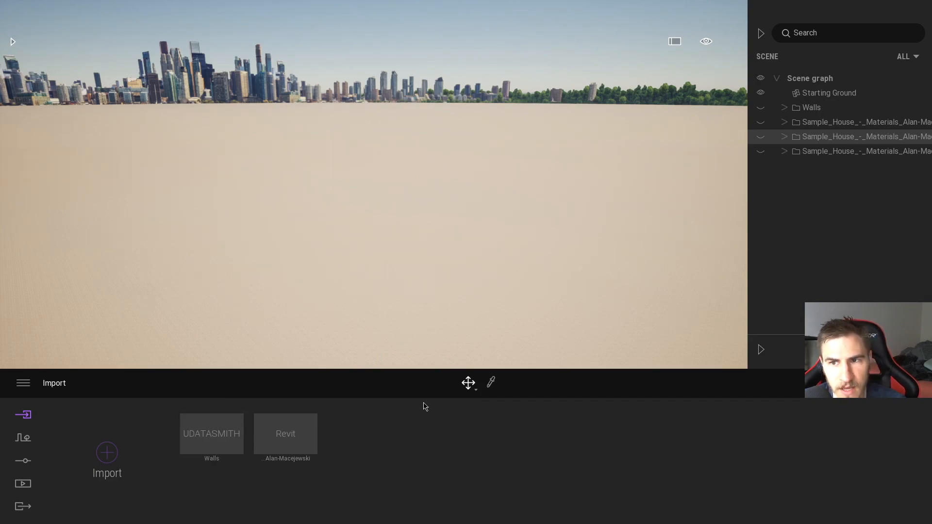
Step: Show and hide the three Sample House folders to compare their roof versions, and leave only the second folder visible
{"action": "left_click", "coordinate": [760, 121]}
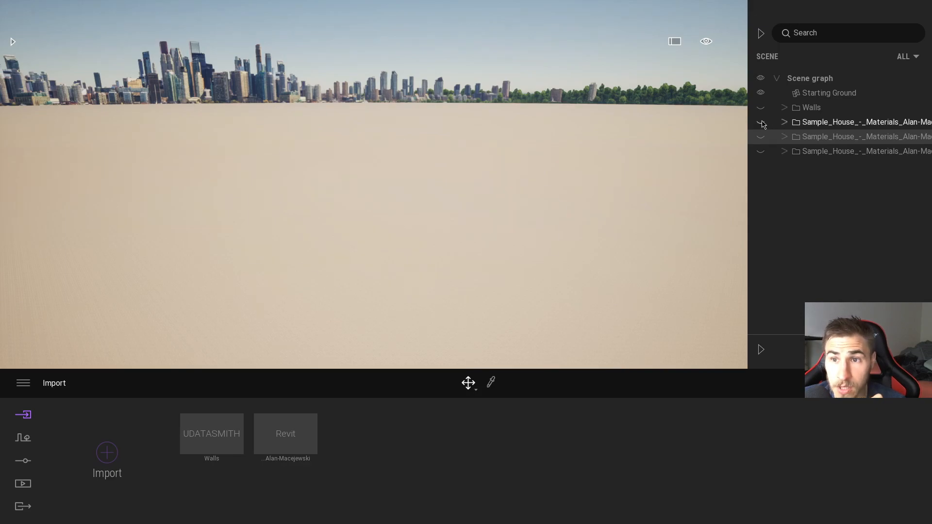
{"action": "left_click", "coordinate": [760, 151]}
{"action": "left_click", "coordinate": [761, 122]}
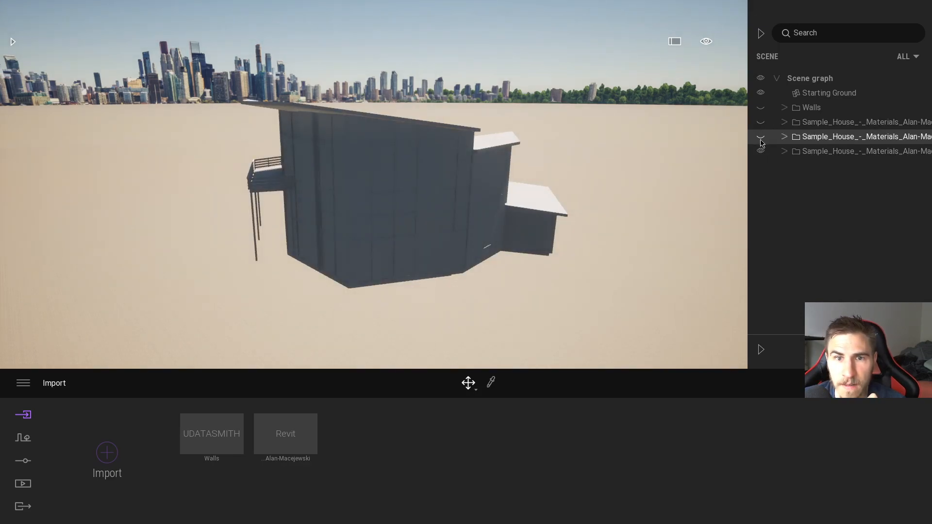
{"action": "left_click", "coordinate": [761, 151]}
{"action": "left_click", "coordinate": [760, 151]}
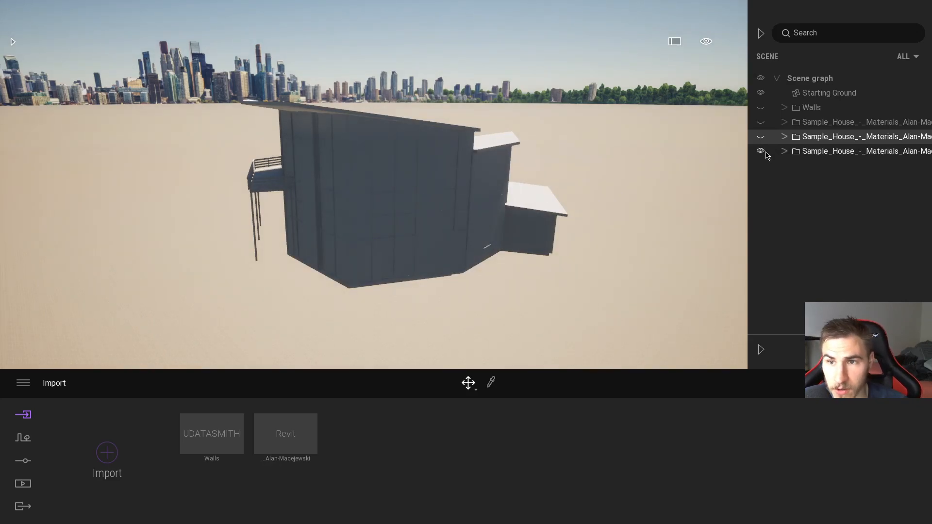
{"action": "left_click", "coordinate": [760, 151]}
{"action": "left_click", "coordinate": [761, 137]}
{"action": "left_click", "coordinate": [760, 137]}
{"action": "left_click", "coordinate": [760, 123]}
{"action": "left_click", "coordinate": [761, 123]}
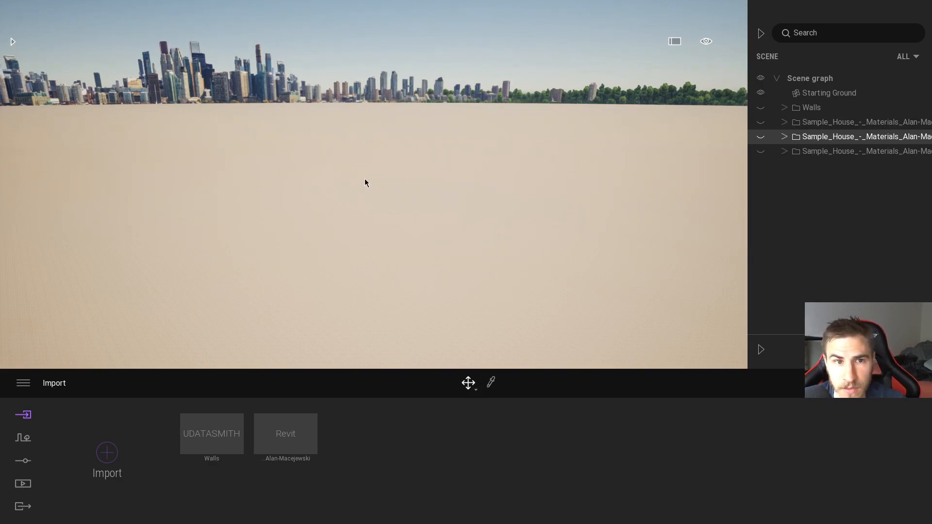
{"action": "left_click", "coordinate": [761, 136]}
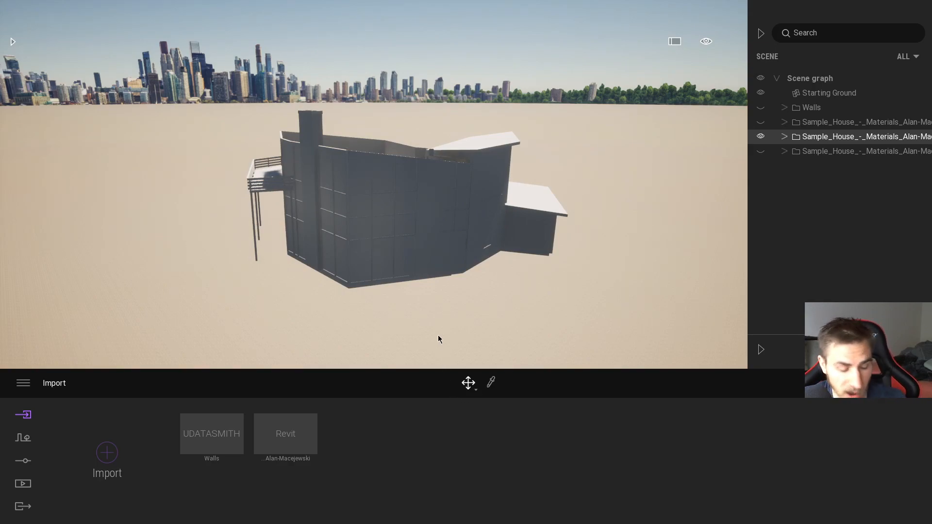
Step: Switch to Revit, try the Twinmotion 2020 plugin's Direct Link to an existing project, and cancel the project file selection
{"action": "key", "text": "alt+Tab"}
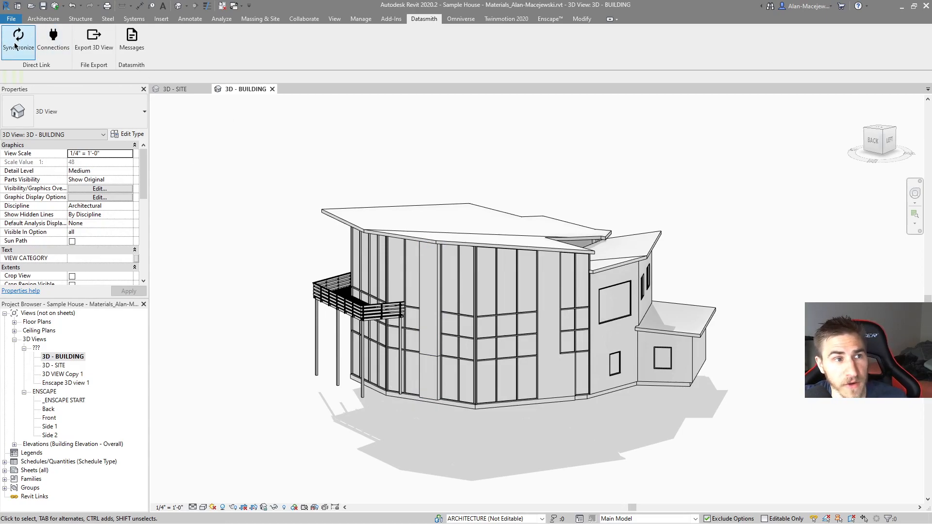
{"action": "left_click", "coordinate": [503, 19]}
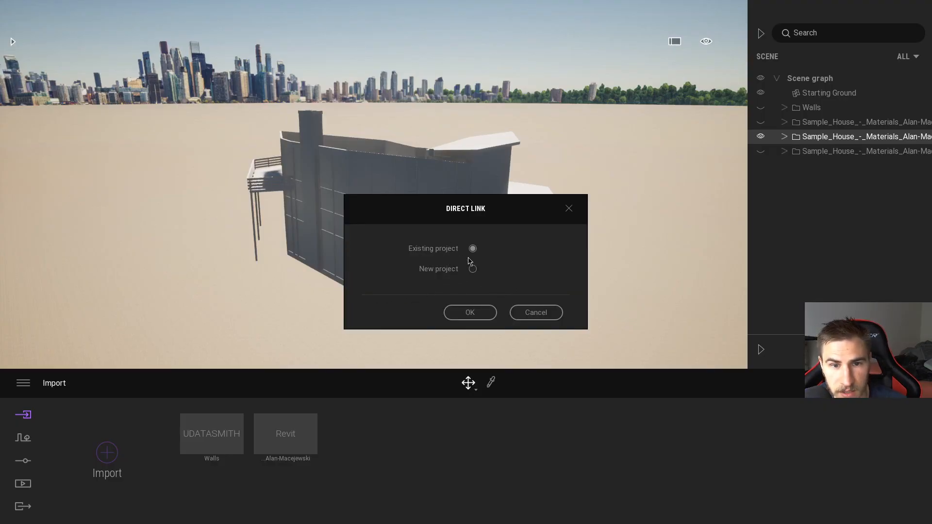
{"action": "left_click", "coordinate": [475, 312]}
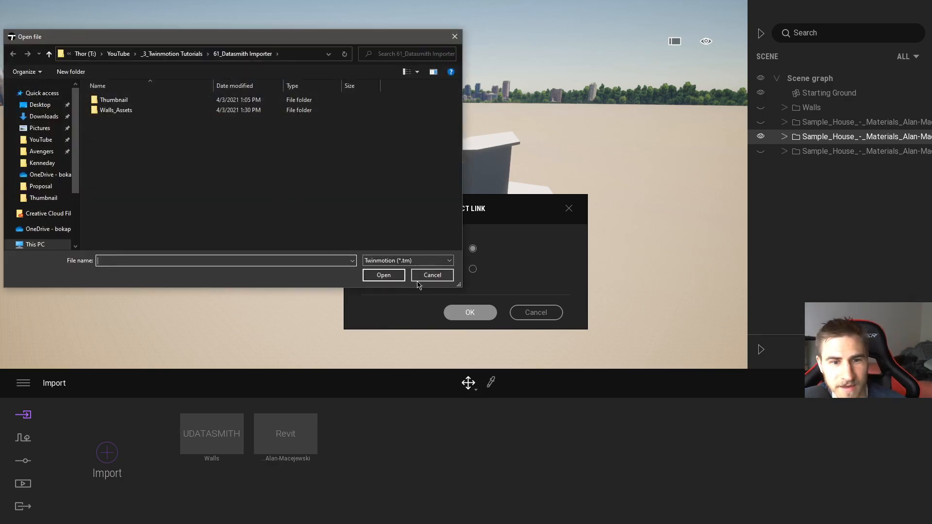
{"action": "left_click", "coordinate": [432, 275]}
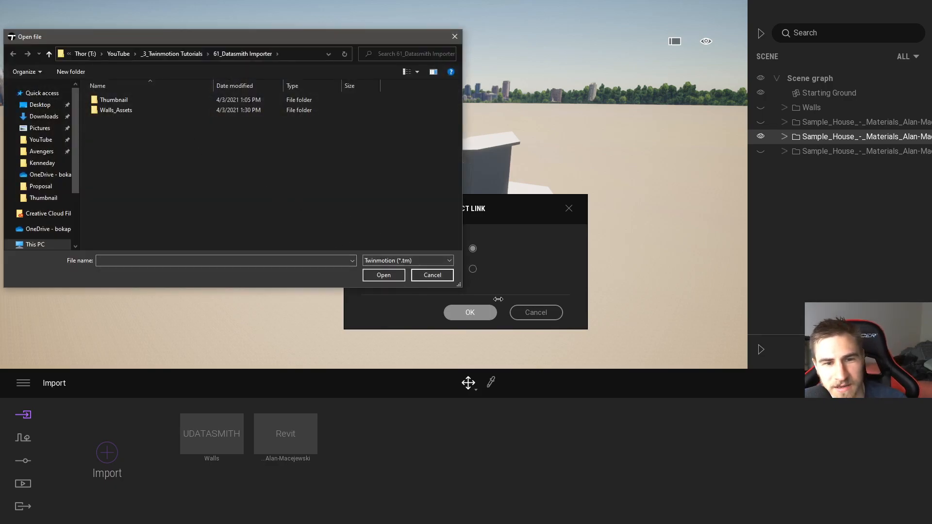
{"action": "left_click", "coordinate": [436, 278]}
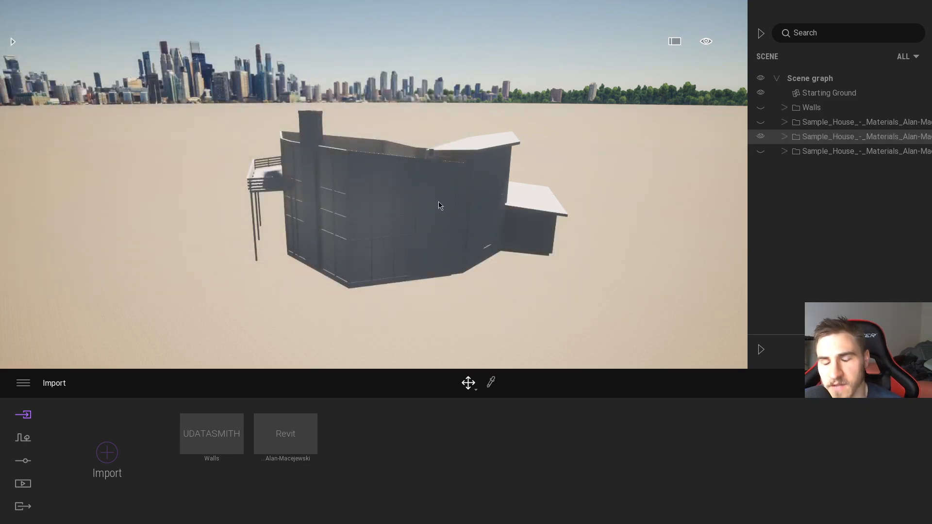